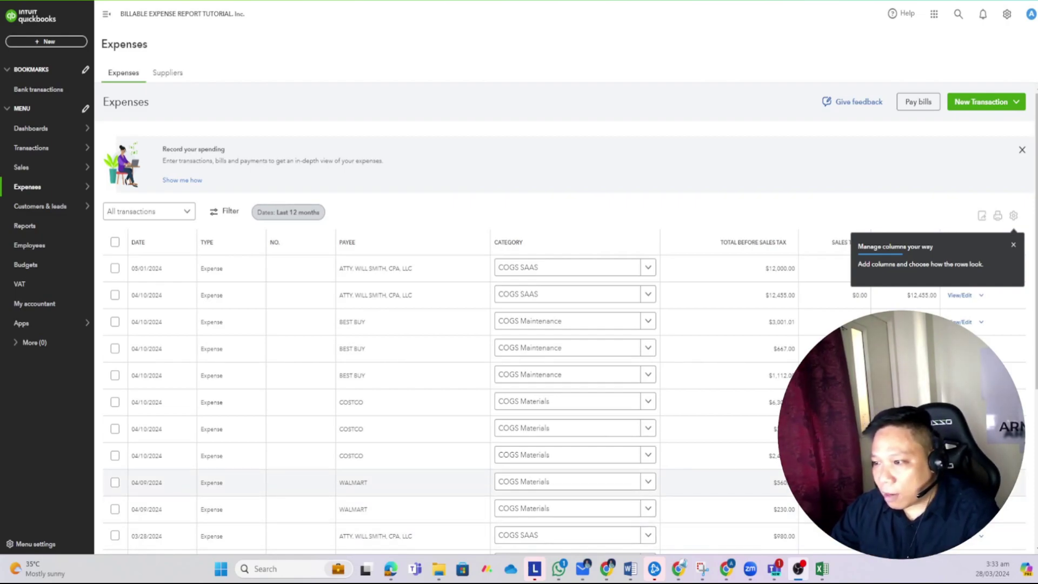
- Find the Unbilled charges report in the report list by searching for "unbil" and open it
{"action": "scroll", "coordinate": [475, 319], "scroll_direction": "down", "scroll_amount": 2}
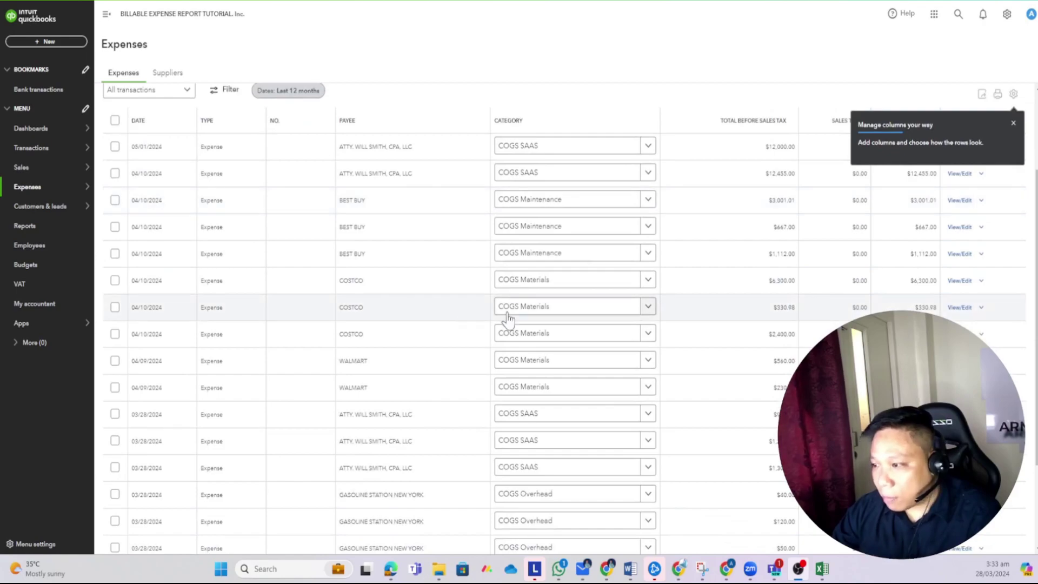
{"action": "scroll", "coordinate": [519, 333], "scroll_direction": "up", "scroll_amount": 2}
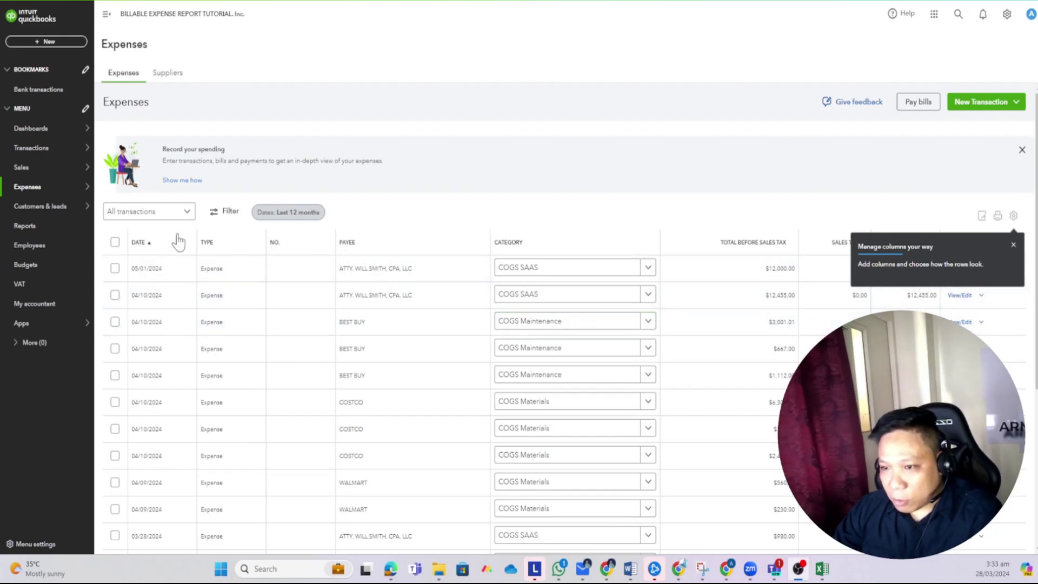
{"action": "left_click", "coordinate": [55, 230]}
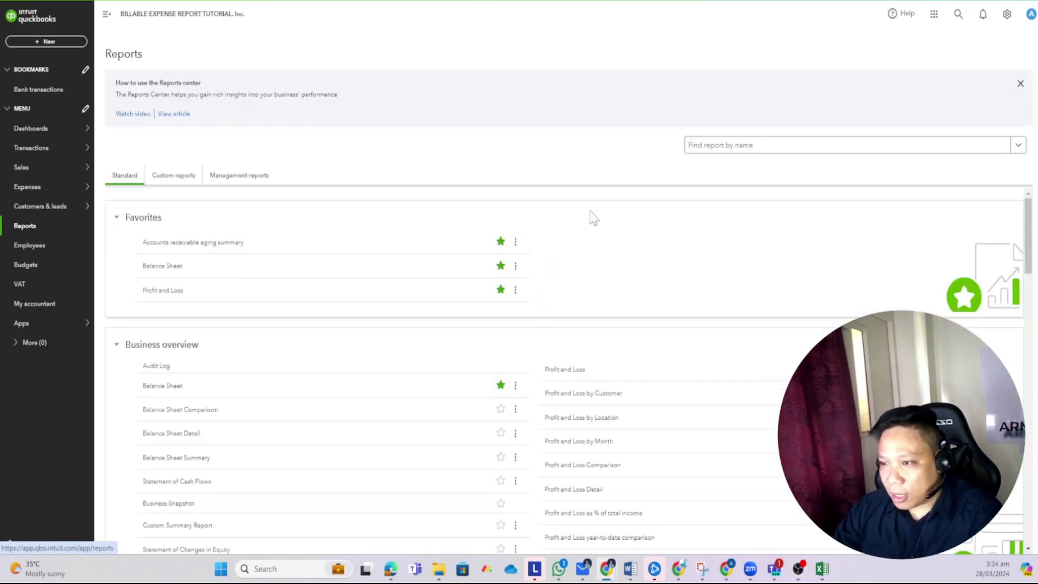
{"action": "left_click", "coordinate": [721, 147]}
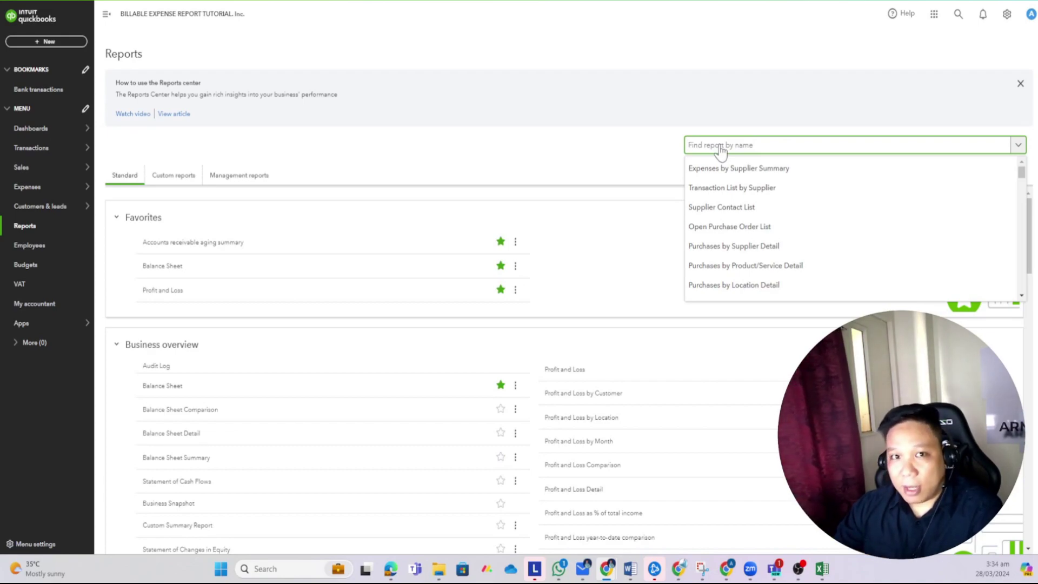
{"action": "type", "text": "unbil"}
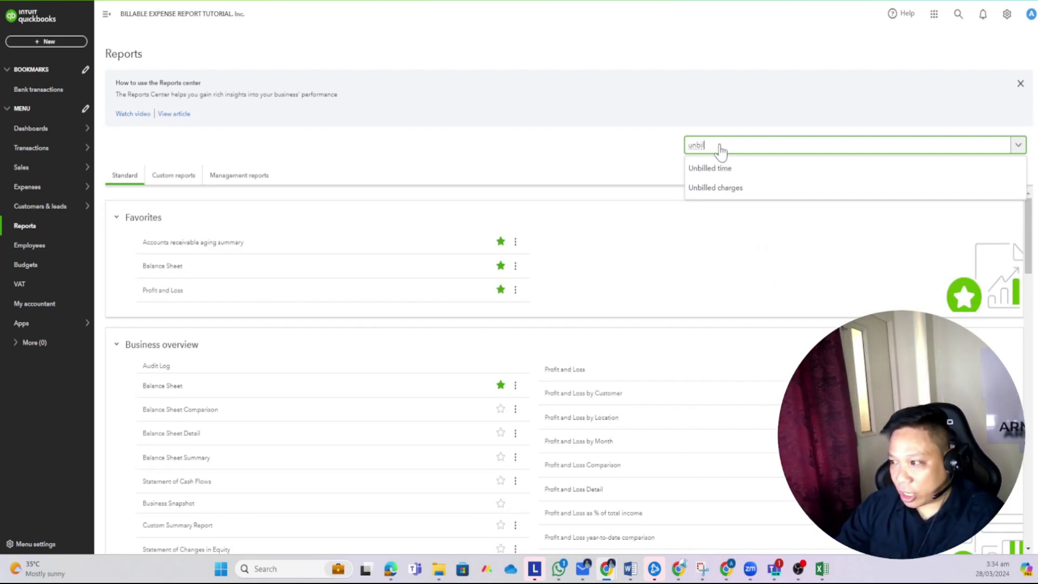
{"action": "left_click", "coordinate": [737, 189]}
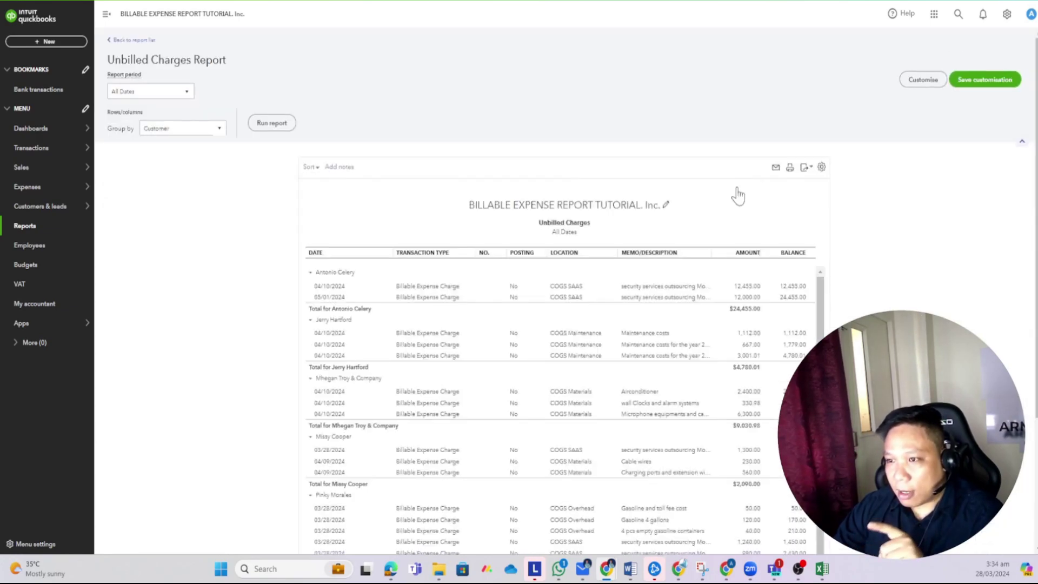
- Inspect the first customer's 04/10/2024 billable expense charge and its source expense, and return to the Unbilled Charges report
{"action": "scroll", "coordinate": [738, 189], "scroll_direction": "down", "scroll_amount": 3}
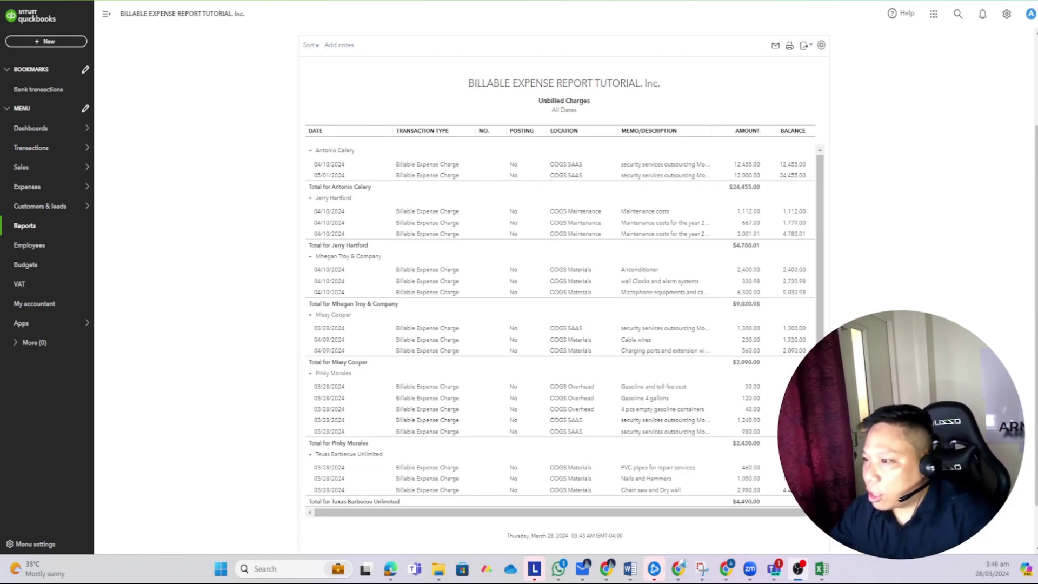
{"action": "left_click", "coordinate": [427, 165]}
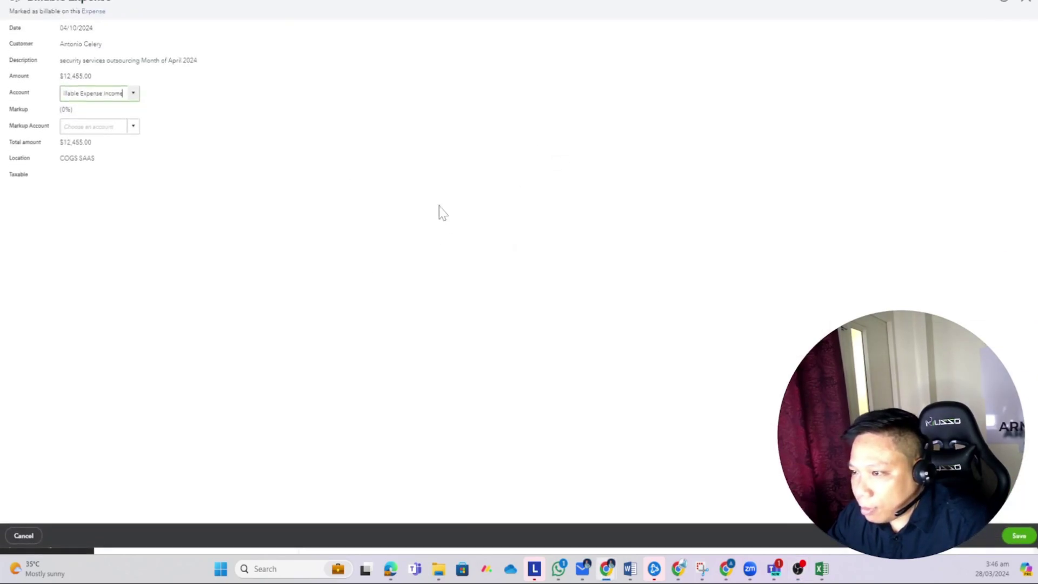
{"action": "left_click", "coordinate": [92, 20]}
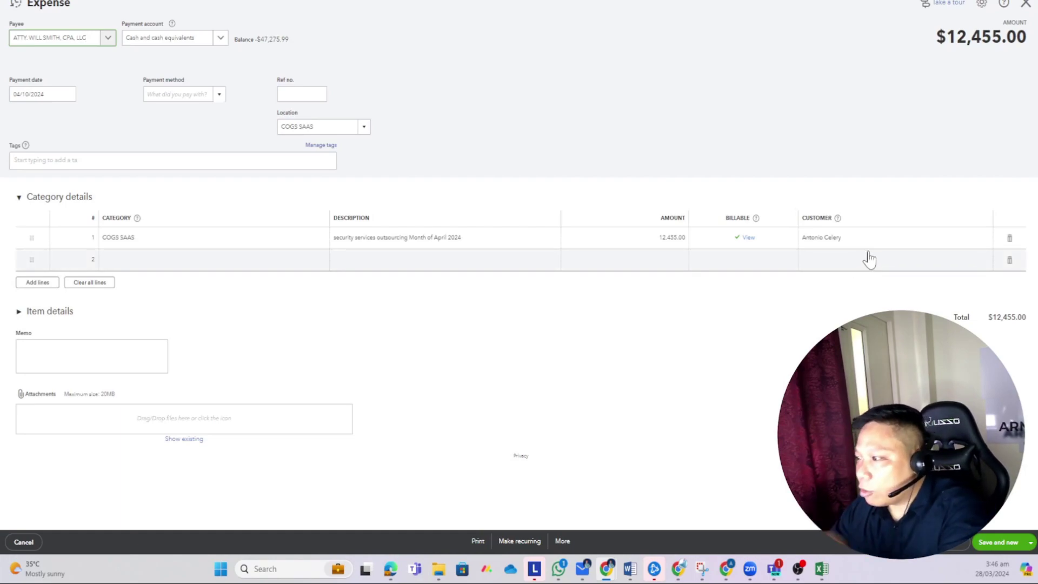
{"action": "left_click", "coordinate": [1026, 6]}
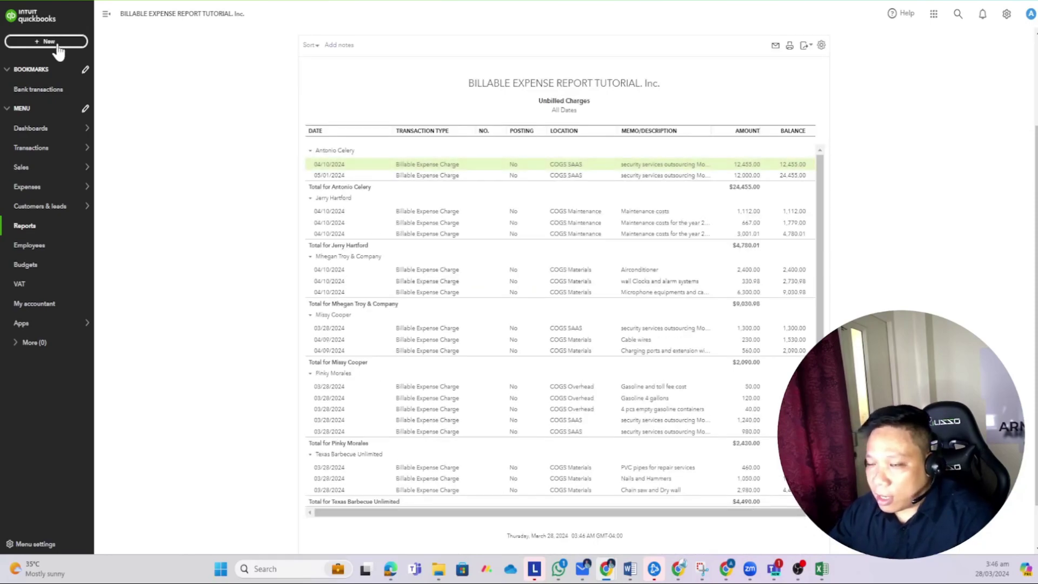
- Start a new invoice for the customer of the inspected 04/10/2024 billable expense
{"action": "left_click", "coordinate": [58, 43]}
{"action": "left_click", "coordinate": [28, 96]}
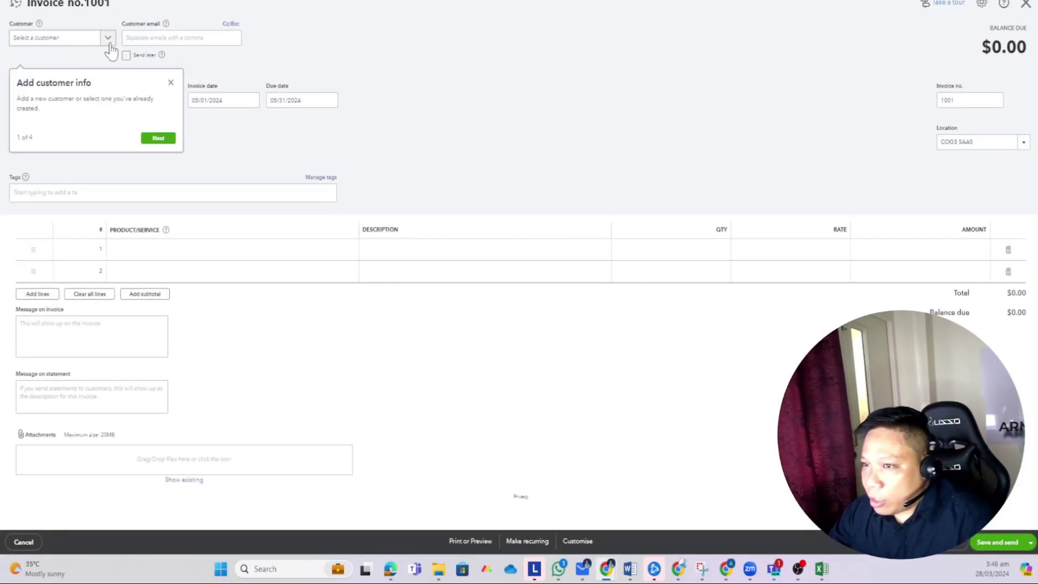
{"action": "left_click", "coordinate": [171, 83]}
{"action": "left_click", "coordinate": [108, 37]}
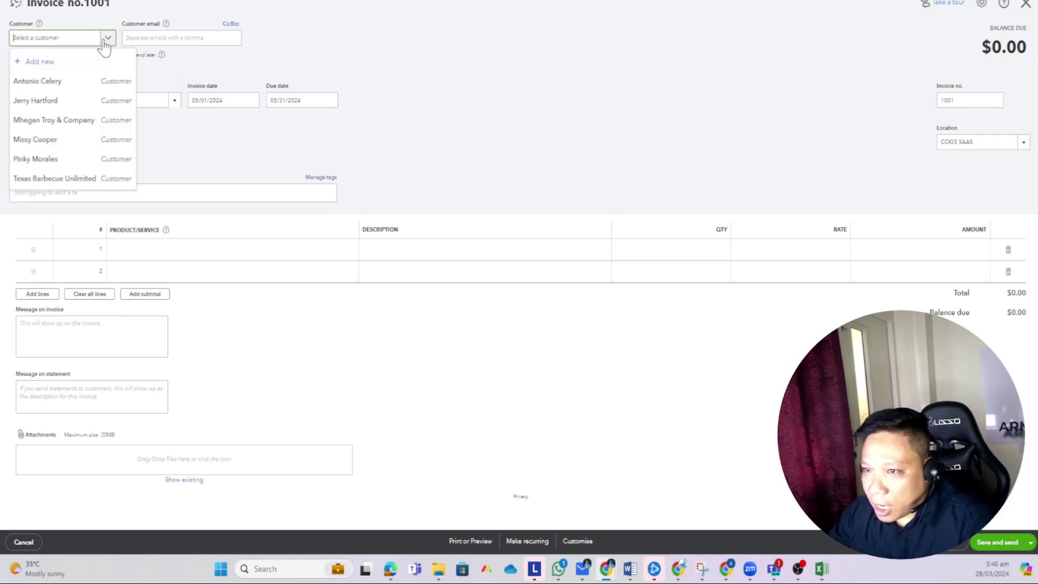
{"action": "left_click", "coordinate": [63, 81]}
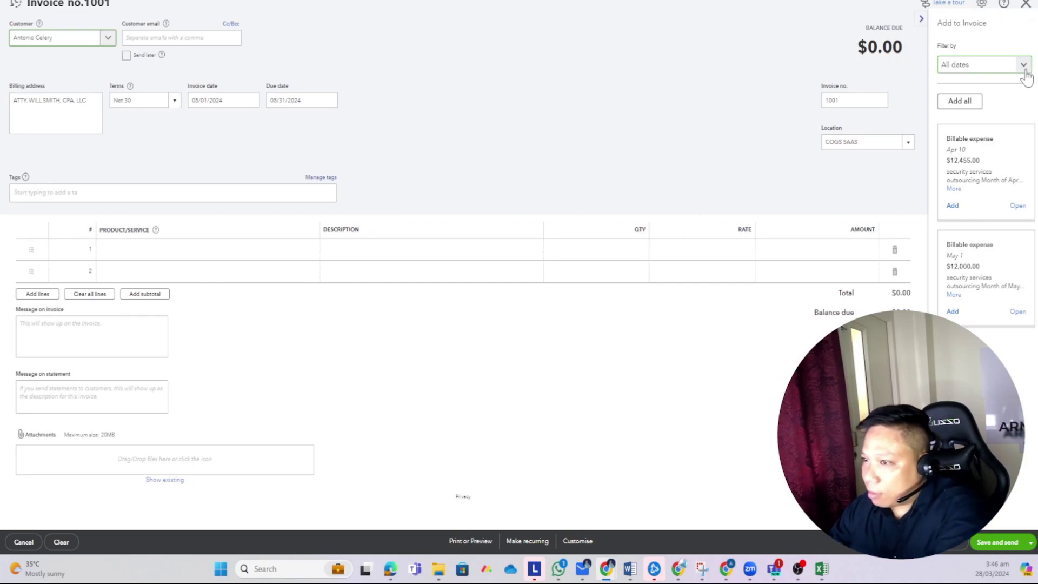
- Add the customer's April 10 and May 1 billable expenses to the invoice and close it without saving
{"action": "left_click", "coordinate": [955, 209]}
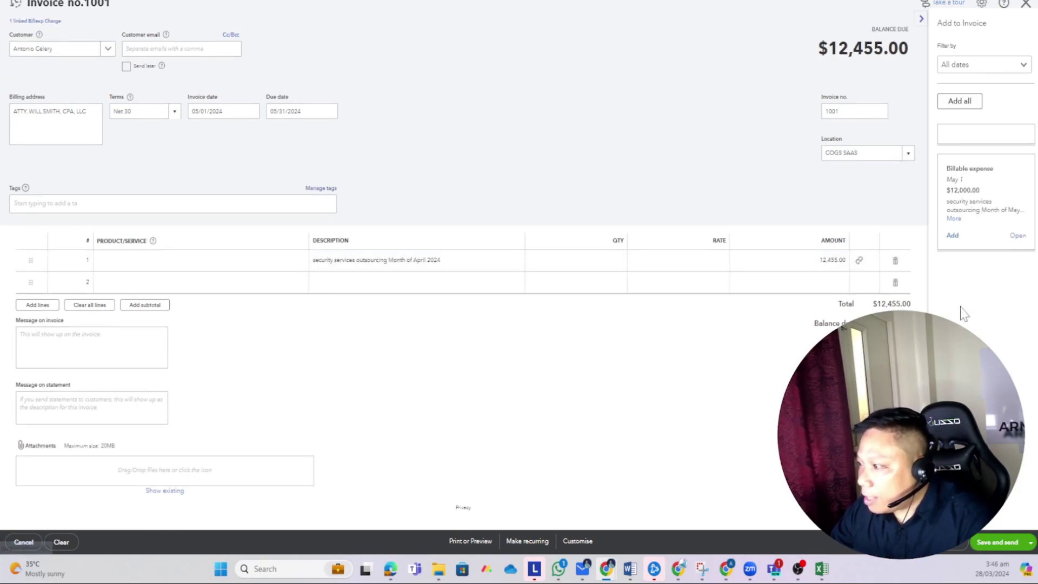
{"action": "left_click", "coordinate": [951, 235]}
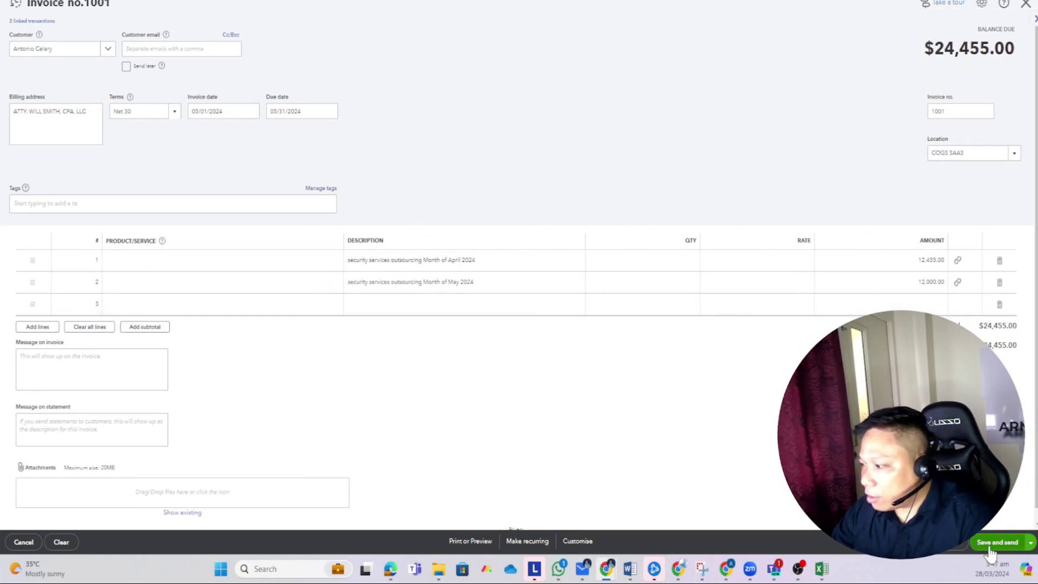
{"action": "left_click", "coordinate": [1025, 4]}
{"action": "left_click", "coordinate": [573, 281]}
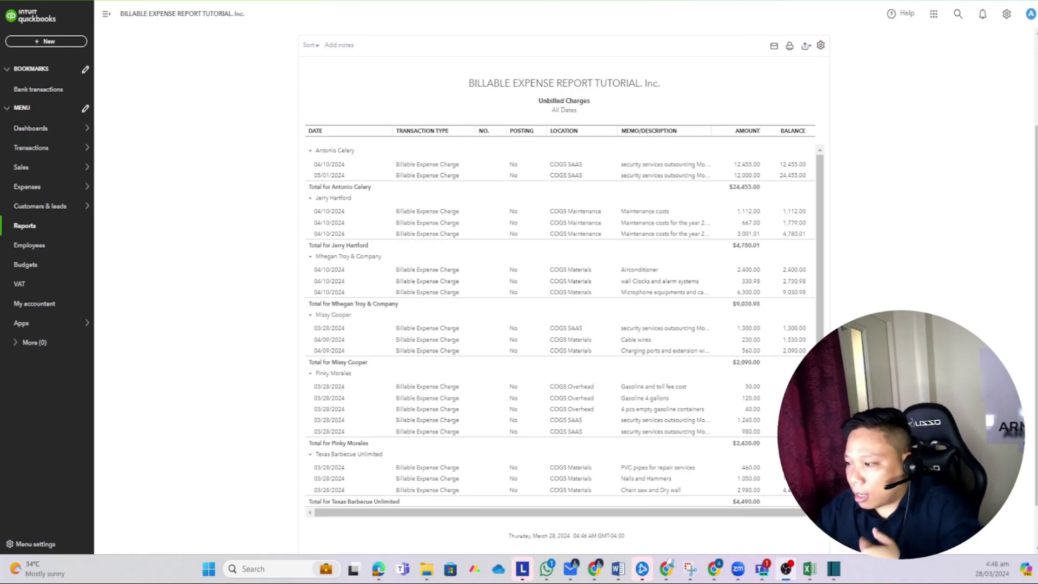
- Return to the report list, search for "Transaction list by date" and open that report
{"action": "scroll", "coordinate": [736, 403], "scroll_direction": "up", "scroll_amount": 5}
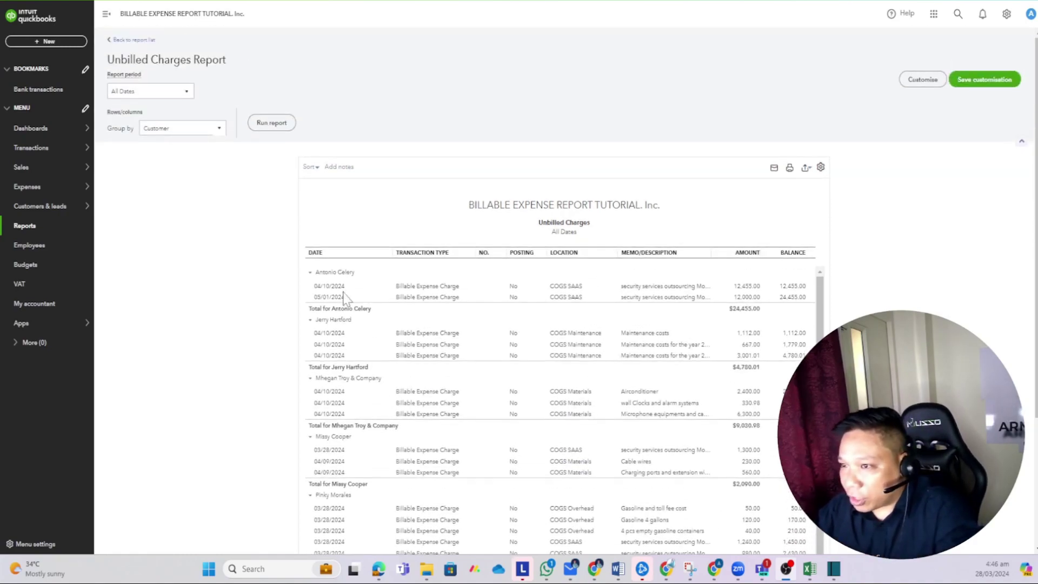
{"action": "left_click", "coordinate": [133, 40]}
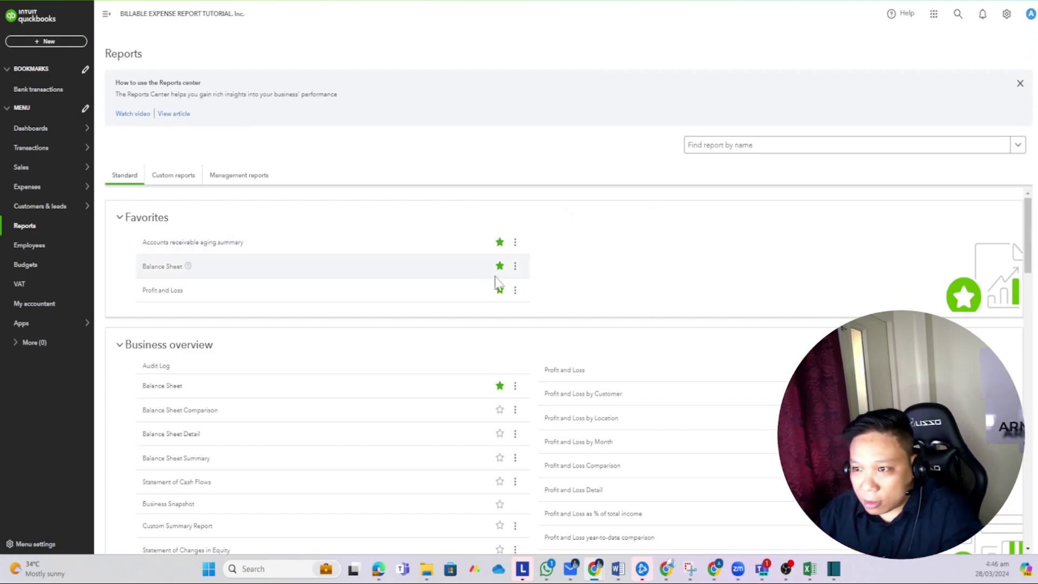
{"action": "left_click", "coordinate": [728, 148]}
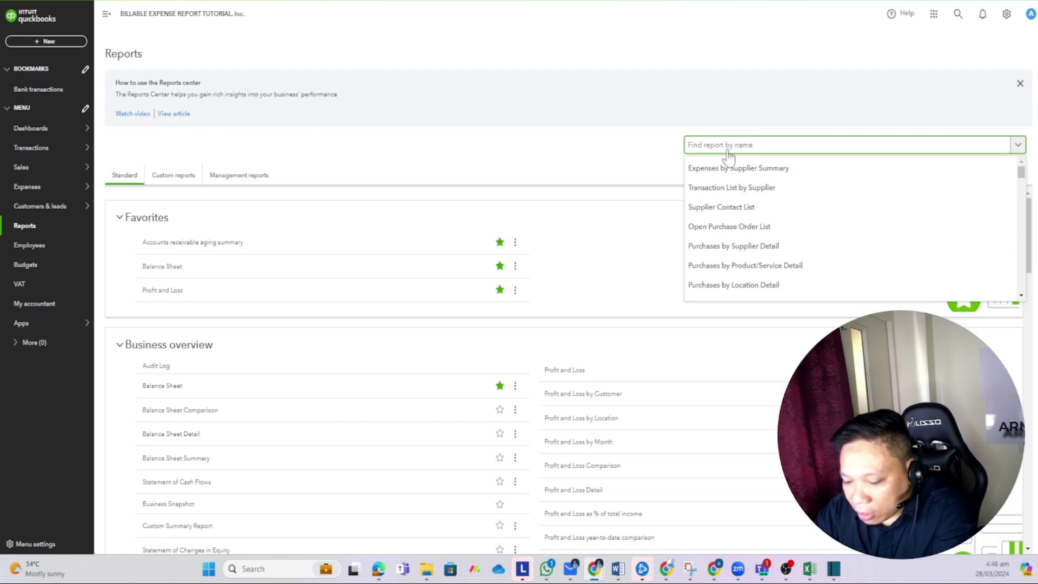
{"action": "type", "text": "Tra"}
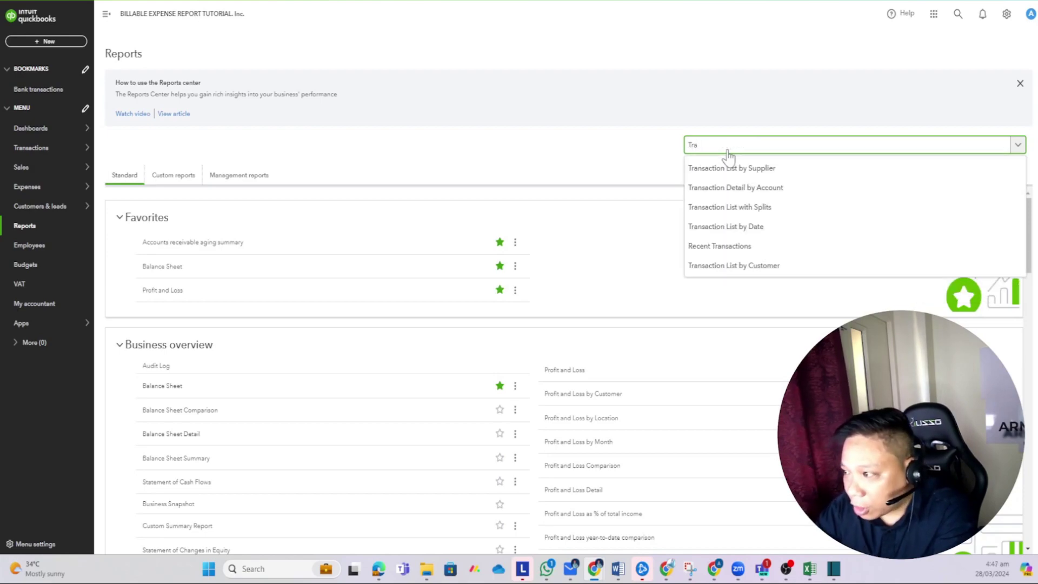
{"action": "type", "text": "nsaction l"}
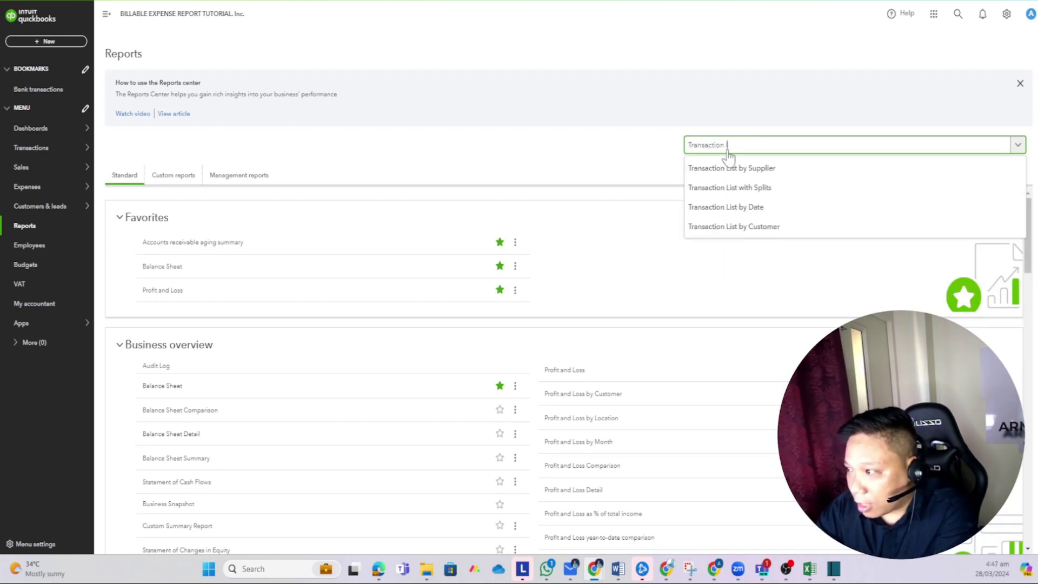
{"action": "type", "text": "ist by dat"}
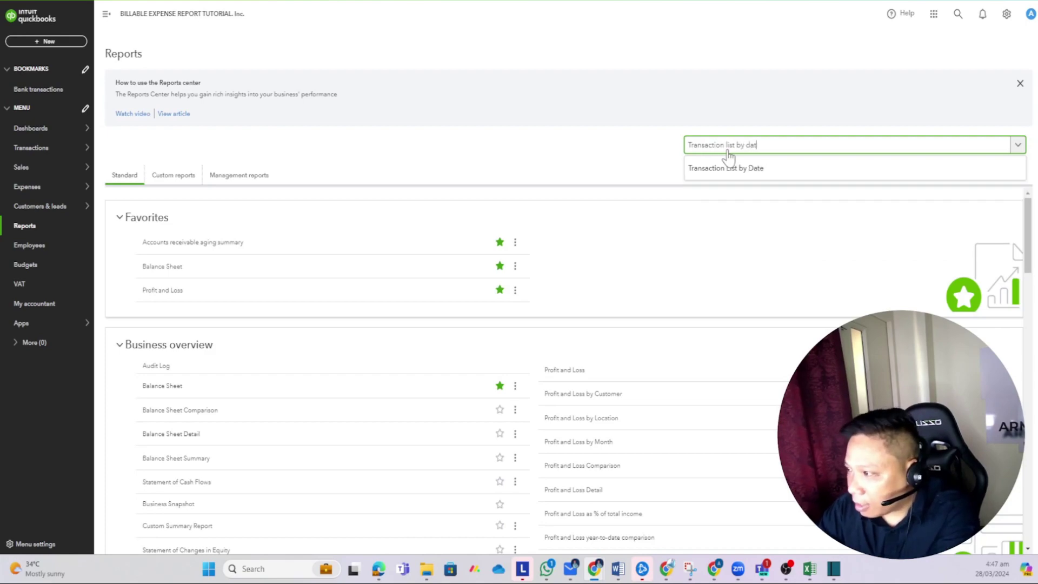
{"action": "type", "text": "e"}
{"action": "left_click", "coordinate": [726, 170]}
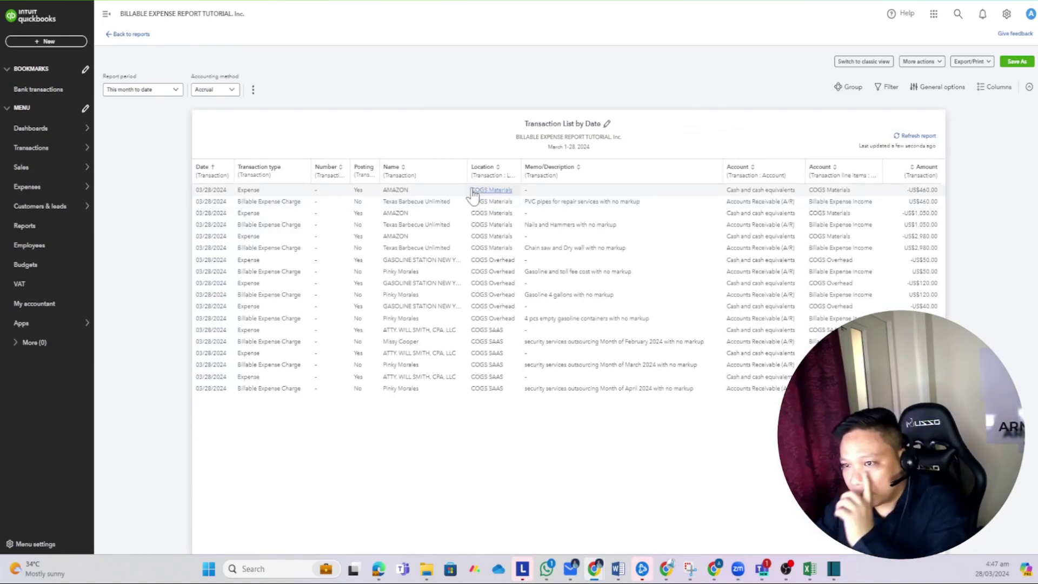
- Switch the Transaction List by Date report to classic view and run it for All Dates
{"action": "left_click", "coordinate": [860, 63]}
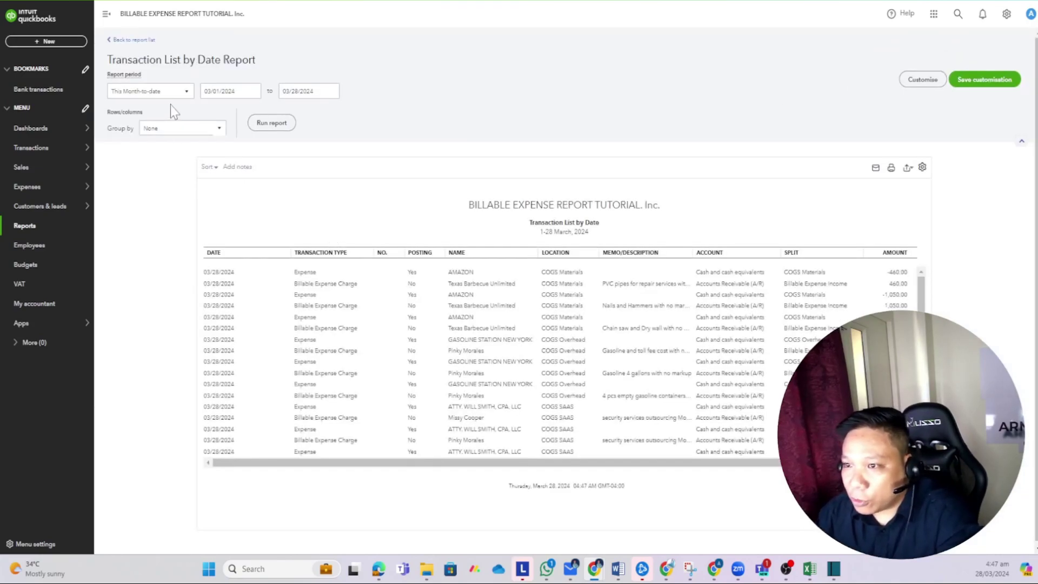
{"action": "left_click", "coordinate": [163, 97]}
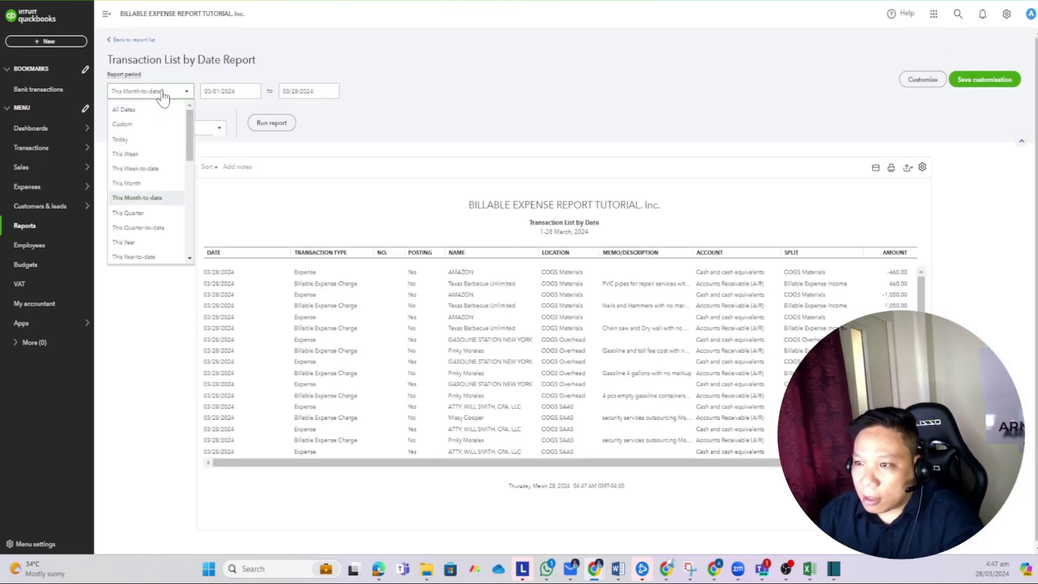
{"action": "scroll", "coordinate": [163, 173], "scroll_direction": "down", "scroll_amount": 3}
{"action": "scroll", "coordinate": [146, 116], "scroll_direction": "up", "scroll_amount": 3}
{"action": "left_click", "coordinate": [146, 109]}
{"action": "left_click", "coordinate": [270, 124]}
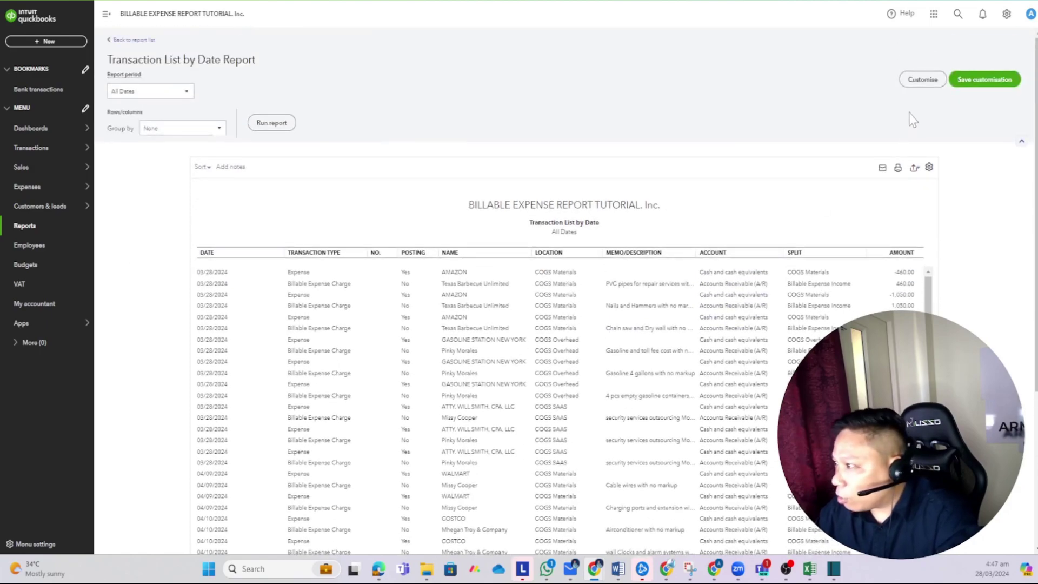
- Filter the report by the transaction type Billable Expense Charge and run it
{"action": "left_click", "coordinate": [922, 81]}
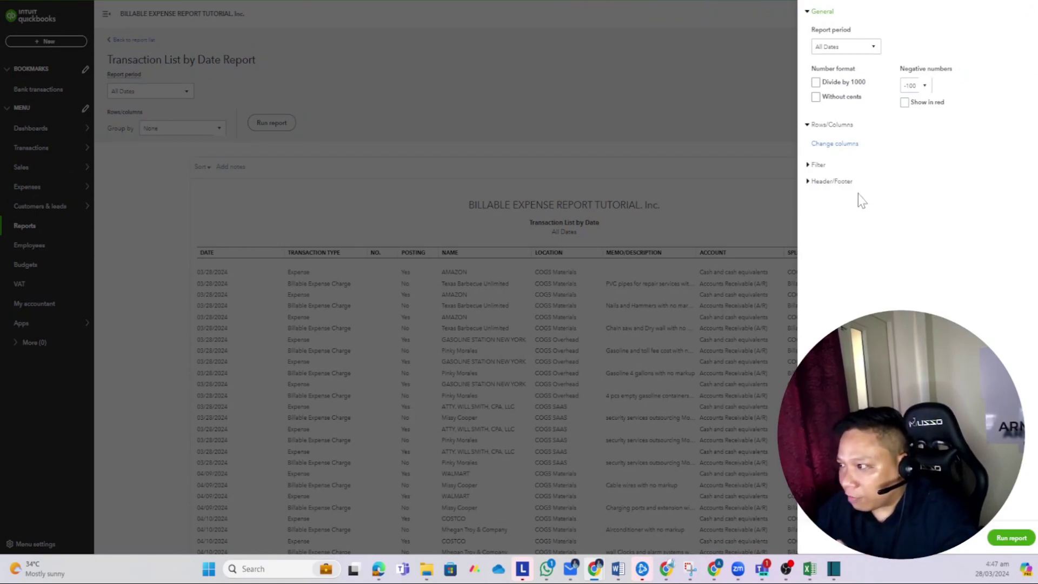
{"action": "left_click", "coordinate": [817, 169]}
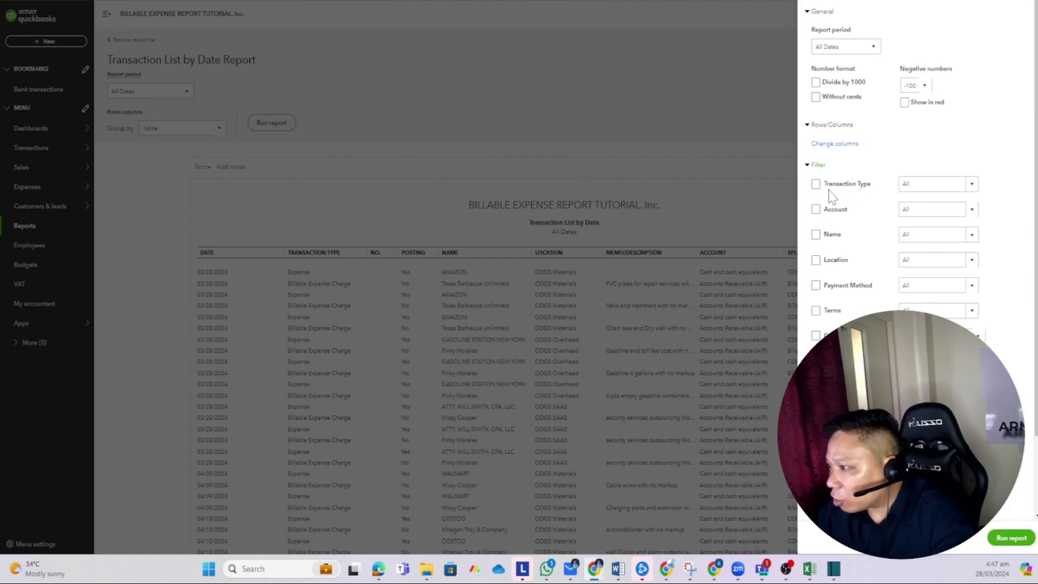
{"action": "left_click", "coordinate": [973, 186]}
{"action": "scroll", "coordinate": [951, 292], "scroll_direction": "down", "scroll_amount": 5}
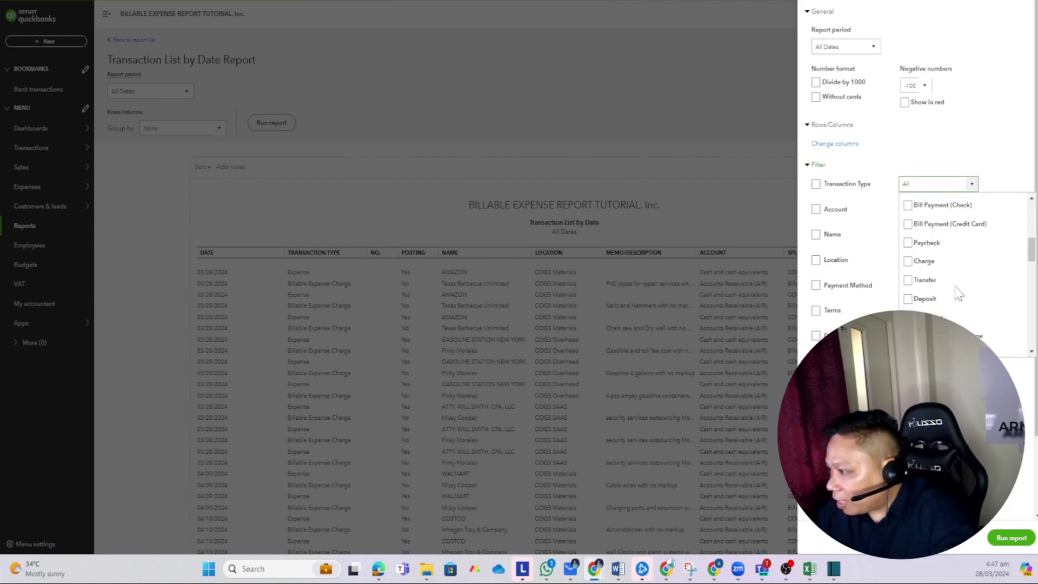
{"action": "scroll", "coordinate": [959, 286], "scroll_direction": "down", "scroll_amount": 1}
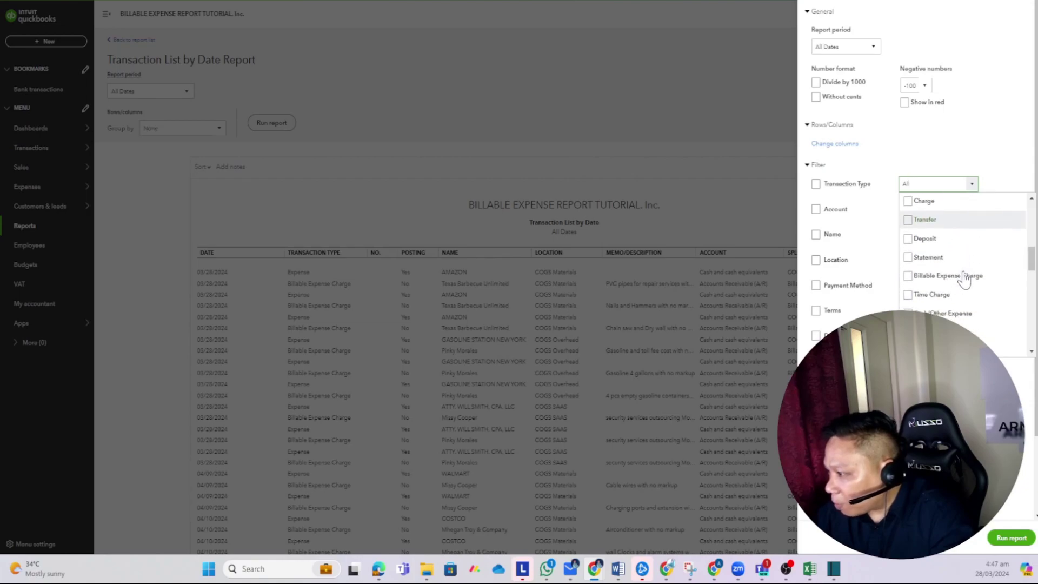
{"action": "left_click", "coordinate": [908, 276]}
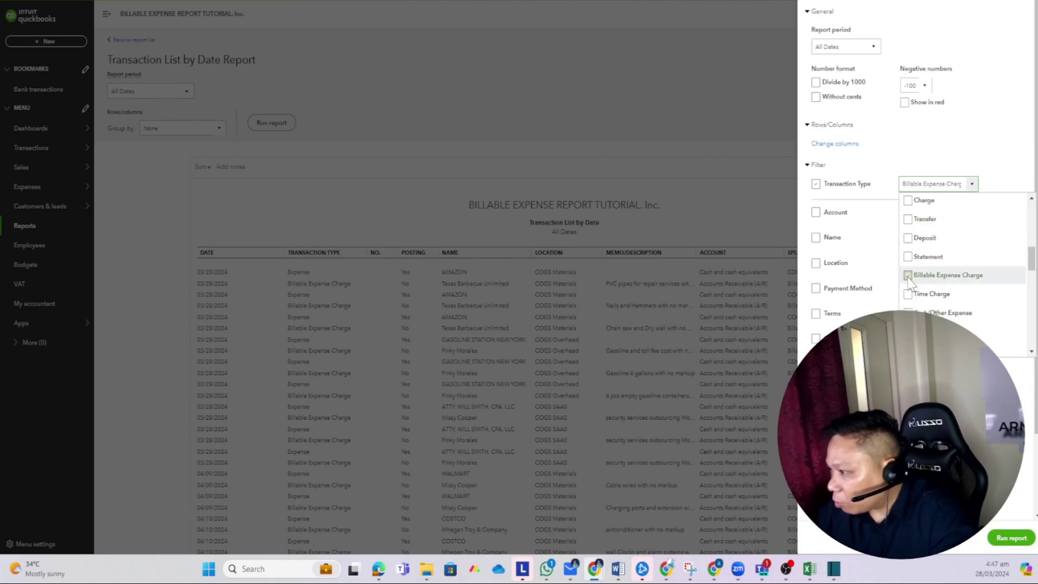
{"action": "left_click", "coordinate": [1012, 540]}
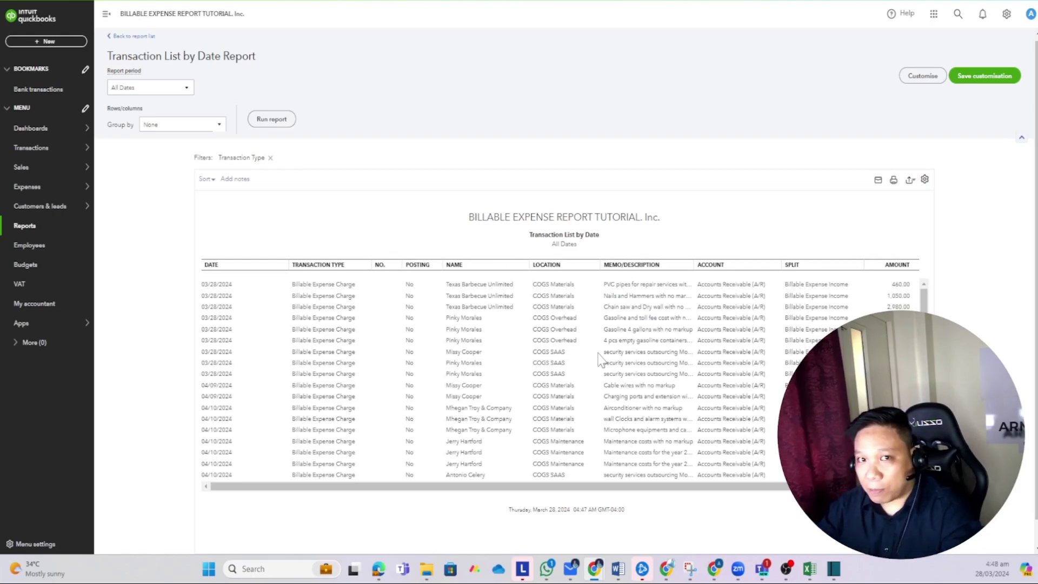
- Add the Invoice Date column to the report, place it directly after Date, and run the report
{"action": "left_click", "coordinate": [923, 76]}
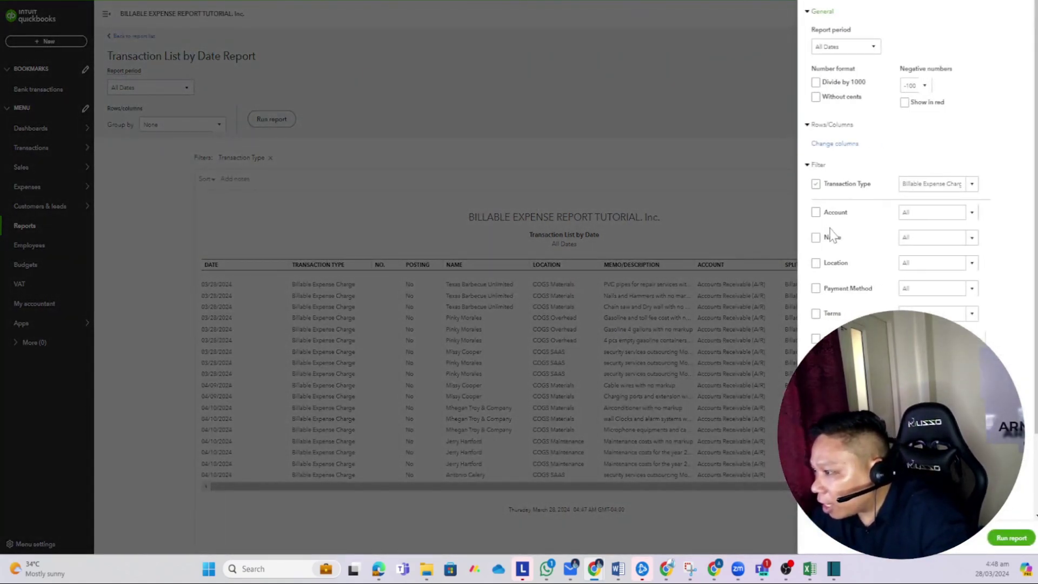
{"action": "left_click", "coordinate": [832, 145]}
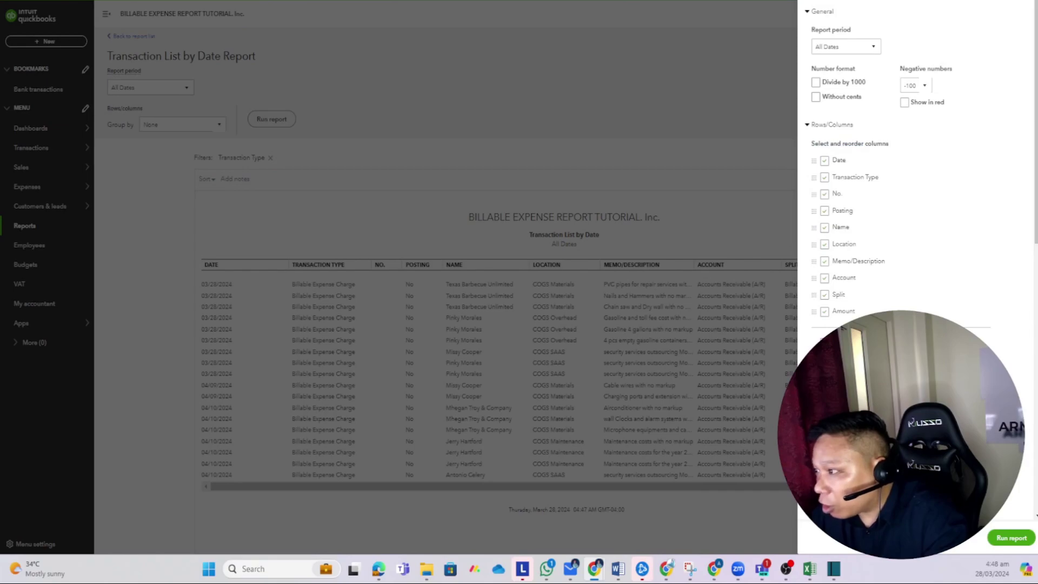
{"action": "scroll", "coordinate": [914, 262], "scroll_direction": "down", "scroll_amount": 2}
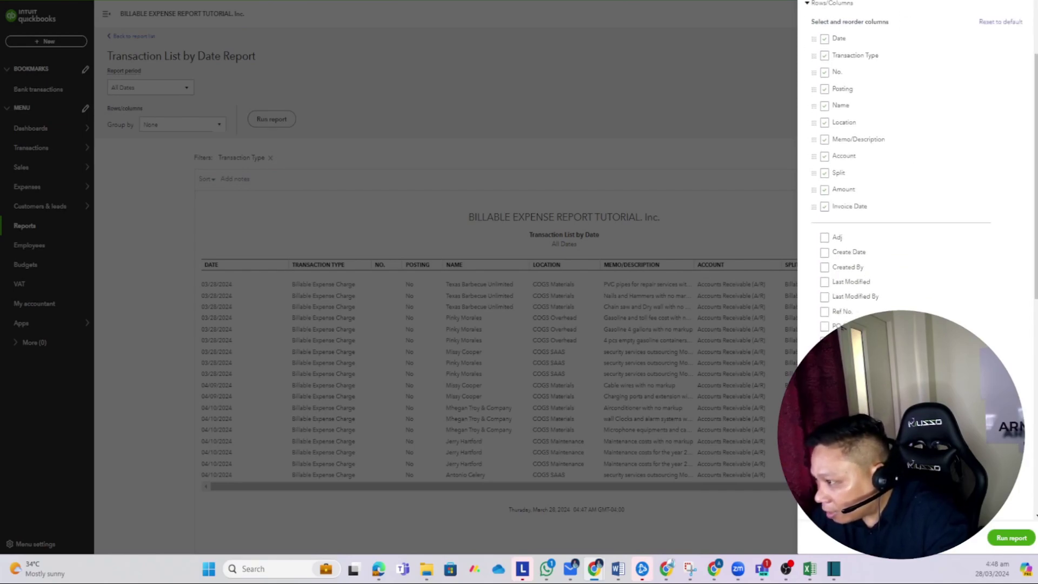
{"action": "scroll", "coordinate": [865, 271], "scroll_direction": "up", "scroll_amount": 1}
{"action": "left_click_drag", "start_coordinate": [814, 267], "coordinate": [824, 119]}
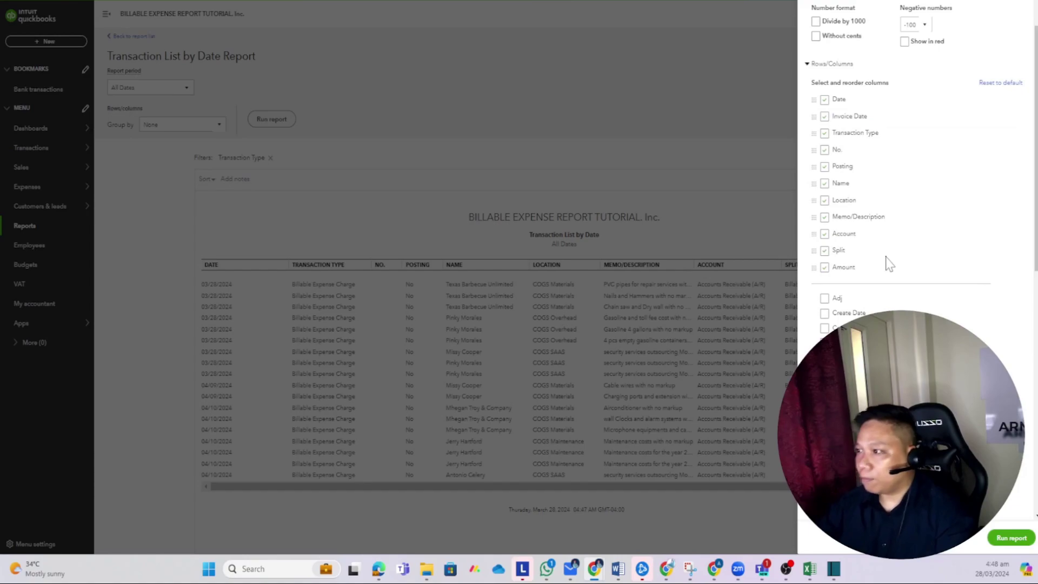
{"action": "left_click", "coordinate": [1006, 539]}
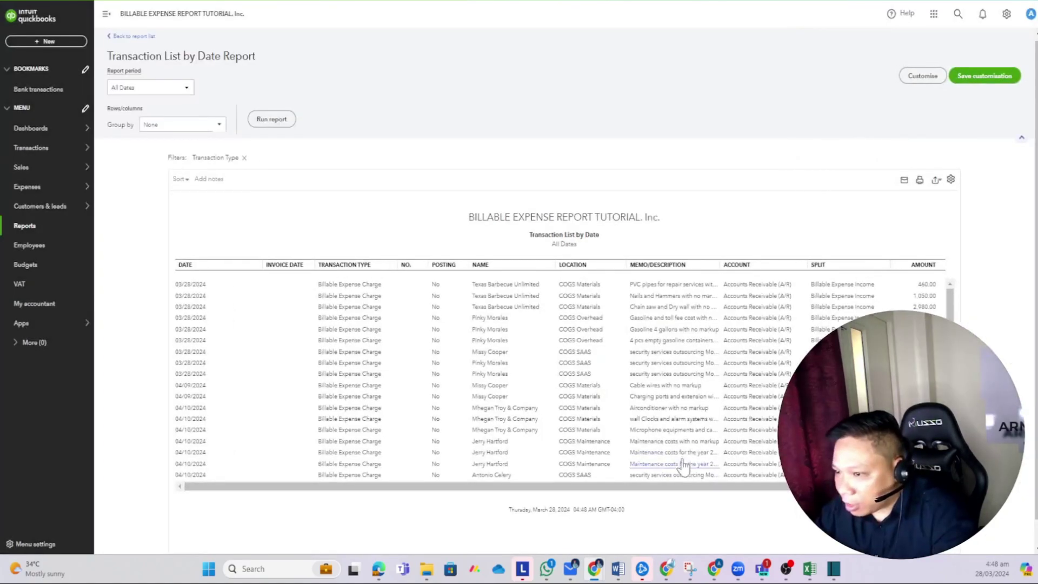
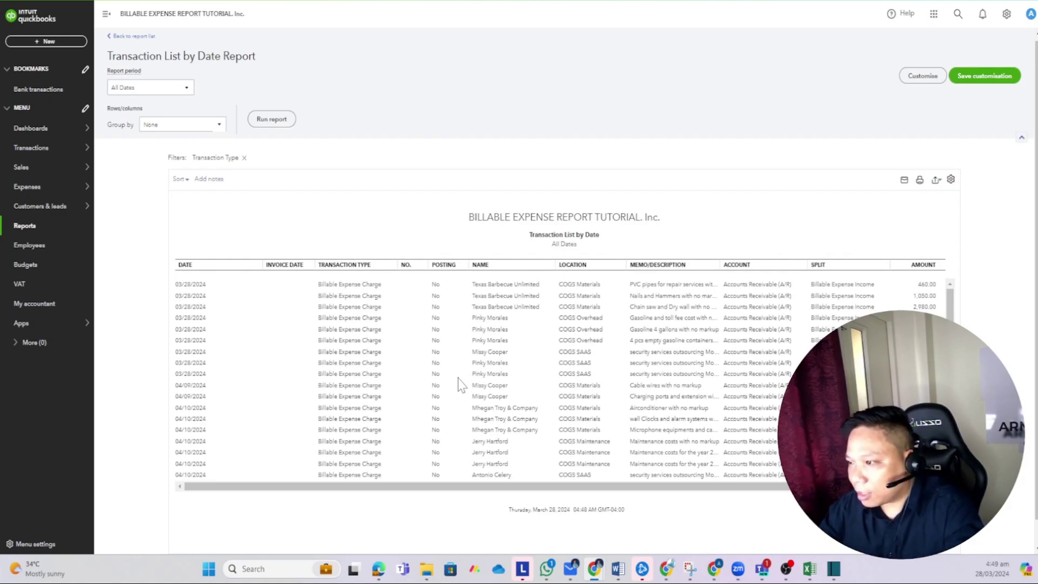
- Customise the report columns by moving Split directly after Transaction Type and removing the No. column
{"action": "left_click", "coordinate": [922, 77]}
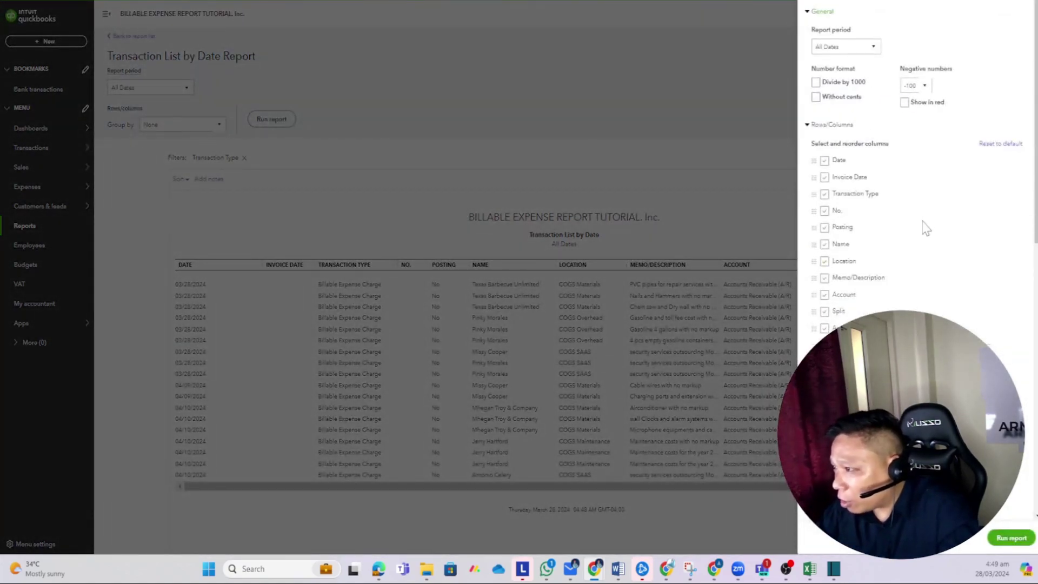
{"action": "left_click", "coordinate": [833, 125]}
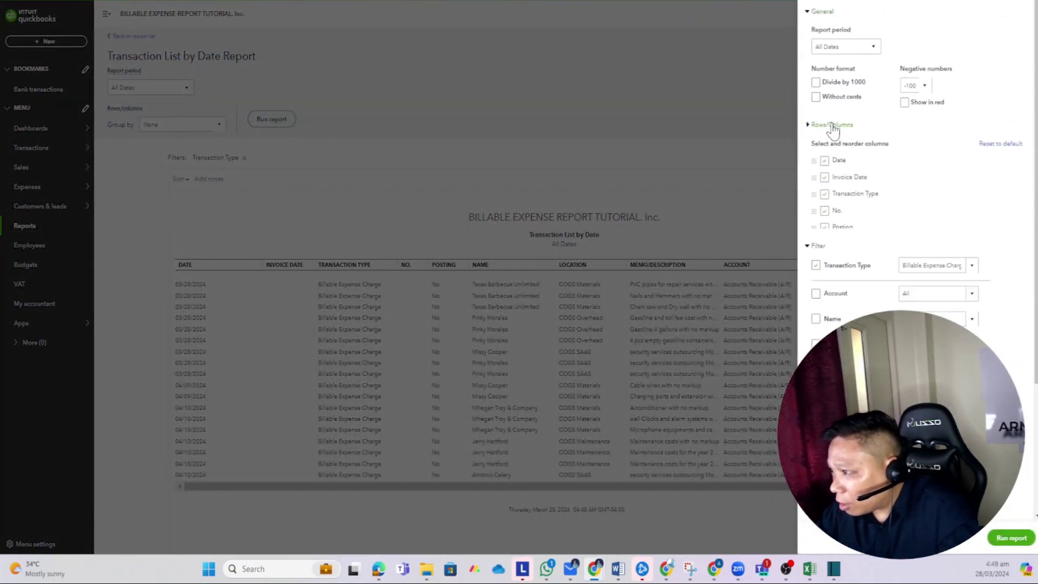
{"action": "left_click", "coordinate": [831, 126]}
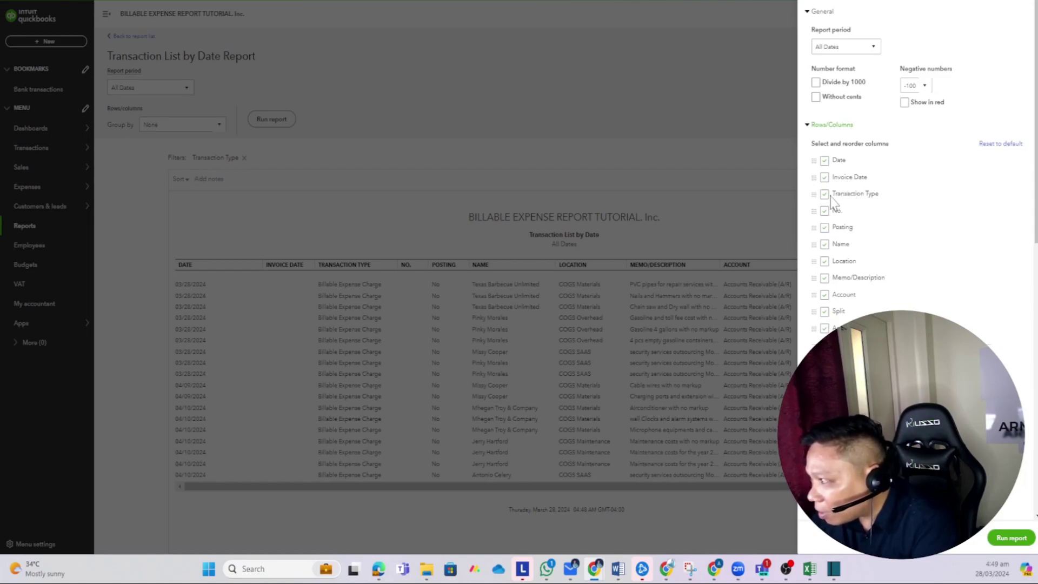
{"action": "left_click_drag", "start_coordinate": [814, 312], "coordinate": [829, 209]}
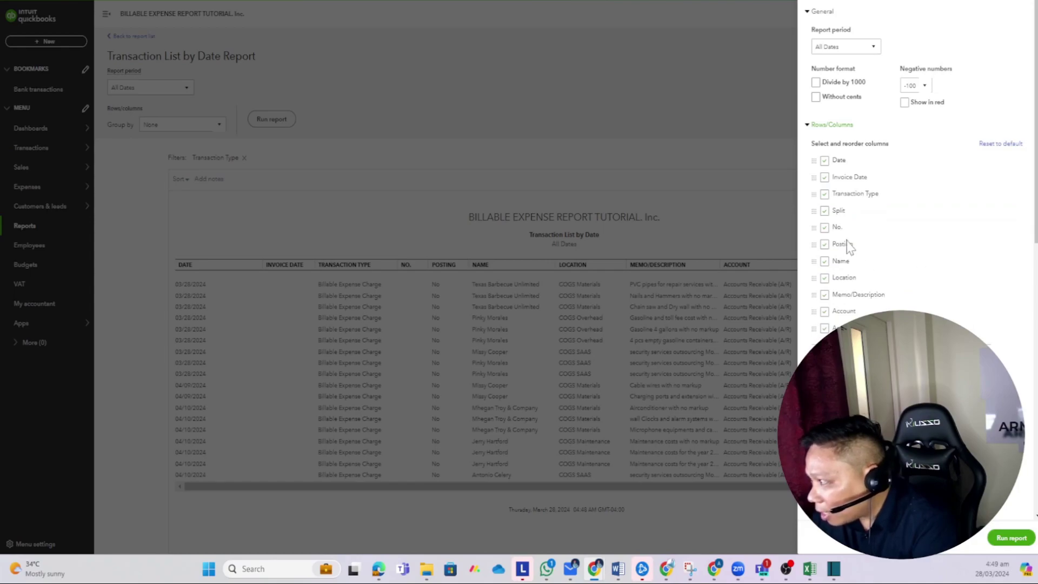
{"action": "left_click", "coordinate": [825, 227]}
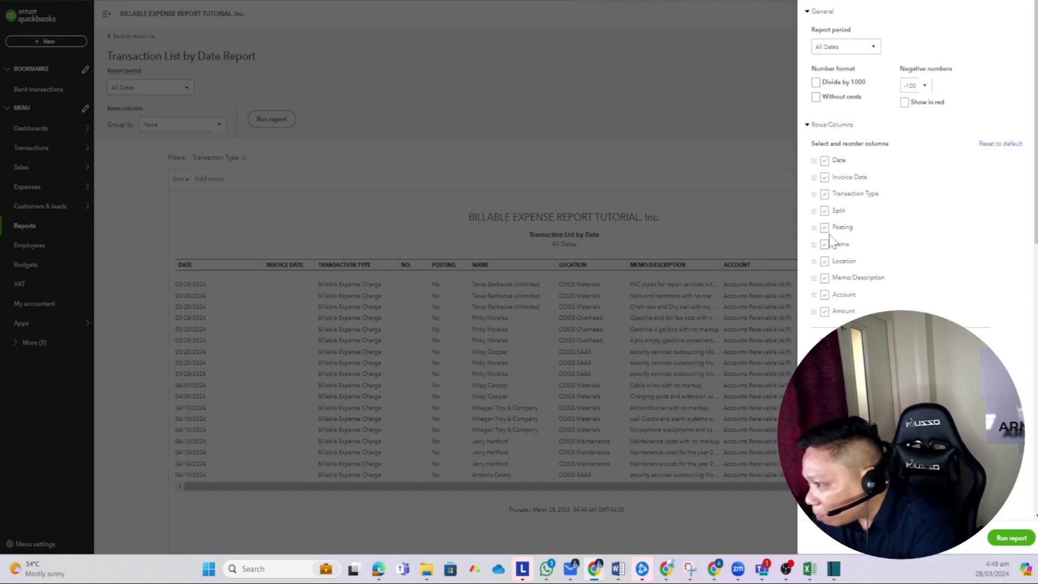
- Reorder the columns following Split as Posting, Memo/Description, Name, Account, Amount and Location, and run the report
{"action": "left_click_drag", "start_coordinate": [814, 277], "coordinate": [844, 230]}
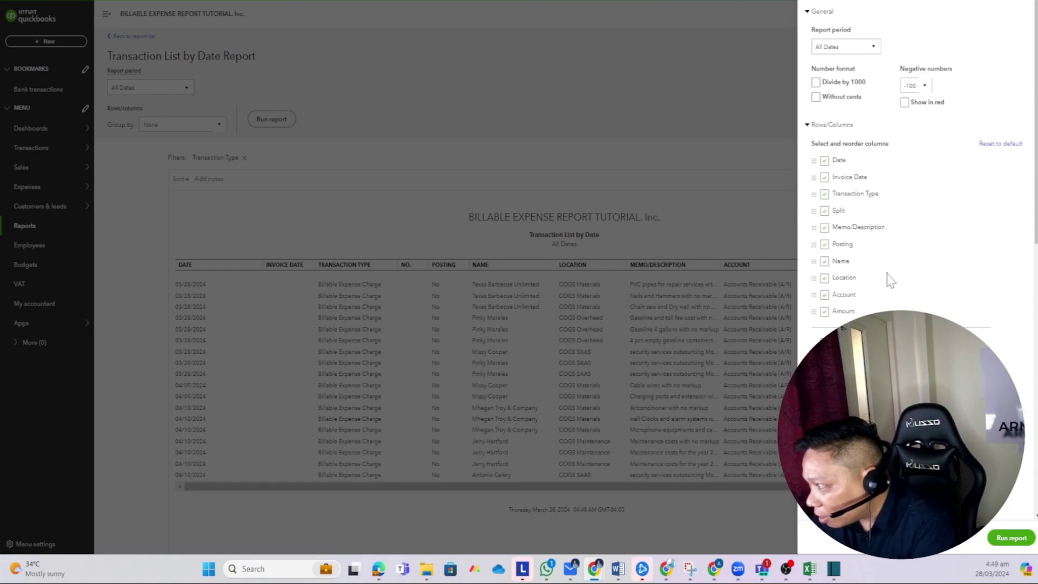
{"action": "left_click_drag", "start_coordinate": [814, 261], "coordinate": [837, 261]}
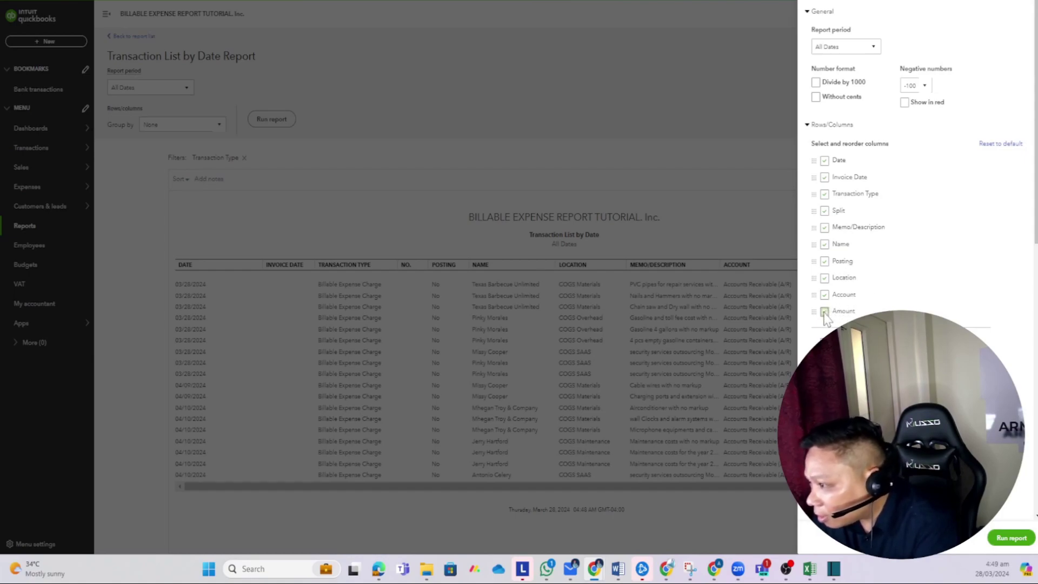
{"action": "left_click_drag", "start_coordinate": [813, 312], "coordinate": [841, 261]}
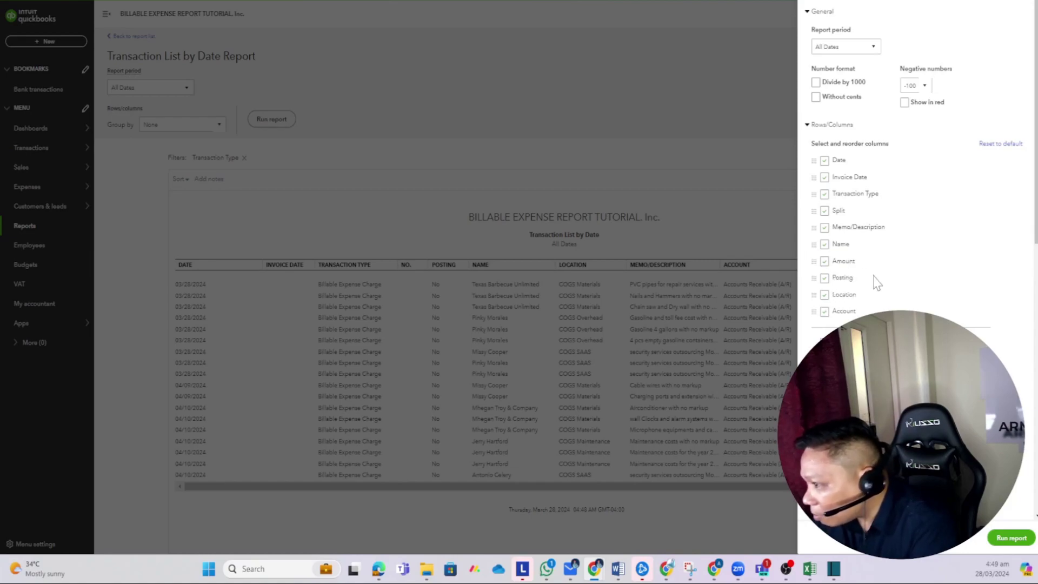
{"action": "left_click_drag", "start_coordinate": [814, 311], "coordinate": [841, 268]}
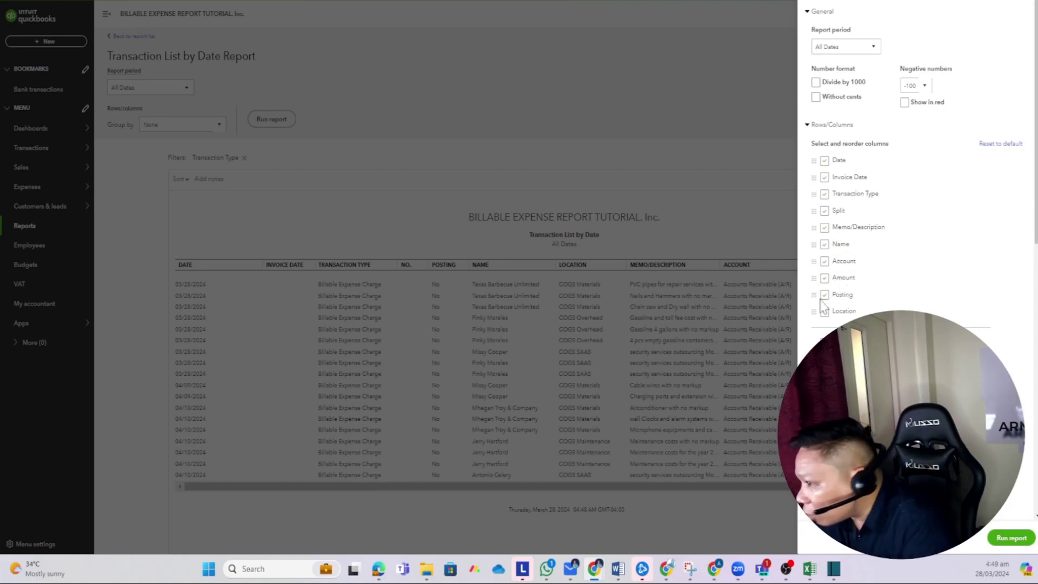
{"action": "left_click_drag", "start_coordinate": [813, 295], "coordinate": [841, 230]}
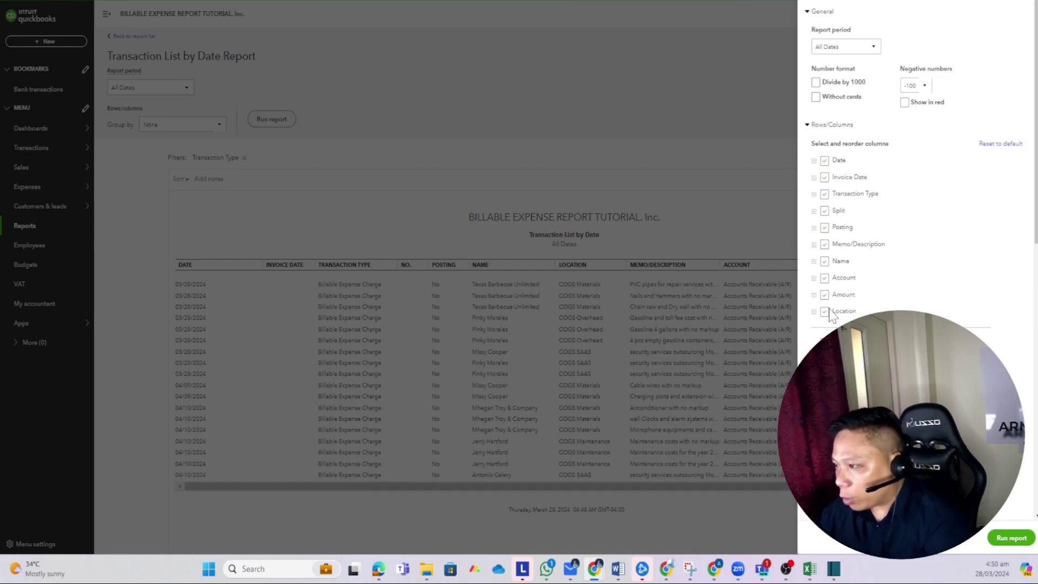
{"action": "left_click", "coordinate": [1011, 538]}
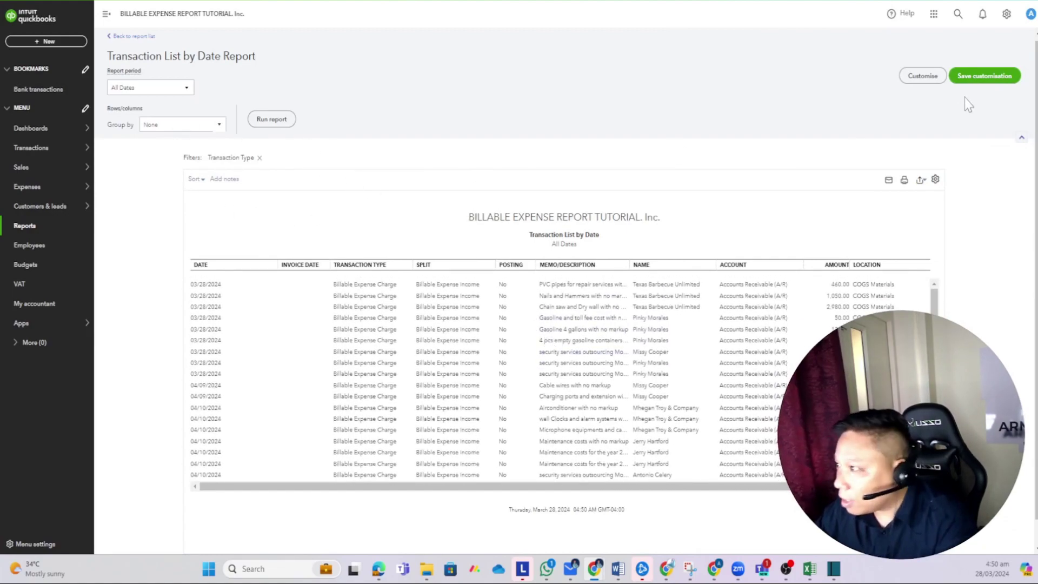
- Save the report customisation under the name "ALL BILLABLE CHARGES"
{"action": "left_click", "coordinate": [976, 77]}
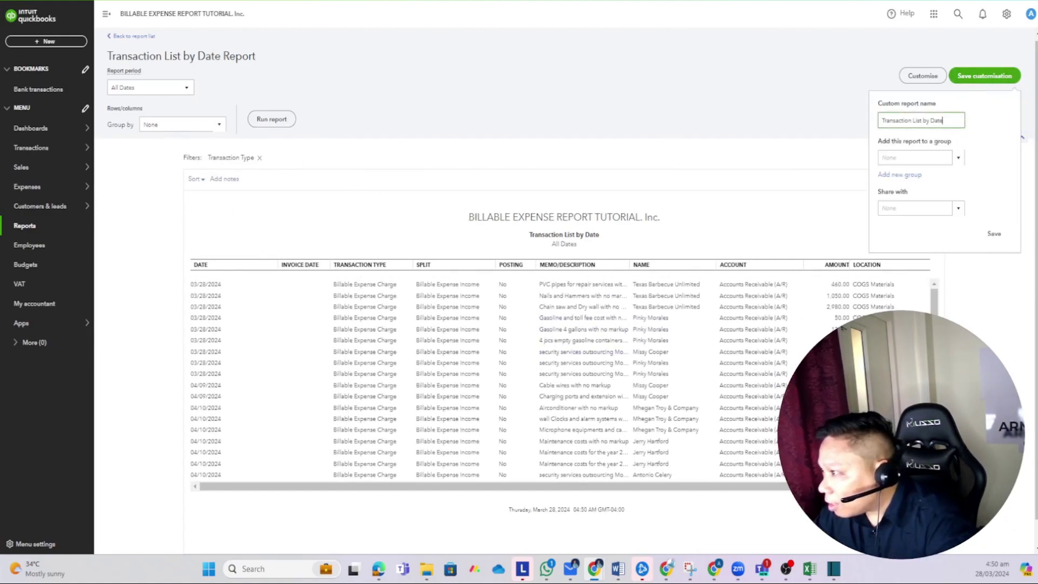
{"action": "left_click_drag", "start_coordinate": [960, 120], "coordinate": [767, 121]}
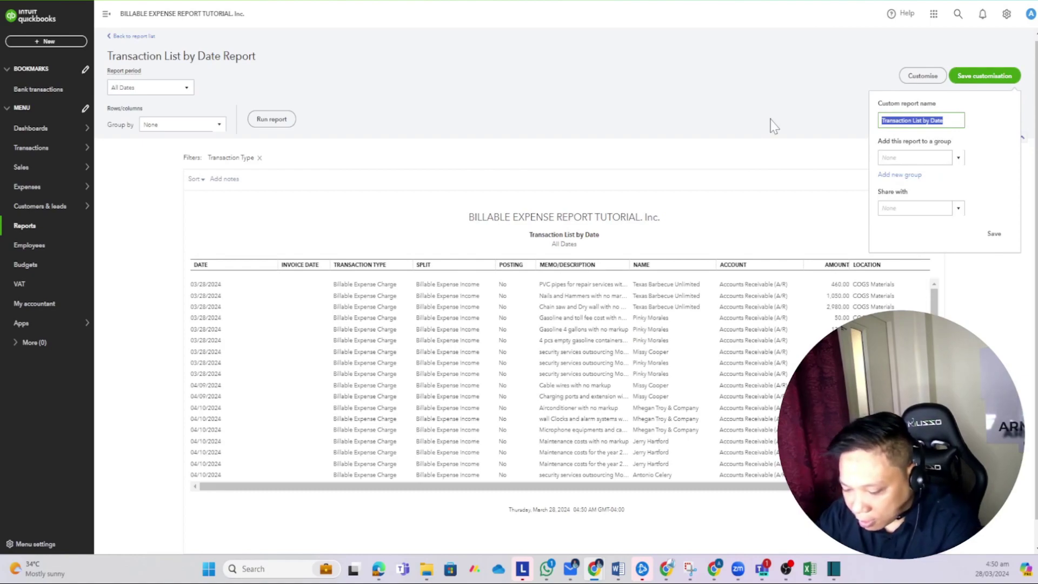
{"action": "type", "text": "ALL BILLABKE"}
{"action": "key", "text": "BackSpace"}
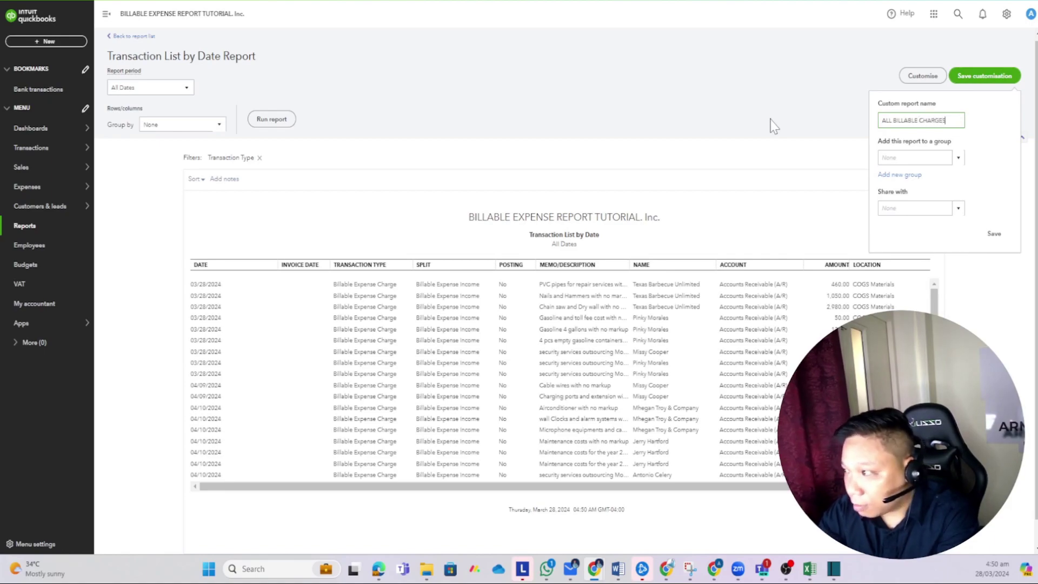
{"action": "left_click", "coordinate": [994, 234]}
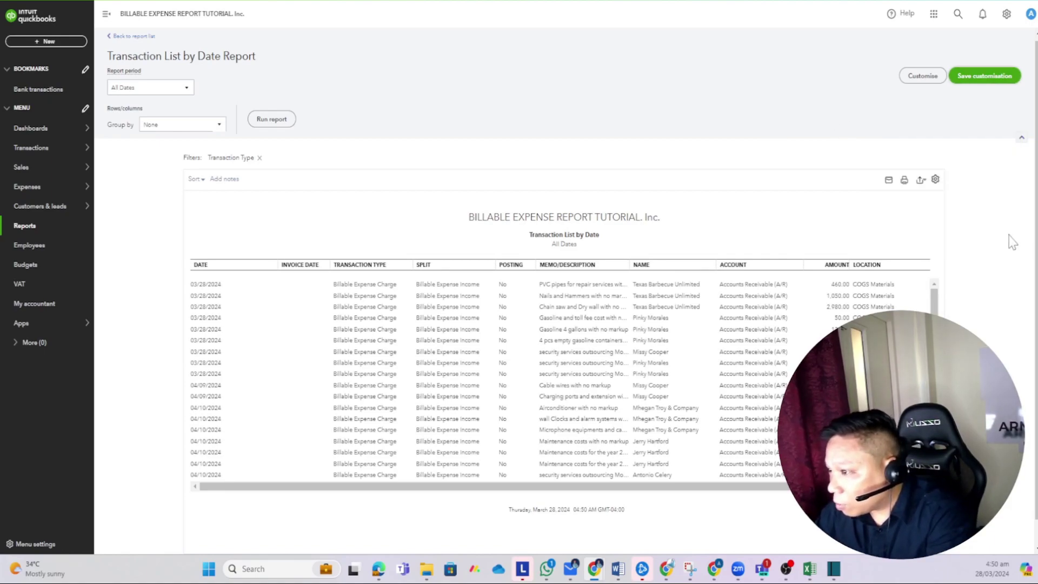
- Duplicate the browser tab, return to the report list, search for "unbilled" and open the Unbilled Charges report
{"action": "right_click", "coordinate": [85, 2]}
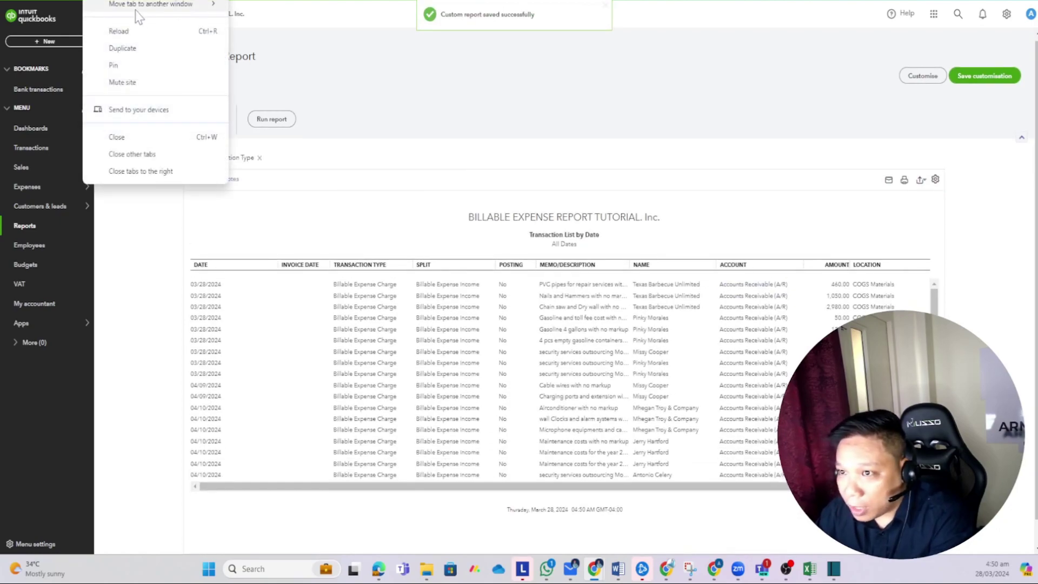
{"action": "left_click", "coordinate": [141, 49]}
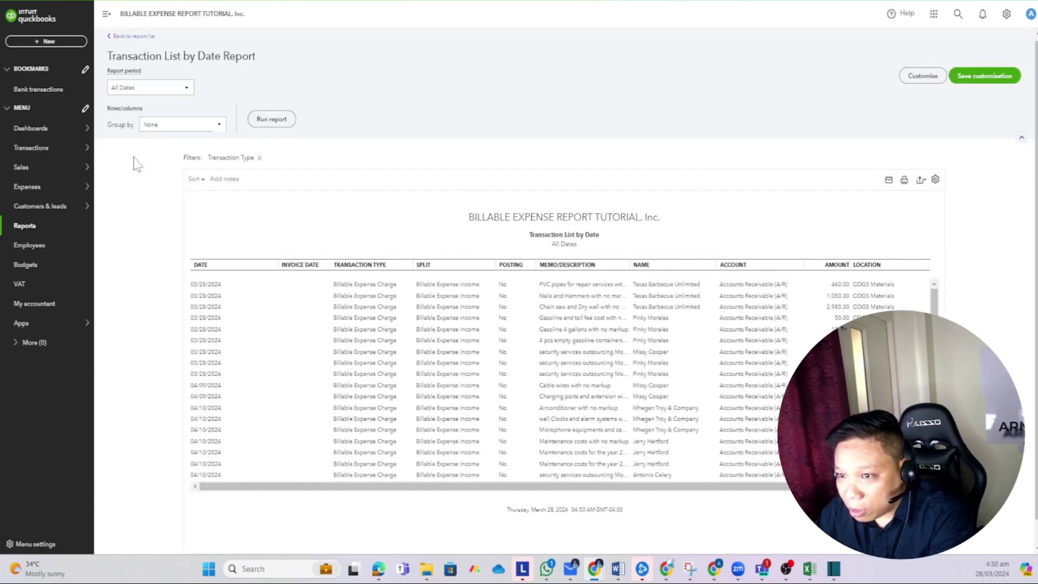
{"action": "left_click_drag", "start_coordinate": [145, 57], "coordinate": [144, 43]}
{"action": "left_click", "coordinate": [144, 43]}
{"action": "left_click", "coordinate": [720, 146]}
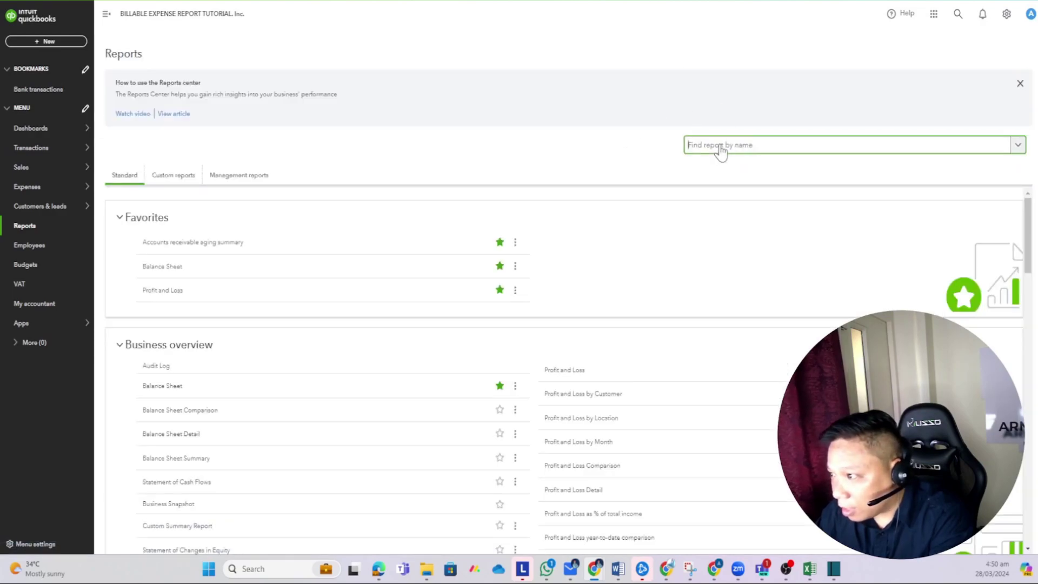
{"action": "type", "text": "unbilled"}
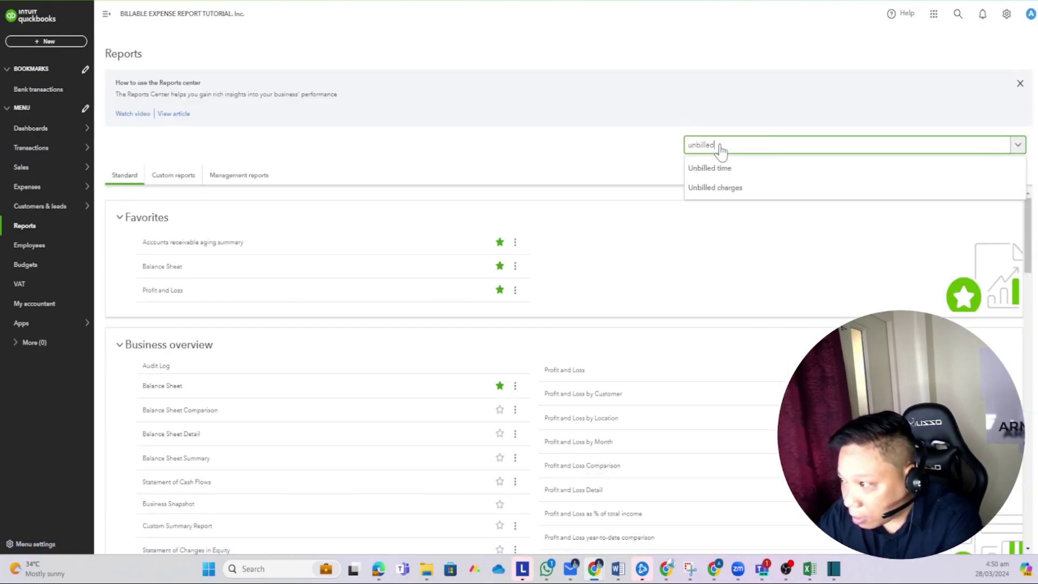
{"action": "left_click", "coordinate": [724, 191]}
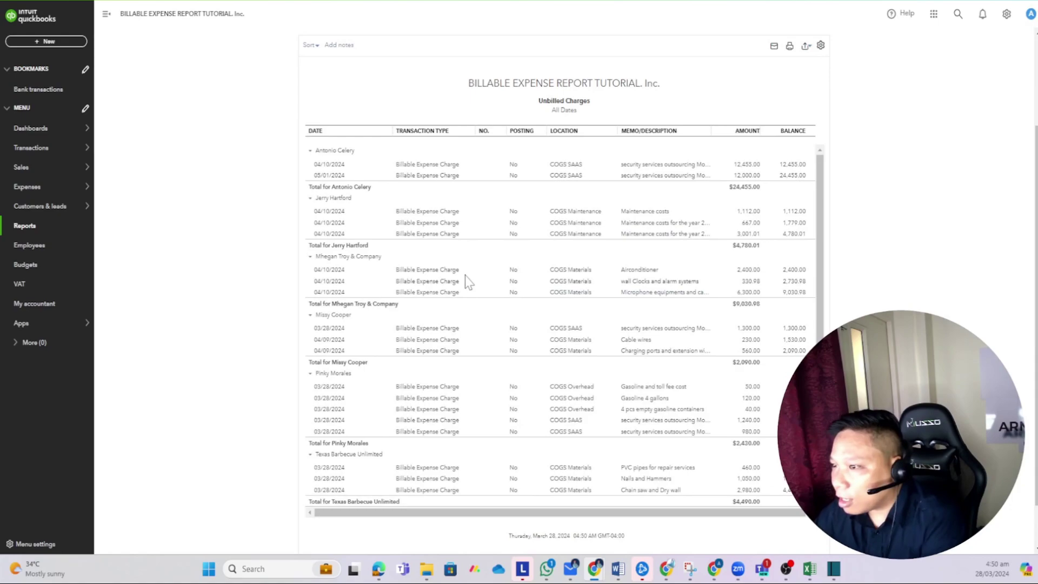
- Examine the details of the first customer's April 10 billable expense charge from the Unbilled Charges report
{"action": "scroll", "coordinate": [452, 287], "scroll_direction": "up", "scroll_amount": 3}
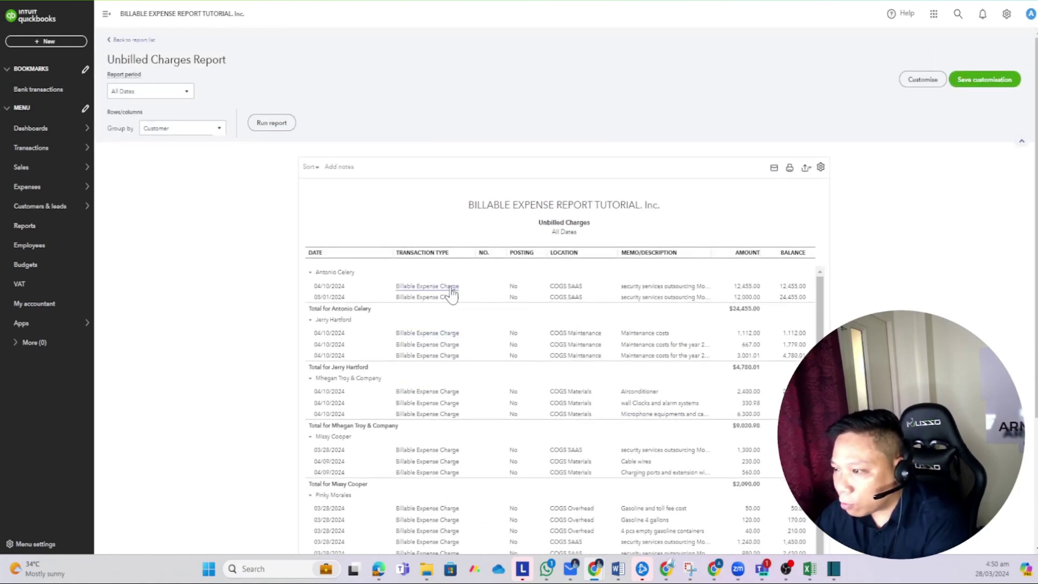
{"action": "left_click", "coordinate": [493, 298]}
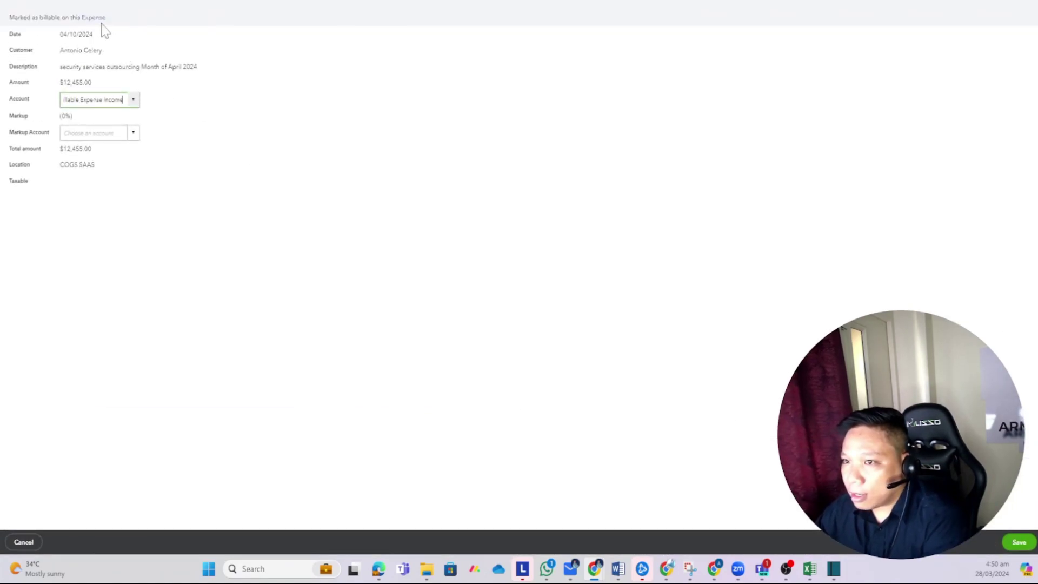
{"action": "left_click", "coordinate": [103, 25]}
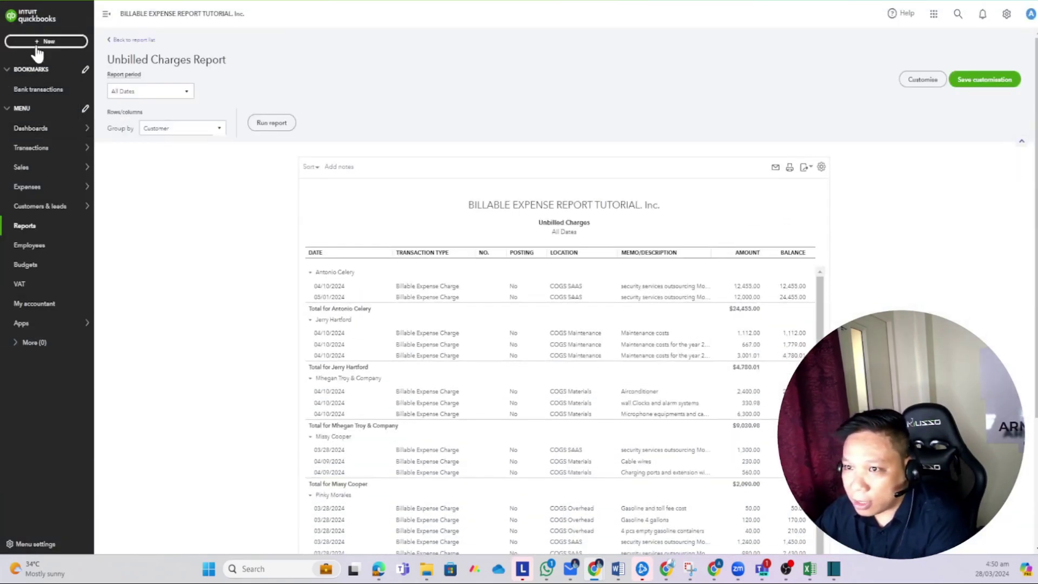
- Start a new invoice for the first customer listed in the Unbilled Charges report
{"action": "left_click", "coordinate": [42, 40]}
{"action": "left_click", "coordinate": [38, 97]}
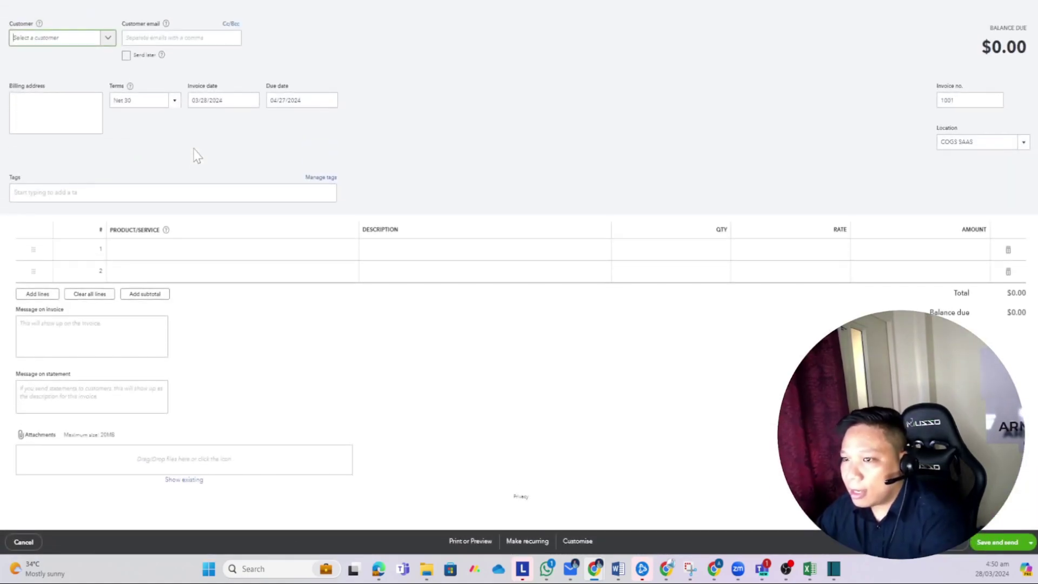
{"action": "left_click", "coordinate": [170, 82]}
{"action": "left_click", "coordinate": [108, 37]}
{"action": "left_click", "coordinate": [60, 81]}
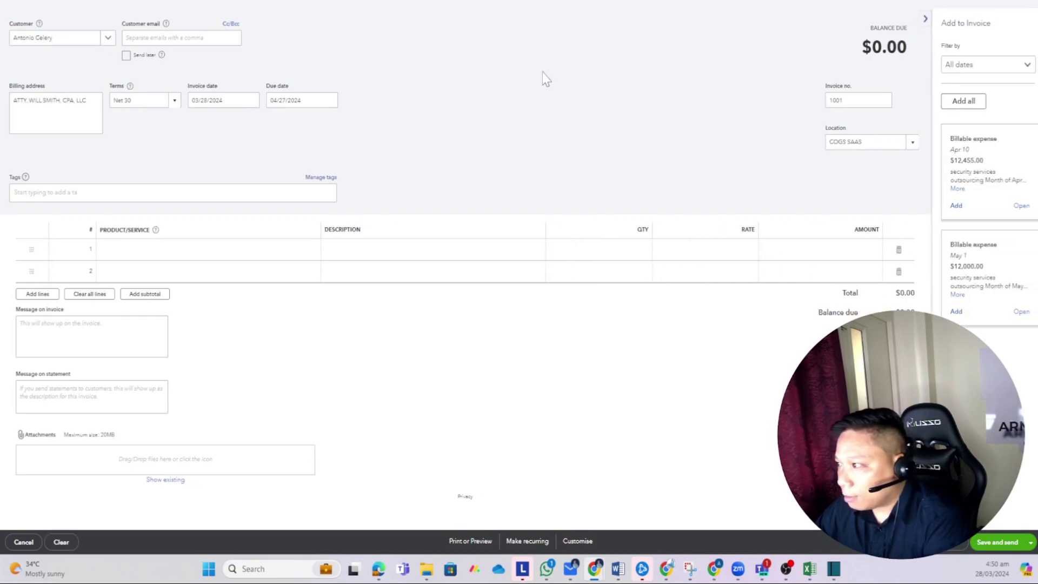
- Add the April 10 and May 1 billable expenses to the invoice, then save and close it
{"action": "left_click", "coordinate": [953, 206]}
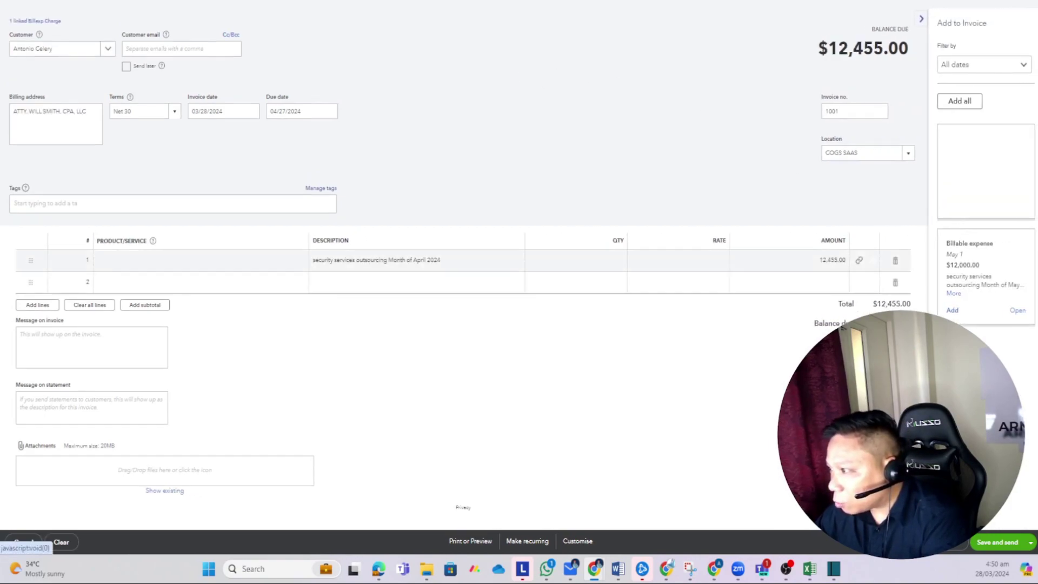
{"action": "left_click", "coordinate": [952, 236]}
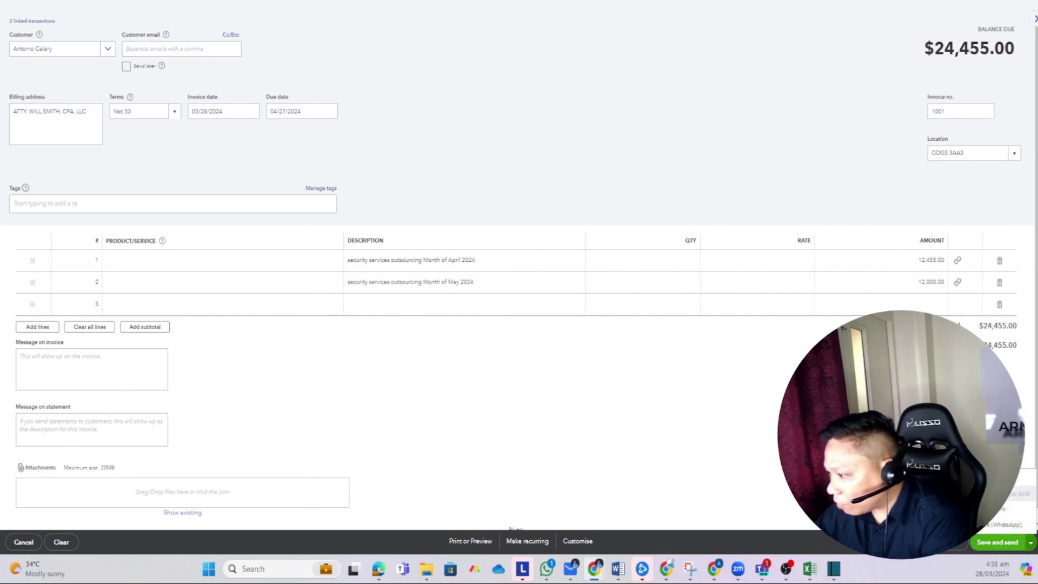
{"action": "left_click", "coordinate": [1006, 493]}
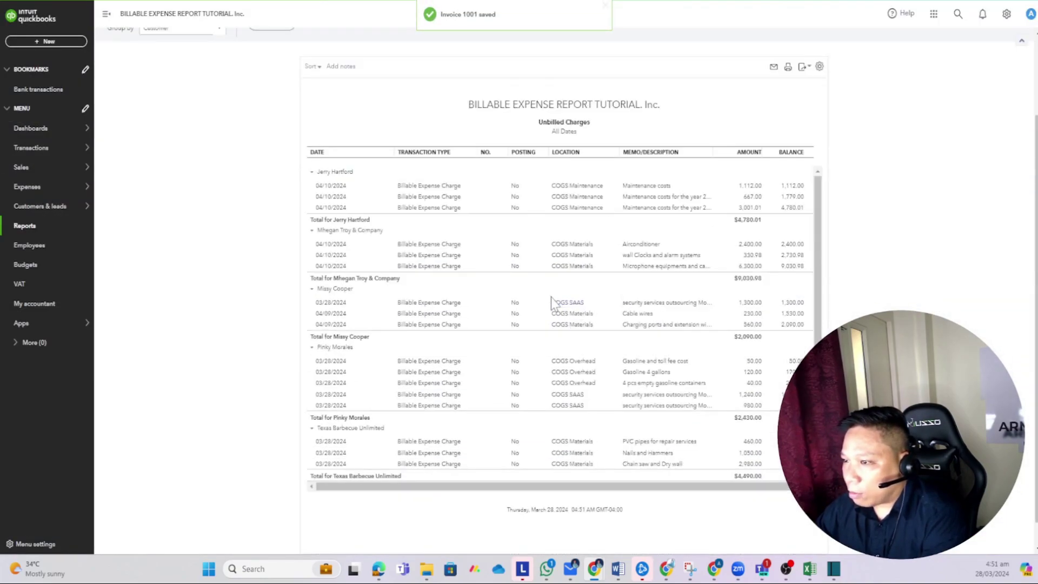
{"action": "scroll", "coordinate": [617, 300], "scroll_direction": "up", "scroll_amount": 2}
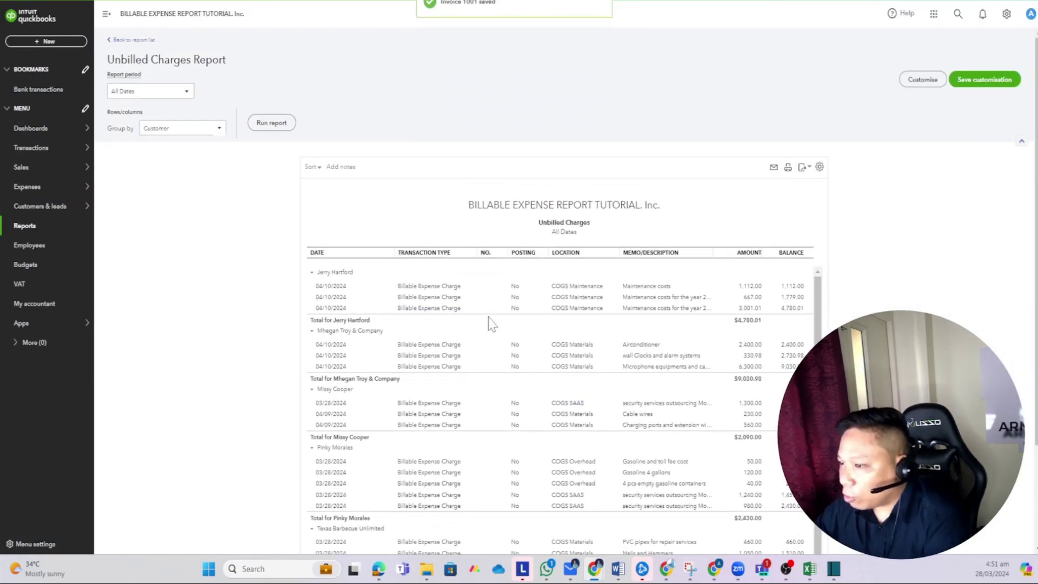
- Review the Unbilled Charges report after invoicing, return to the Transaction List by Date report and check the invoiced charges' Invoice Date
{"action": "scroll", "coordinate": [555, 298], "scroll_direction": "down", "scroll_amount": 3}
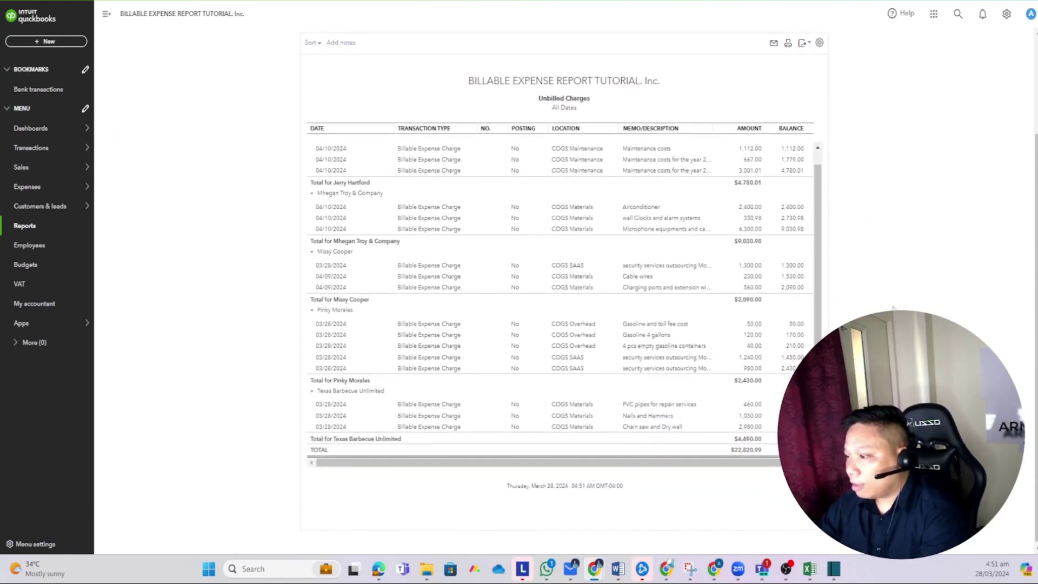
{"action": "scroll", "coordinate": [695, 289], "scroll_direction": "up", "scroll_amount": 1}
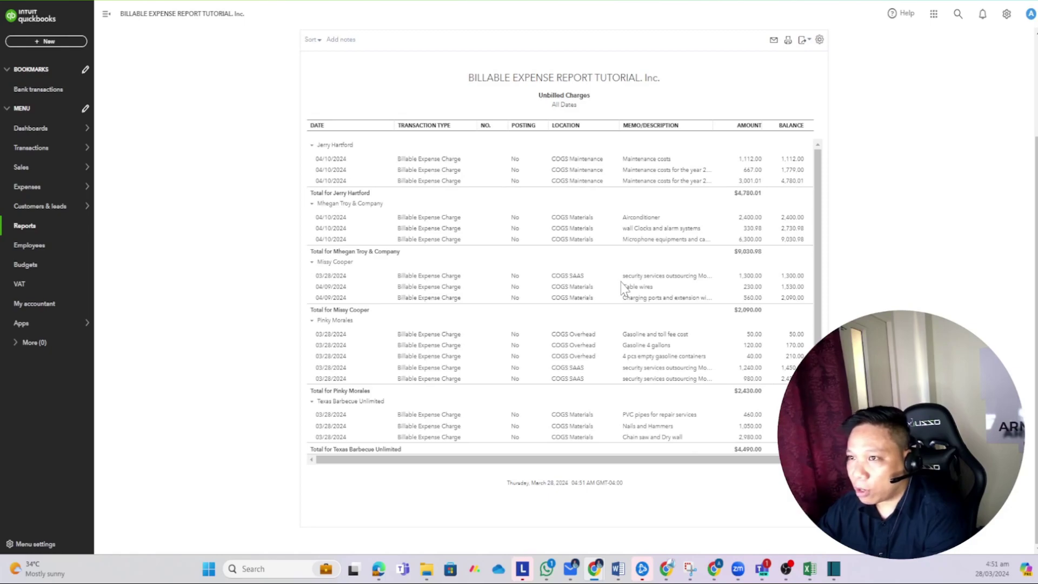
{"action": "key", "text": "alt+Left"}
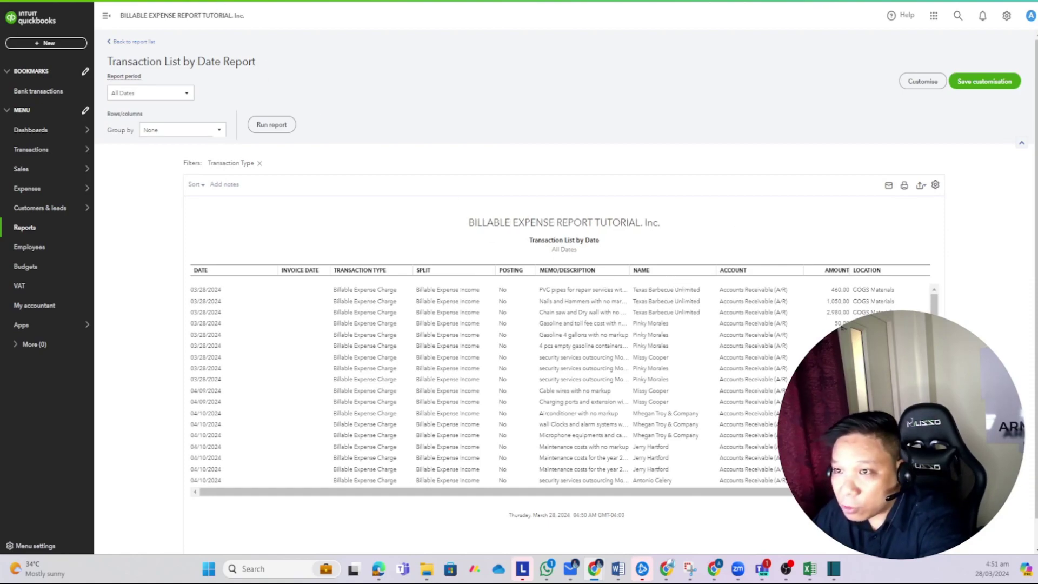
{"action": "left_click", "coordinate": [479, 323]}
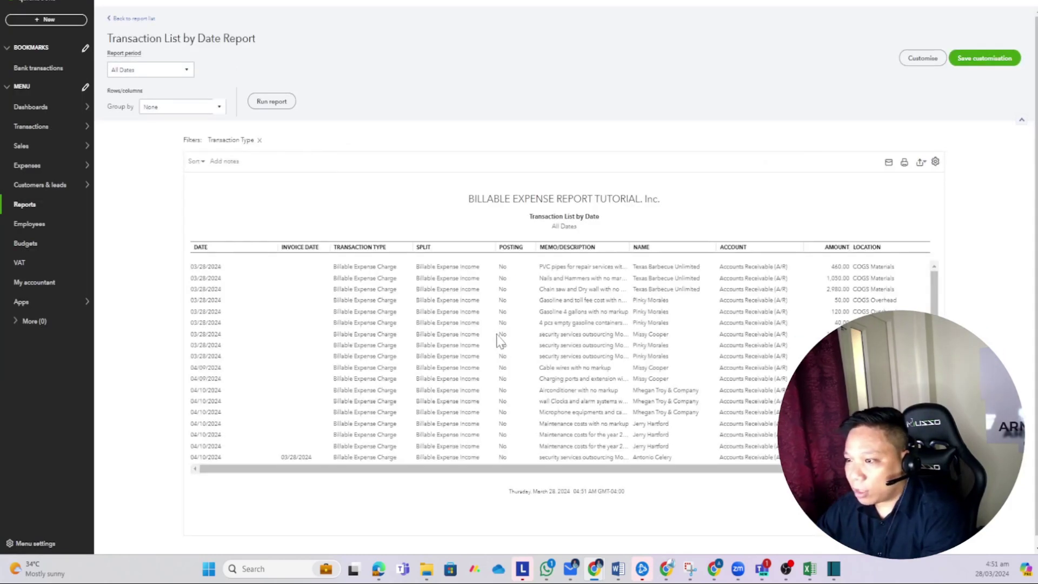
{"action": "scroll", "coordinate": [253, 457], "scroll_direction": "down", "scroll_amount": 1}
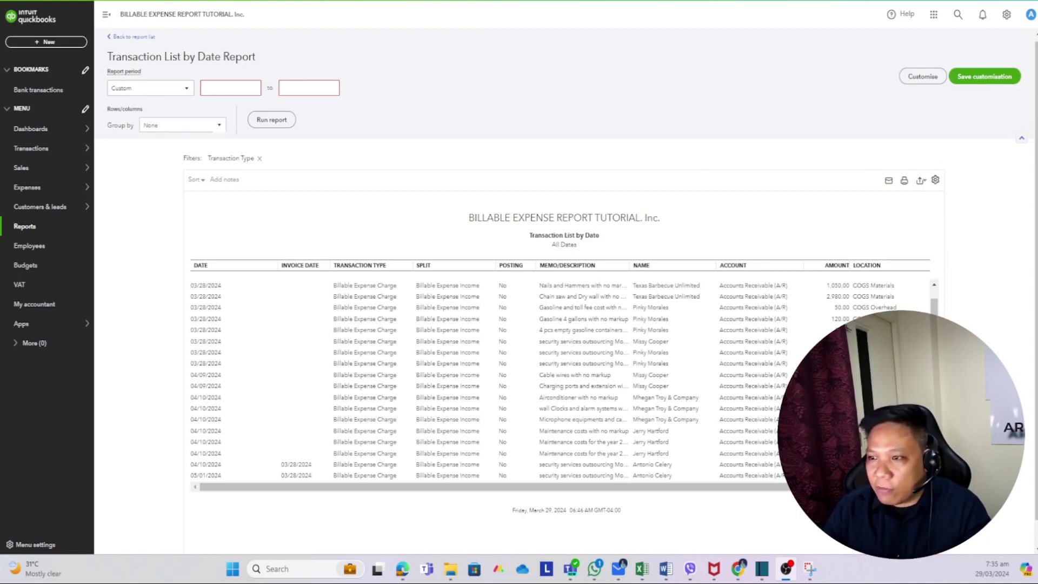
- Try the All Dates and Custom report periods on the Transaction List by Date report
{"action": "left_click", "coordinate": [186, 91]}
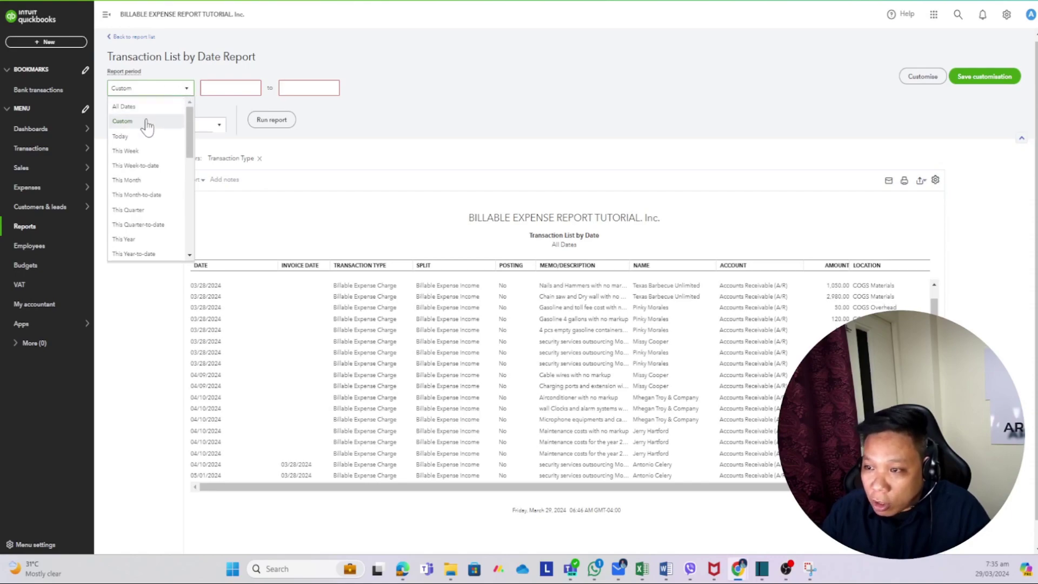
{"action": "left_click", "coordinate": [145, 122]}
{"action": "left_click", "coordinate": [184, 91]}
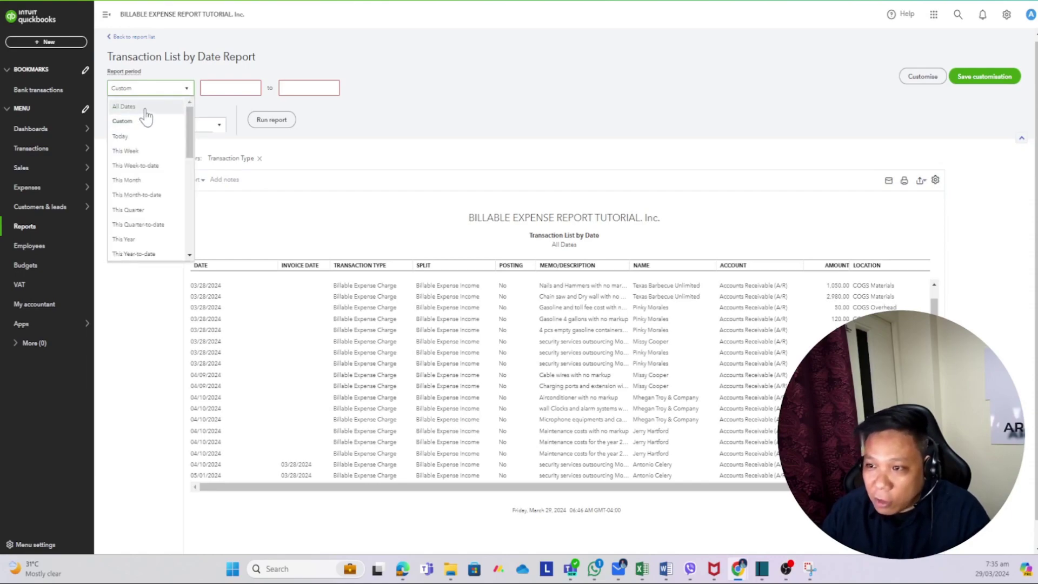
{"action": "left_click", "coordinate": [145, 109]}
{"action": "left_click", "coordinate": [186, 89]}
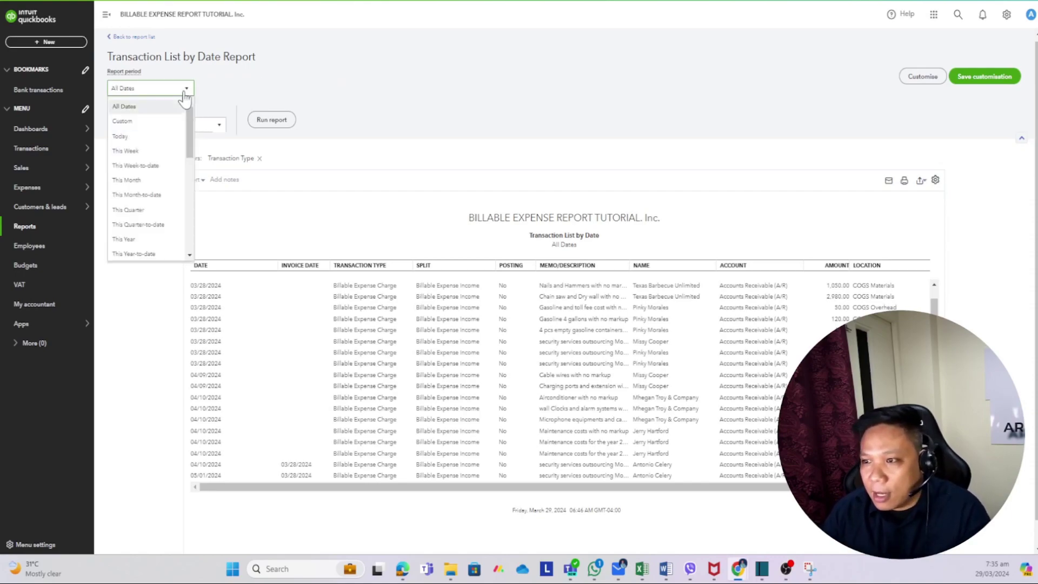
{"action": "left_click", "coordinate": [147, 120]}
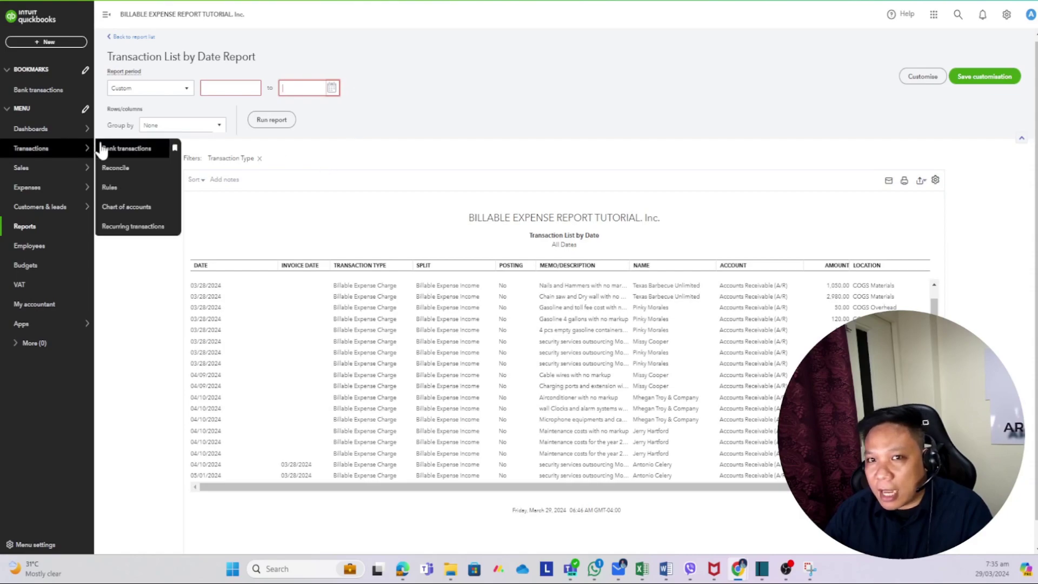
- Customise the report with a Name filter limited to the customer who was invoiced
{"action": "left_click", "coordinate": [922, 78]}
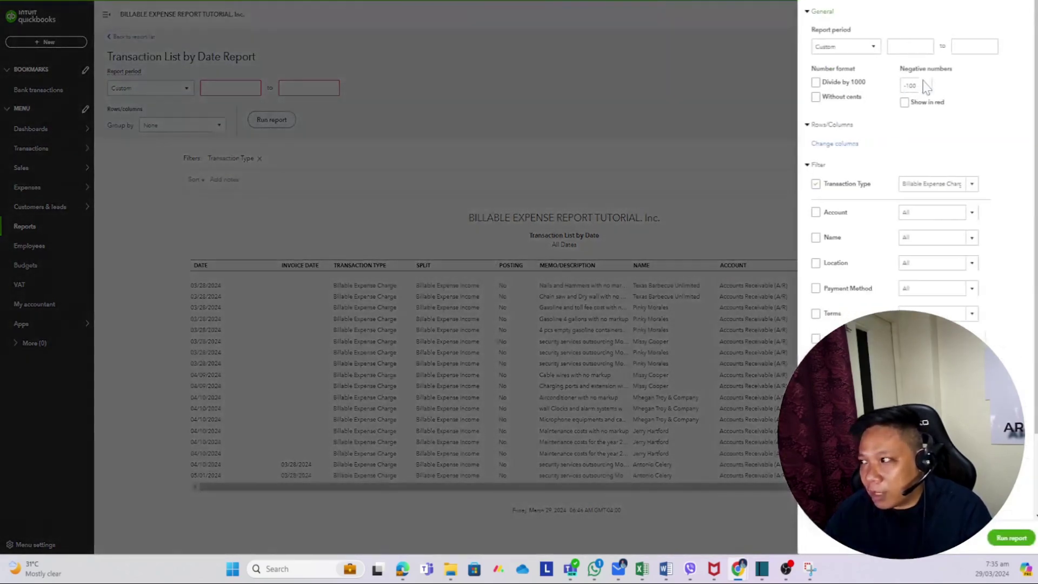
{"action": "left_click", "coordinate": [820, 165]}
{"action": "left_click", "coordinate": [820, 165]}
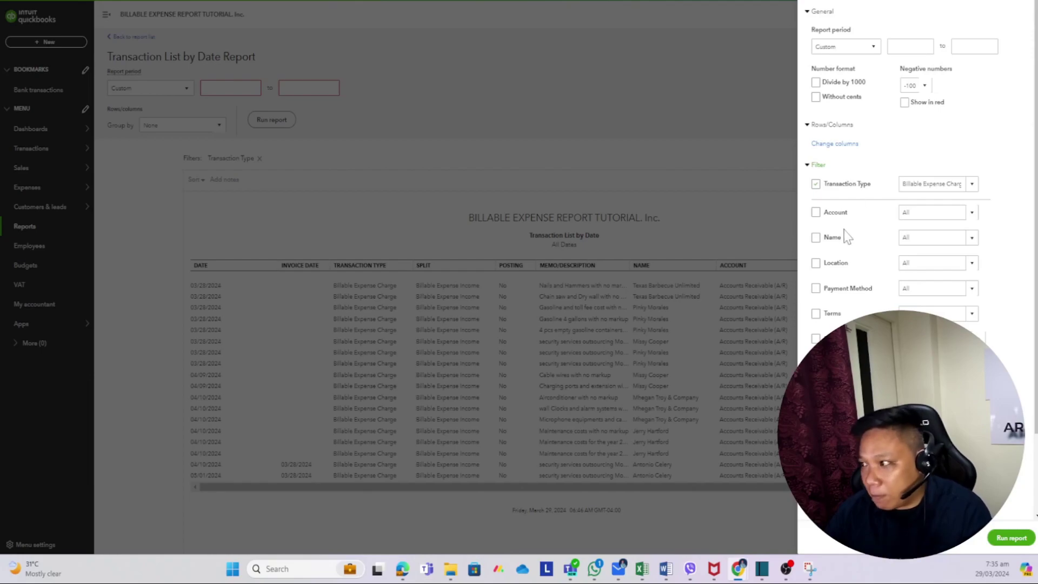
{"action": "left_click", "coordinate": [816, 239]}
{"action": "left_click", "coordinate": [972, 207]}
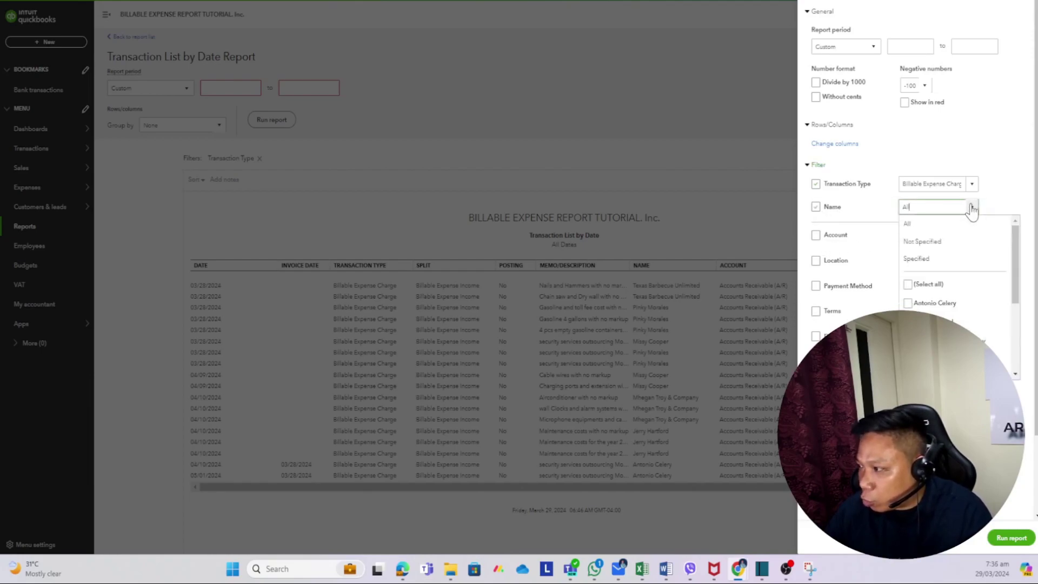
{"action": "scroll", "coordinate": [958, 301], "scroll_direction": "down", "scroll_amount": 3}
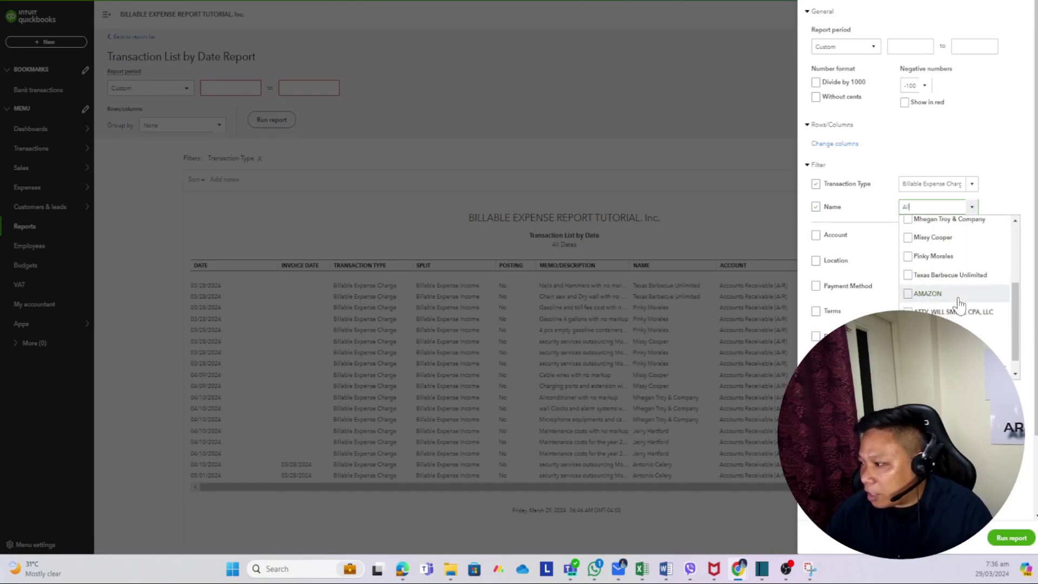
{"action": "scroll", "coordinate": [959, 300], "scroll_direction": "up", "scroll_amount": 3}
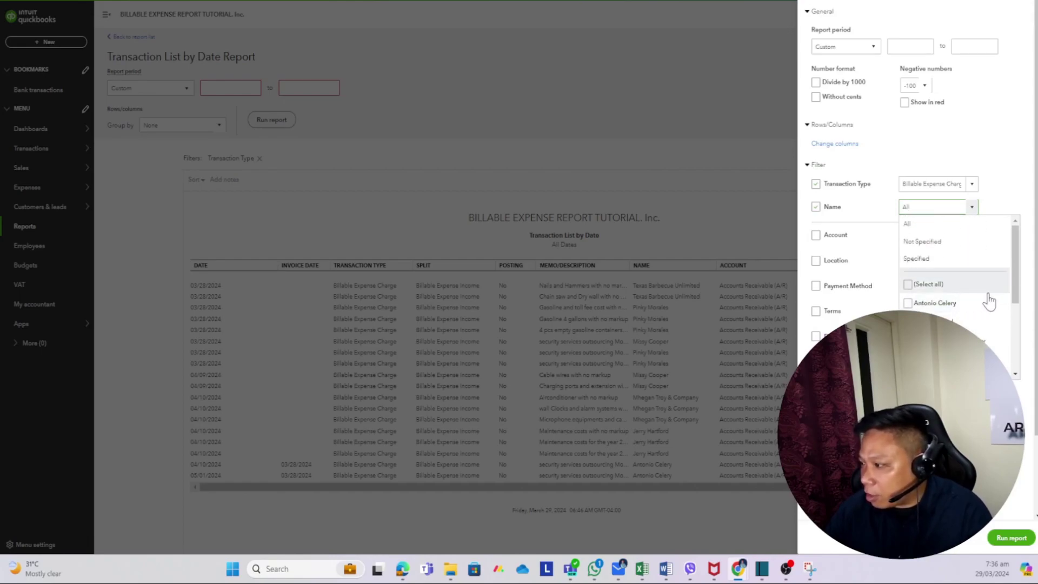
{"action": "left_click", "coordinate": [908, 304]}
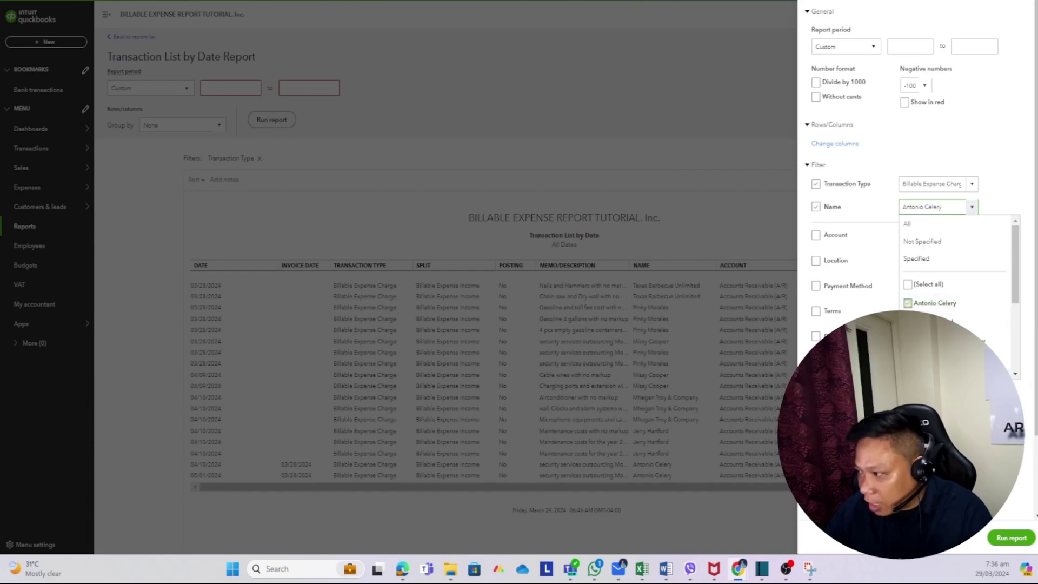
- Set the report period to All Dates in the customisation settings and run the filtered report
{"action": "left_click", "coordinate": [1009, 542]}
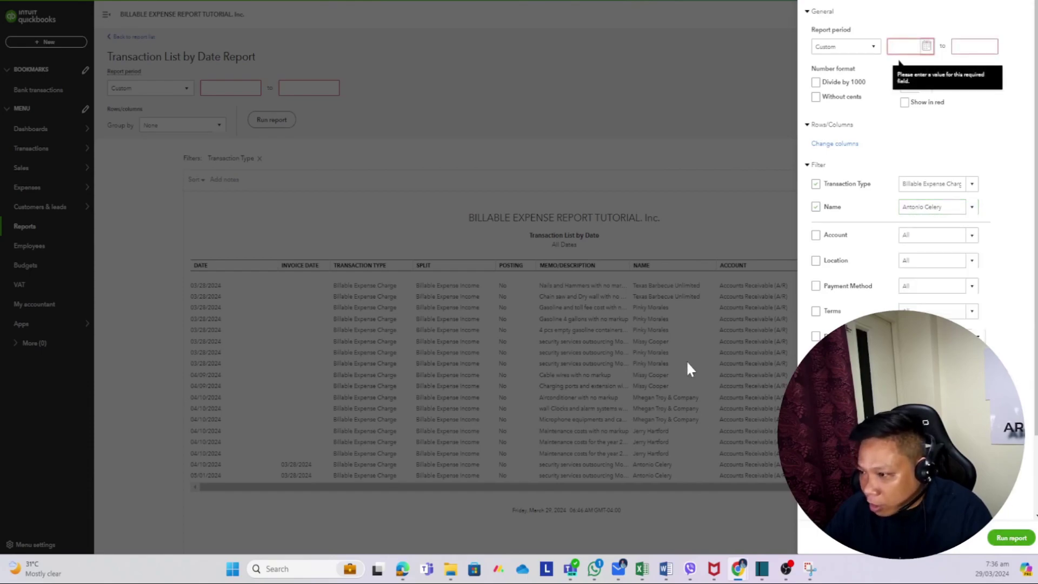
{"action": "left_click", "coordinate": [927, 47]}
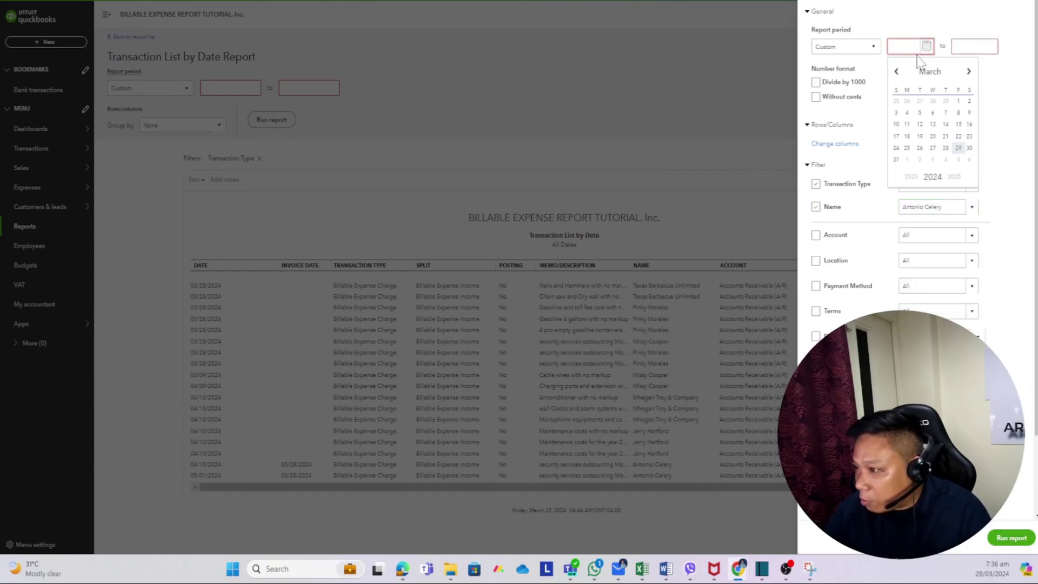
{"action": "left_click", "coordinate": [873, 49]}
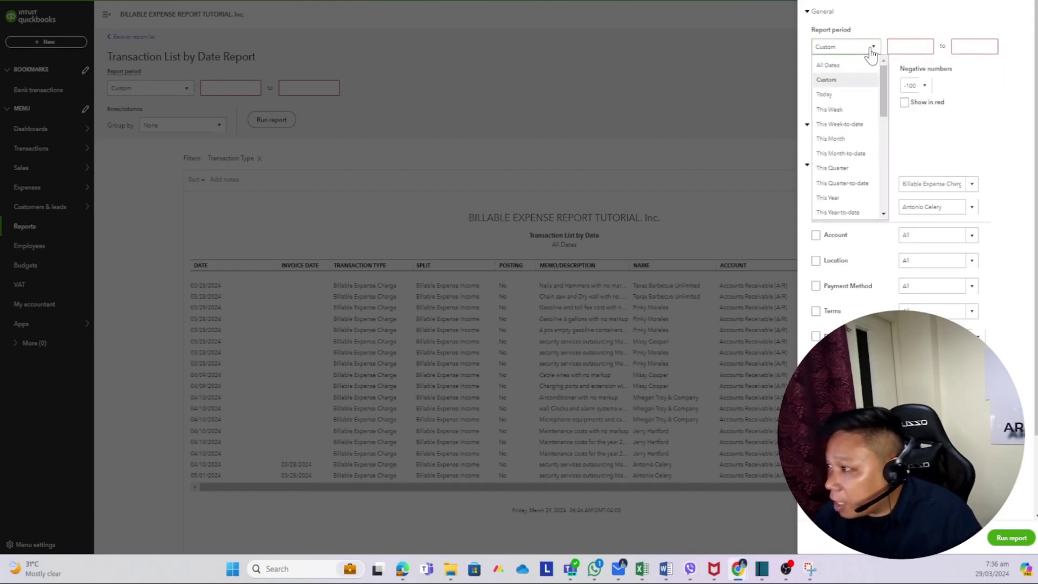
{"action": "left_click", "coordinate": [844, 64]}
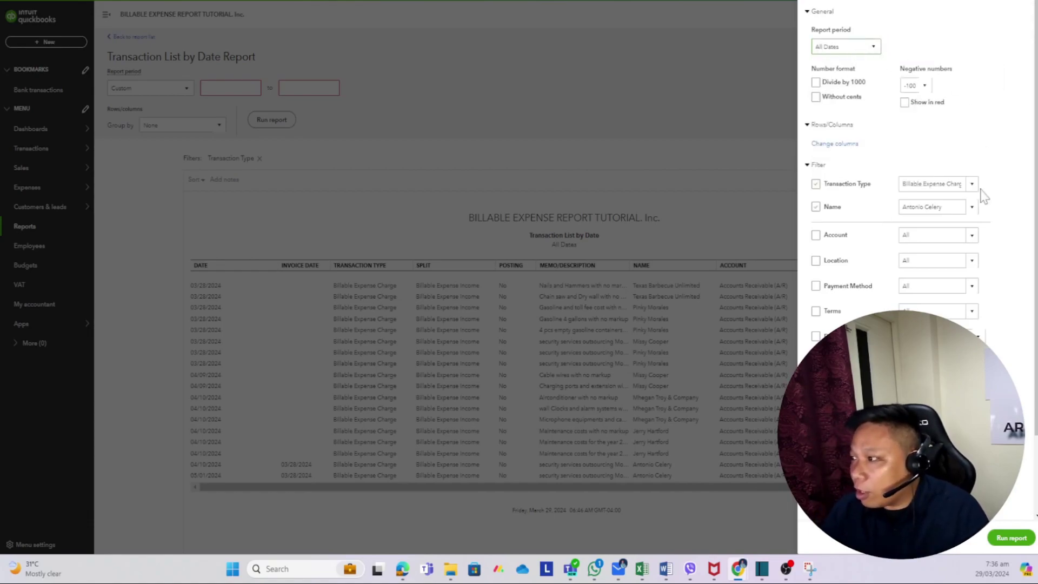
{"action": "left_click", "coordinate": [1007, 539]}
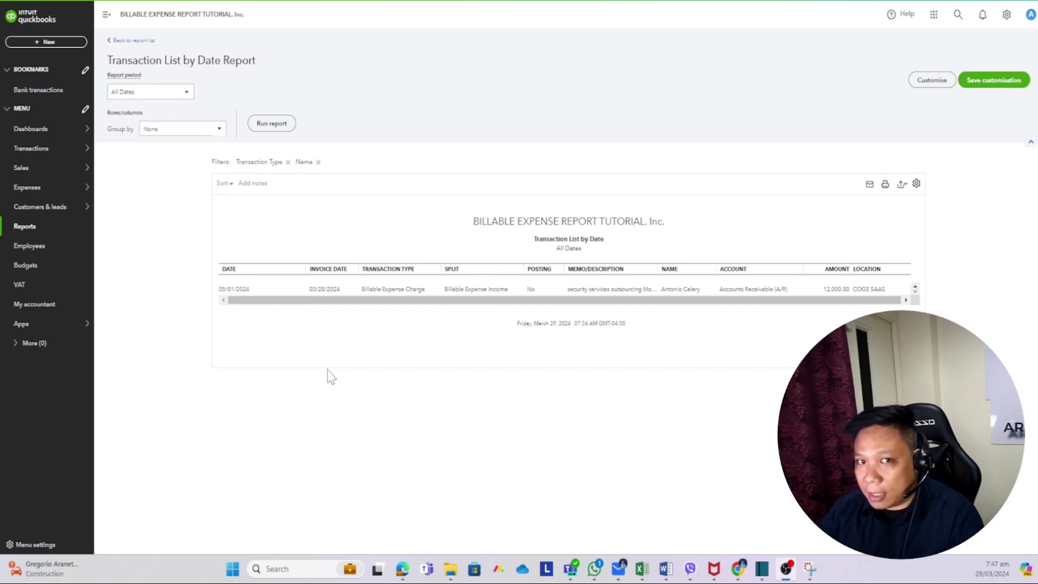
- Examine the filter options available in the report's customisation settings
{"action": "left_click", "coordinate": [930, 81]}
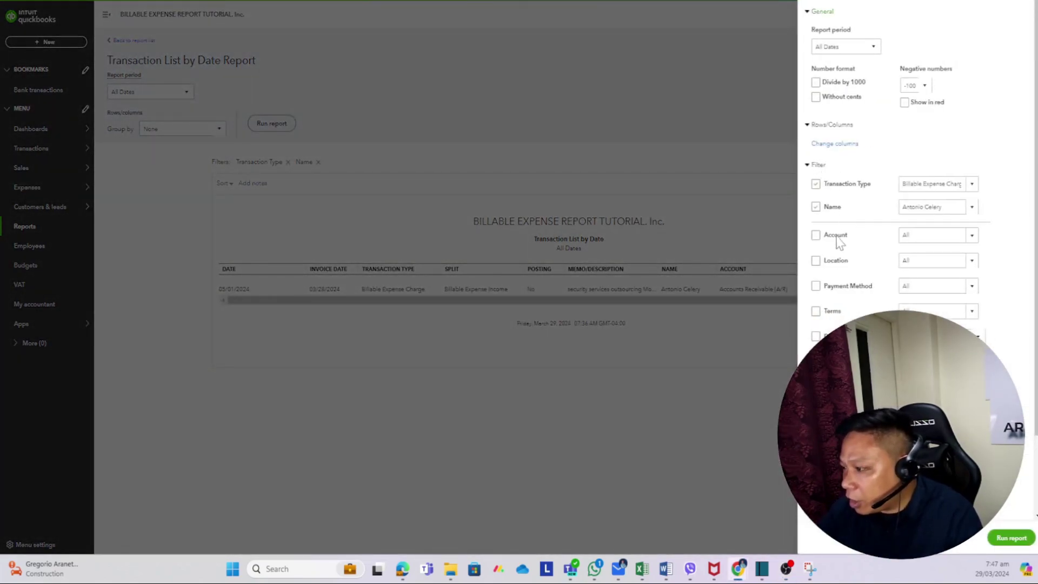
{"action": "scroll", "coordinate": [854, 270], "scroll_direction": "down", "scroll_amount": 2}
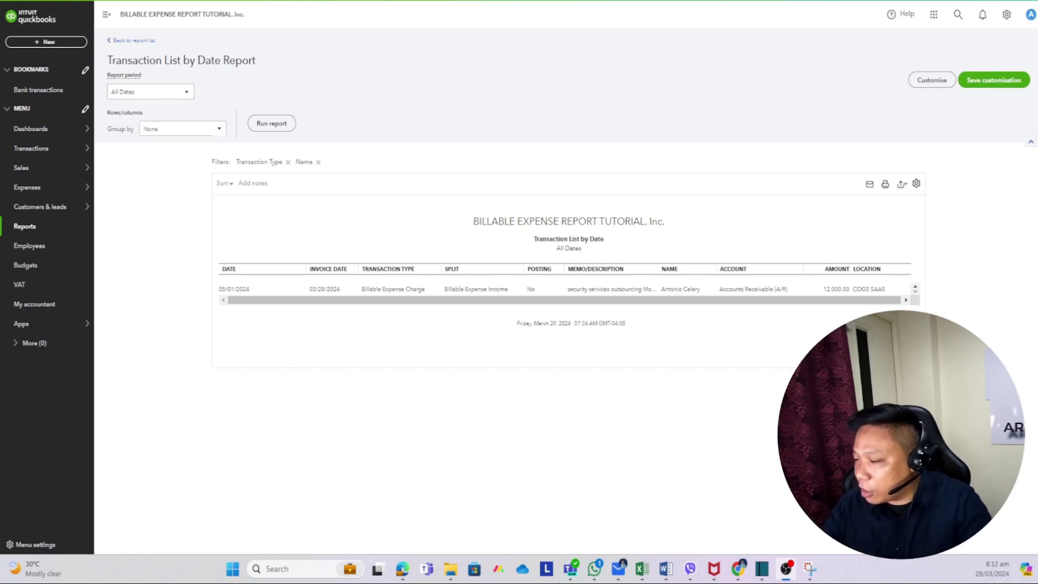
{"action": "left_click", "coordinate": [930, 81]}
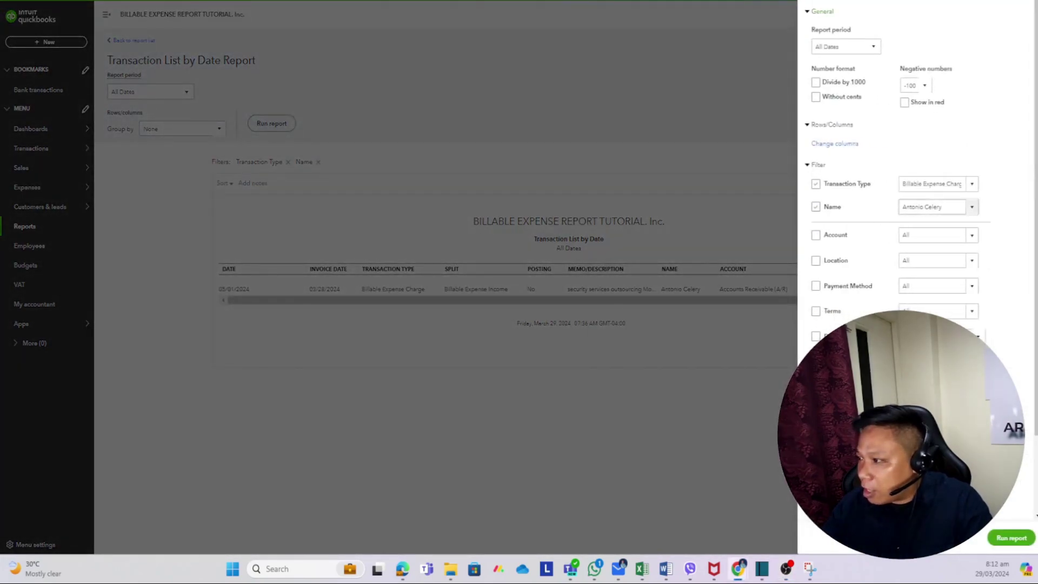
{"action": "scroll", "coordinate": [919, 216], "scroll_direction": "down", "scroll_amount": 2}
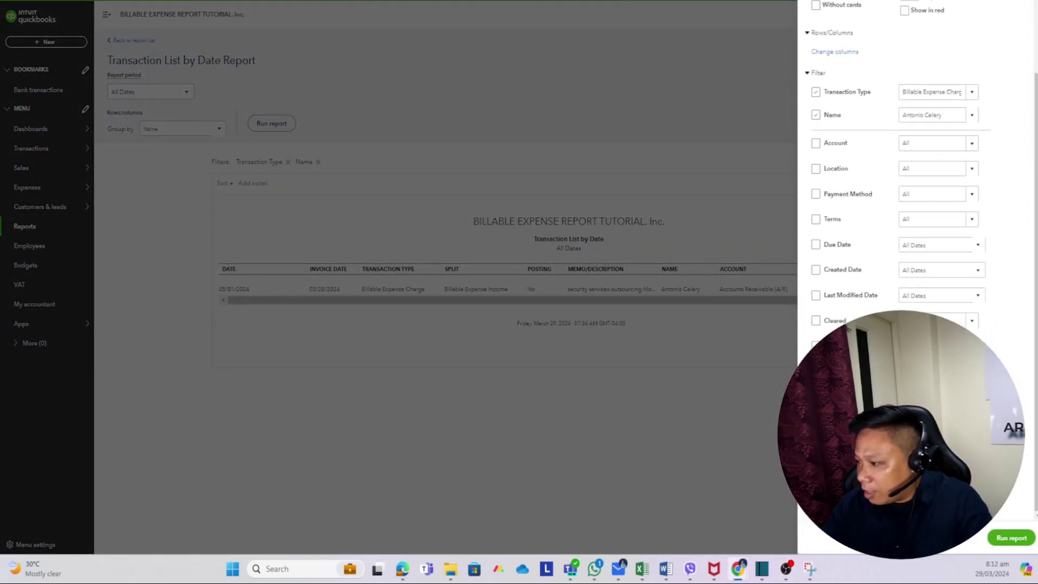
{"action": "scroll", "coordinate": [849, 329], "scroll_direction": "up", "scroll_amount": 2}
{"action": "left_click", "coordinate": [819, 165]}
{"action": "left_click", "coordinate": [839, 169]}
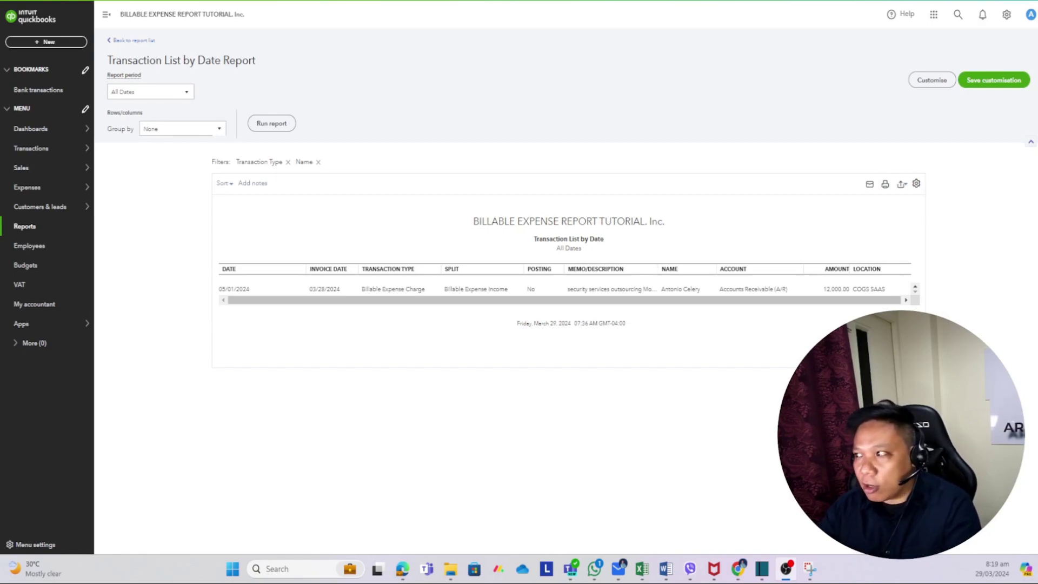
{"action": "left_click", "coordinate": [921, 90]}
{"action": "left_click", "coordinate": [921, 90]}
{"action": "scroll", "coordinate": [914, 270], "scroll_direction": "down", "scroll_amount": 3}
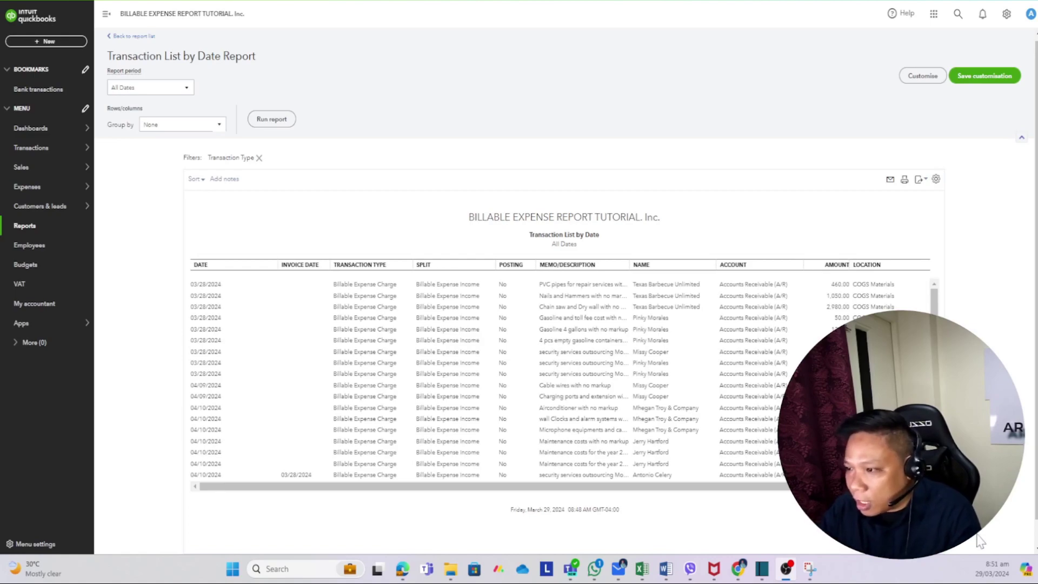
- Open the PVC pipes expense from the report, examine its category details and Location options, and leave without saving
{"action": "left_click", "coordinate": [459, 288]}
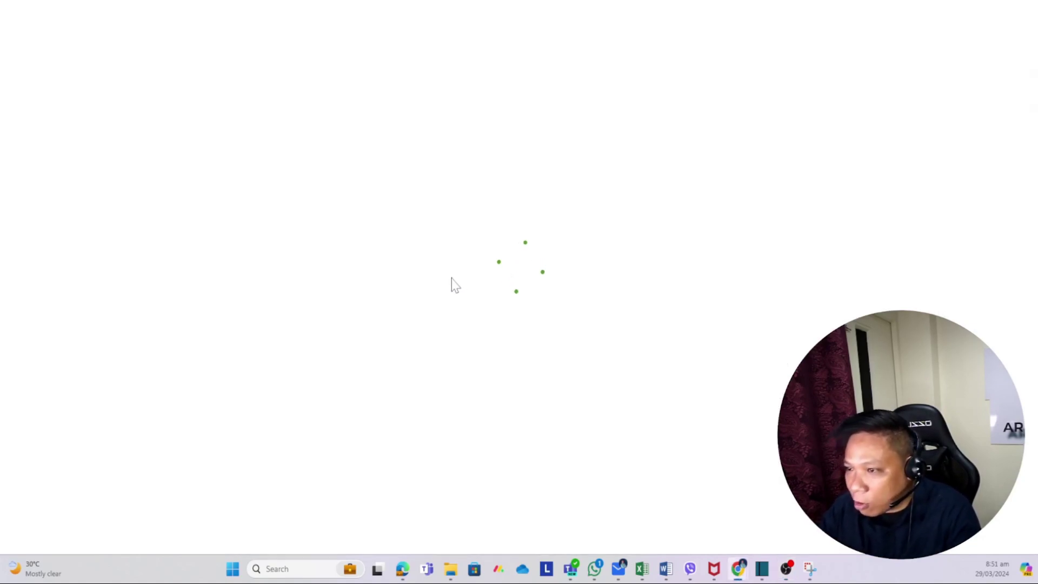
{"action": "left_click", "coordinate": [93, 18]}
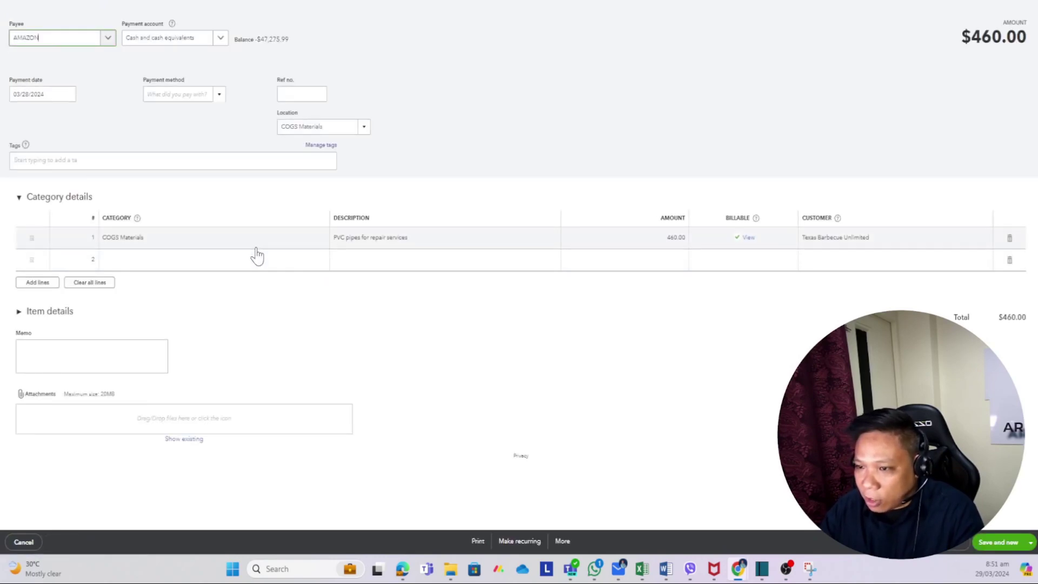
{"action": "left_click", "coordinate": [318, 246]}
{"action": "left_click", "coordinate": [322, 242]}
{"action": "left_click", "coordinate": [290, 203]}
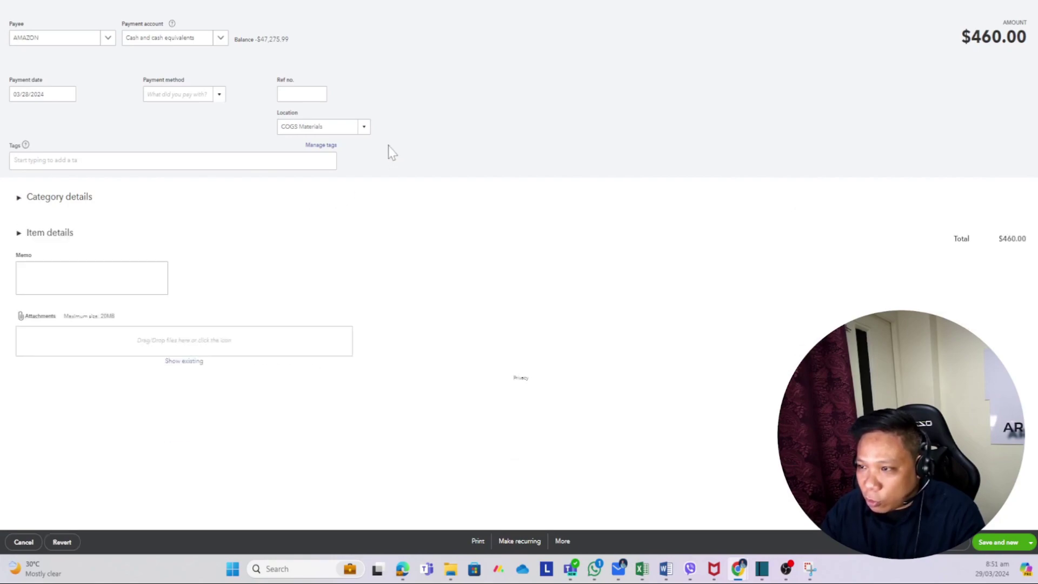
{"action": "left_click", "coordinate": [59, 198]}
{"action": "left_click", "coordinate": [364, 128]}
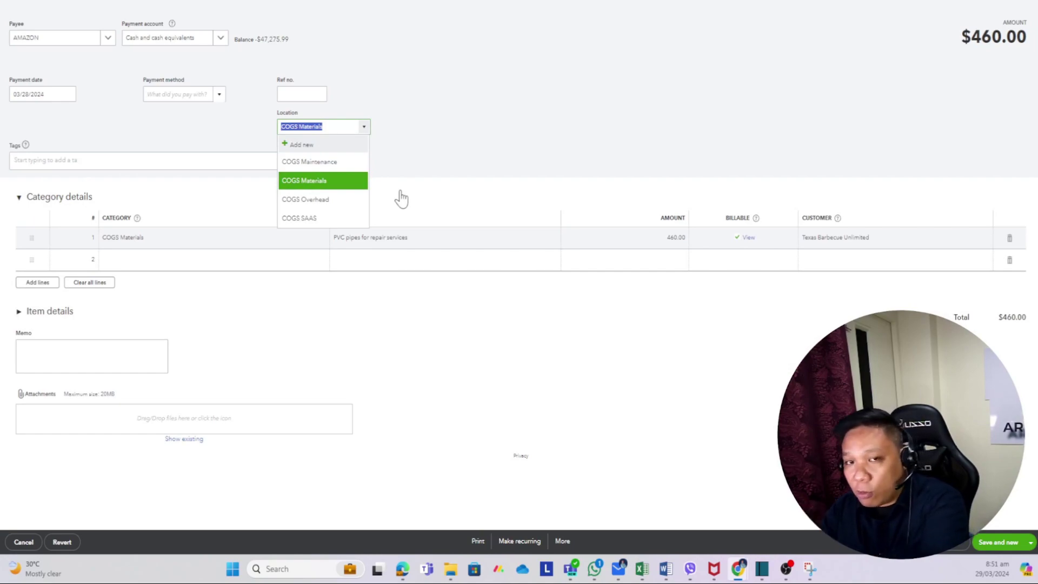
{"action": "left_click", "coordinate": [1029, 10]}
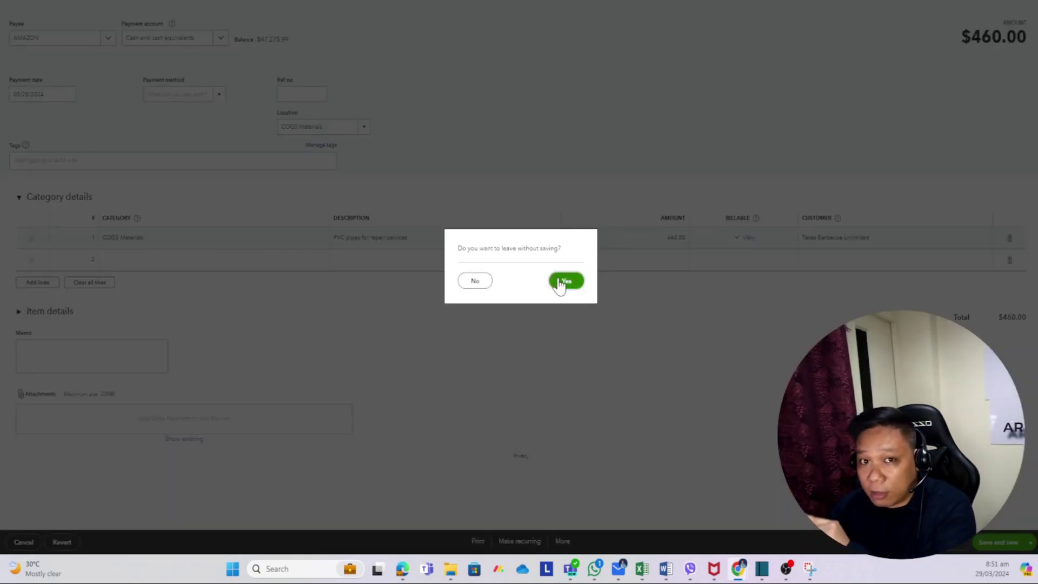
{"action": "left_click", "coordinate": [565, 281]}
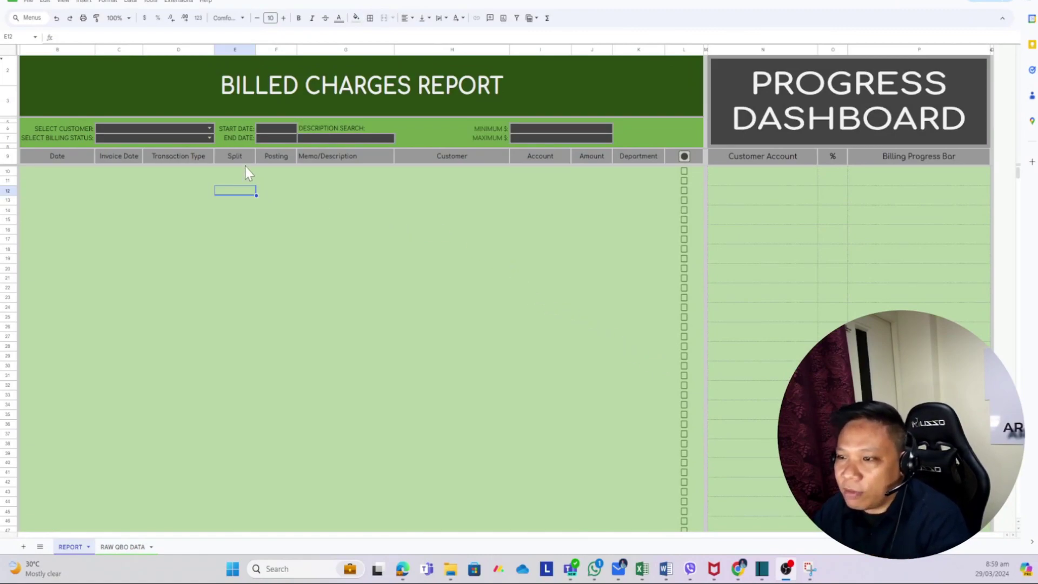
- Switch to the Billed Charges Report spreadsheet in Google Sheets and examine its end date, description search, customer and billing status filter cells
{"action": "left_click", "coordinate": [274, 138]}
{"action": "left_click", "coordinate": [324, 140]}
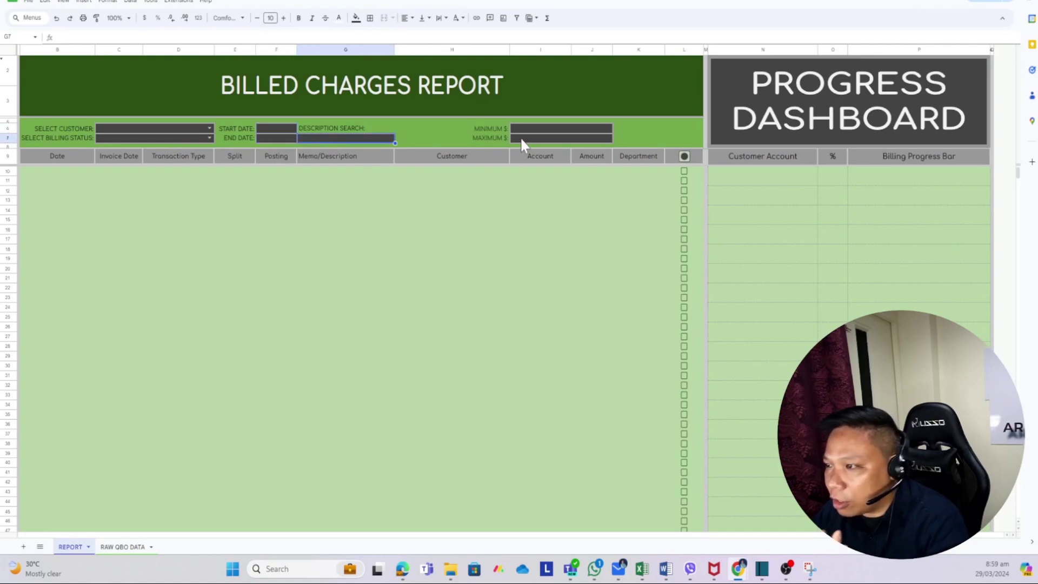
{"action": "left_click", "coordinate": [126, 130]}
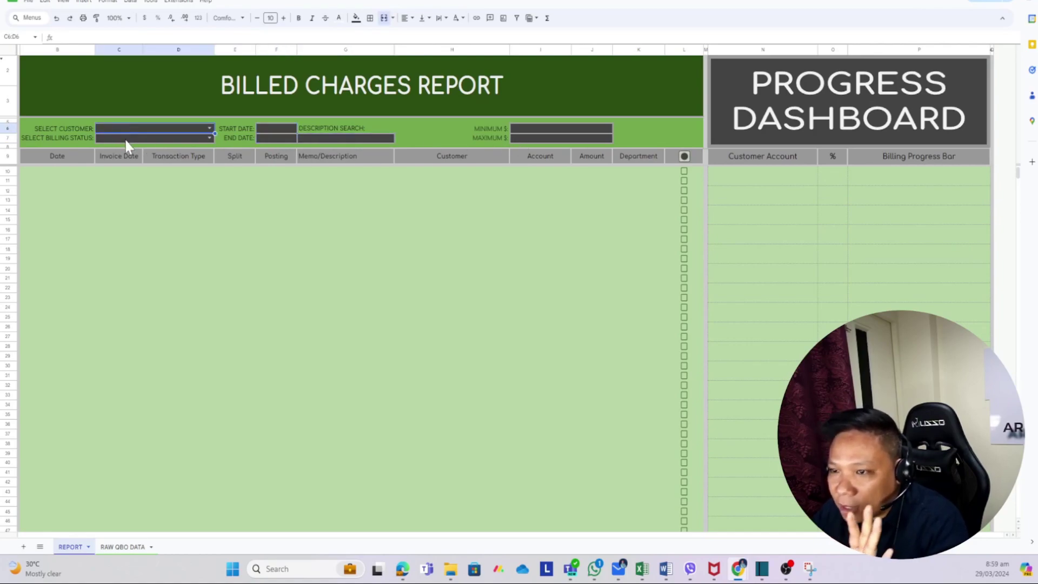
{"action": "left_click", "coordinate": [124, 137]}
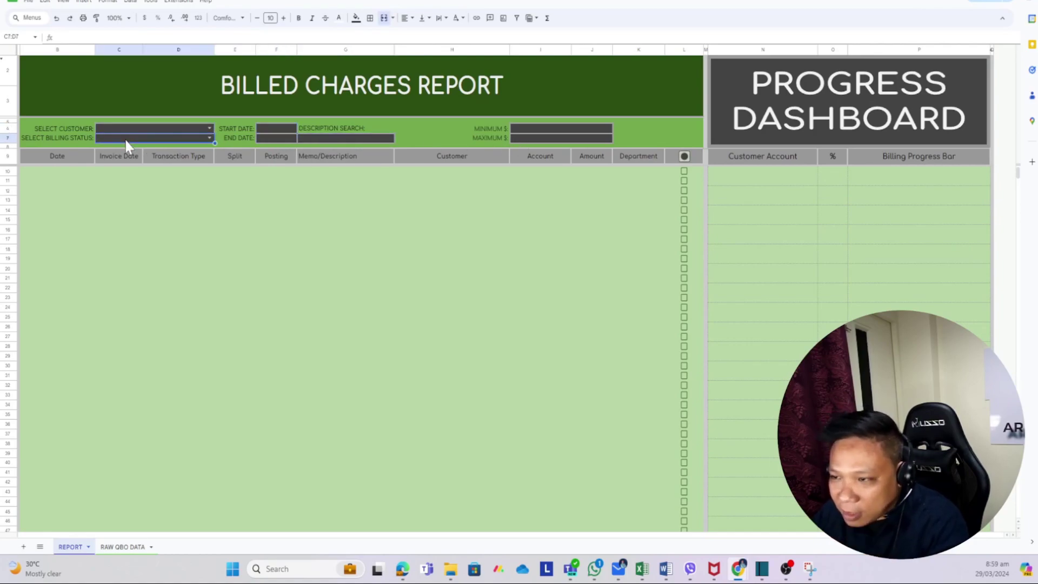
- Examine the end date, description search, minimum amount and maximum amount filter cells of the Billed Charges Report
{"action": "left_click", "coordinate": [276, 137]}
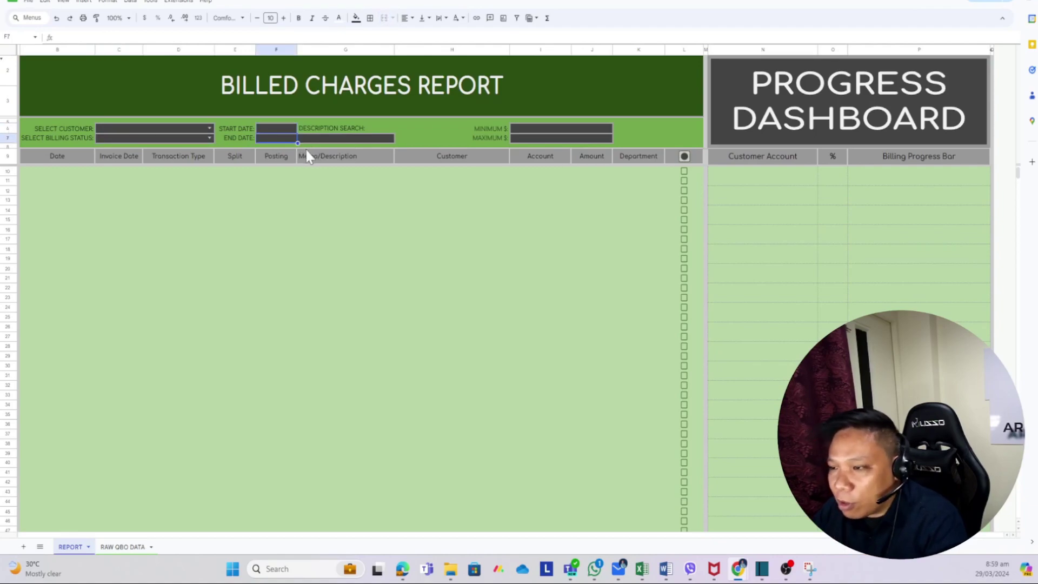
{"action": "left_click", "coordinate": [324, 139]}
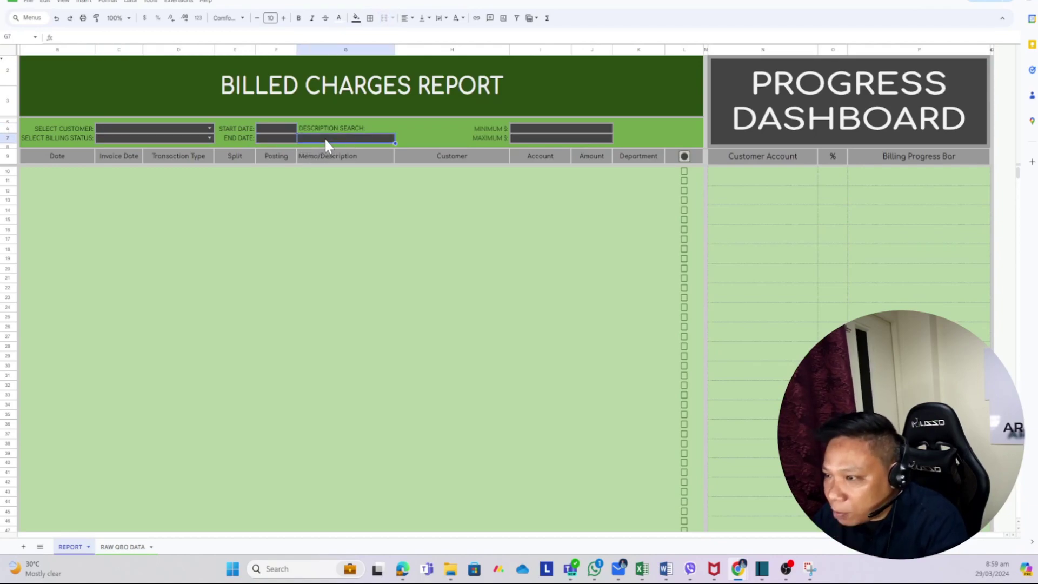
{"action": "left_click", "coordinate": [533, 130]}
{"action": "left_click", "coordinate": [533, 138]}
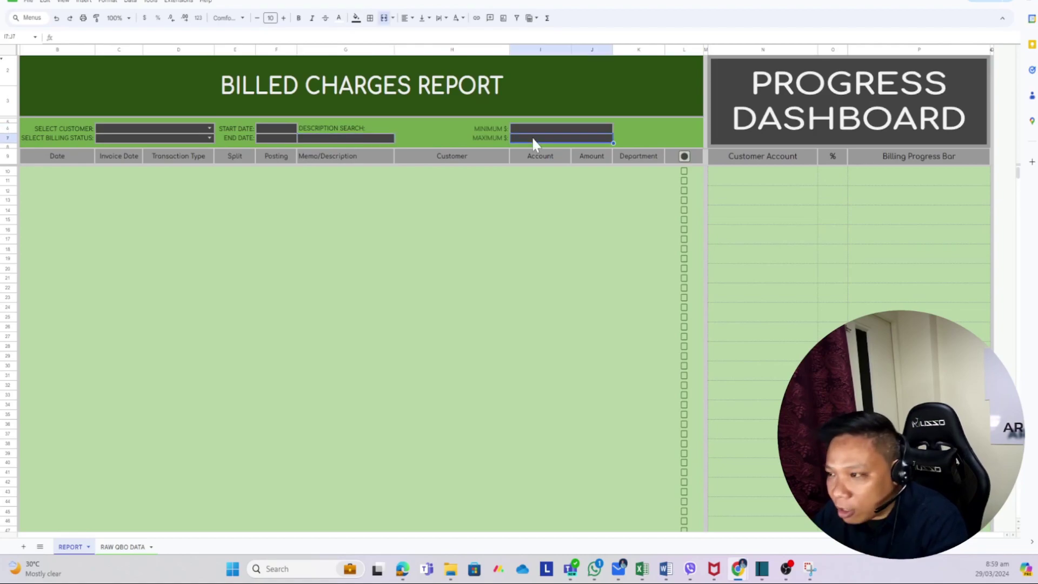
{"action": "left_click", "coordinate": [537, 130]}
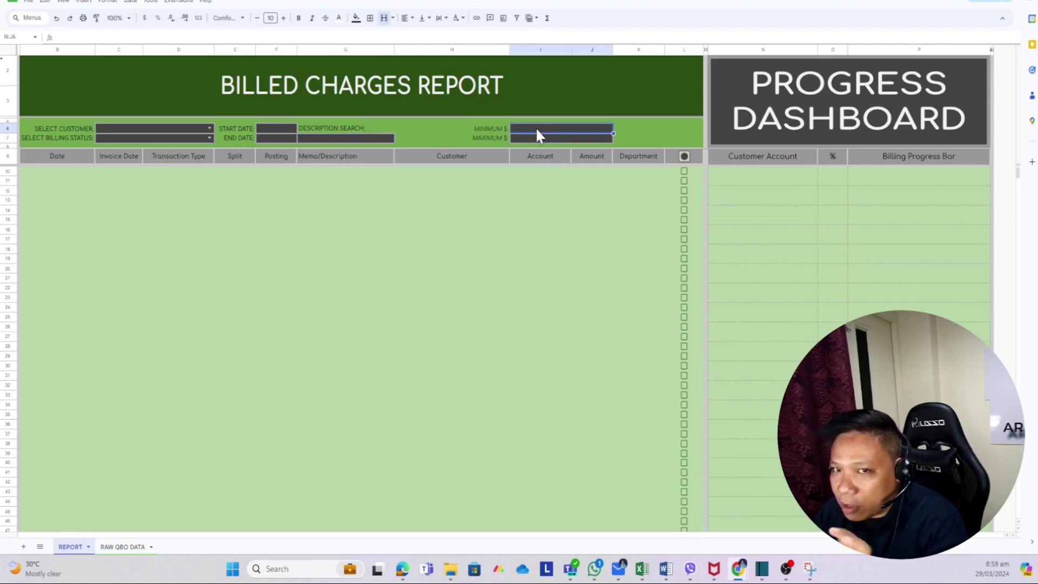
{"action": "left_click", "coordinate": [541, 139]}
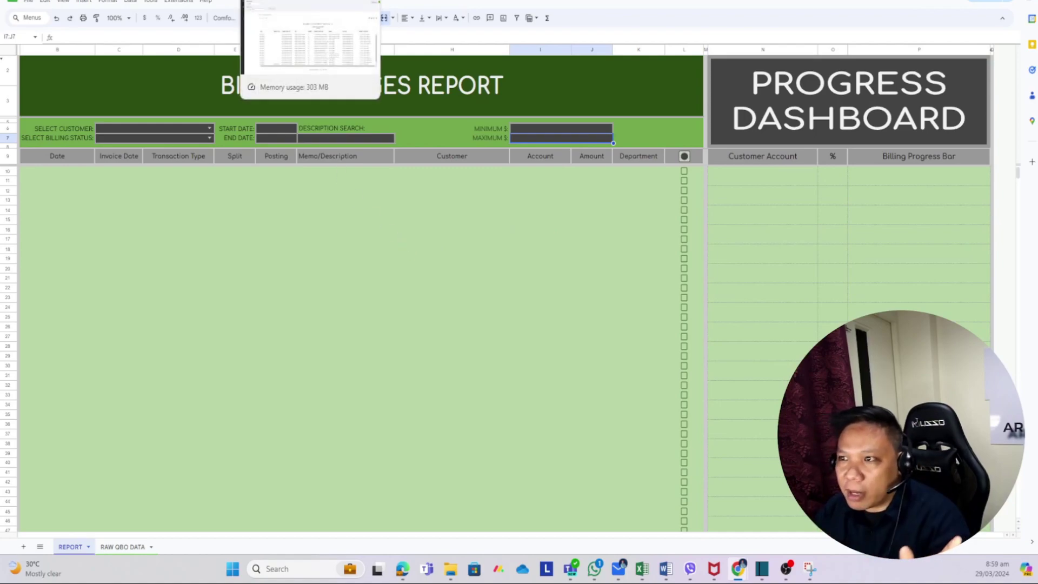
- Examine the QuickBooks transaction report and the RAW QBO DATA sheet that holds its data, and return to the REPORT sheet
{"action": "left_click", "coordinate": [303, 1]}
{"action": "key", "text": "ctrl+Tab"}
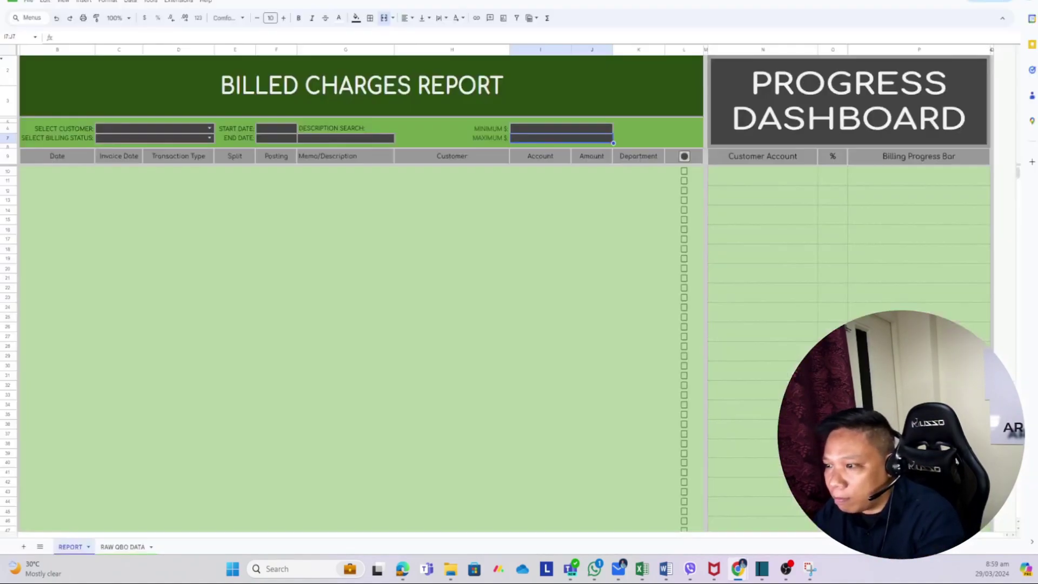
{"action": "key", "text": "ctrl+shift+Tab"}
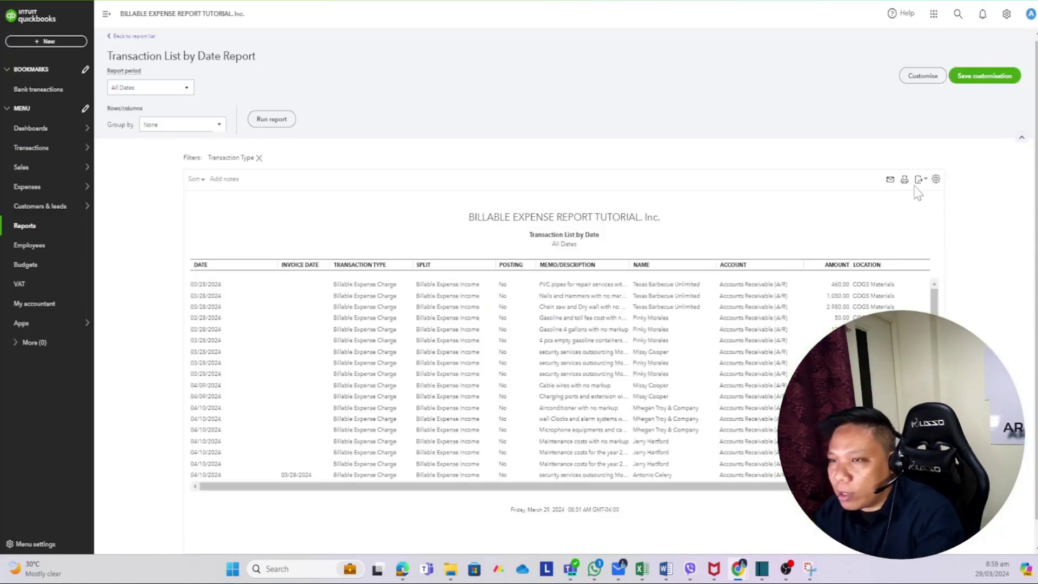
{"action": "key", "text": "ctrl+Tab"}
{"action": "left_click", "coordinate": [124, 547]}
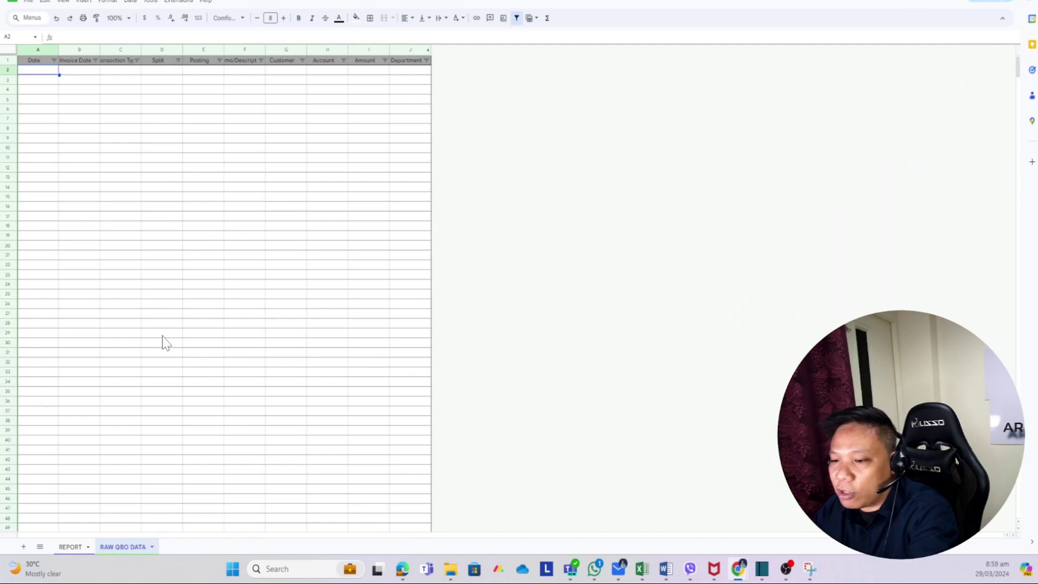
{"action": "left_click", "coordinate": [70, 546]}
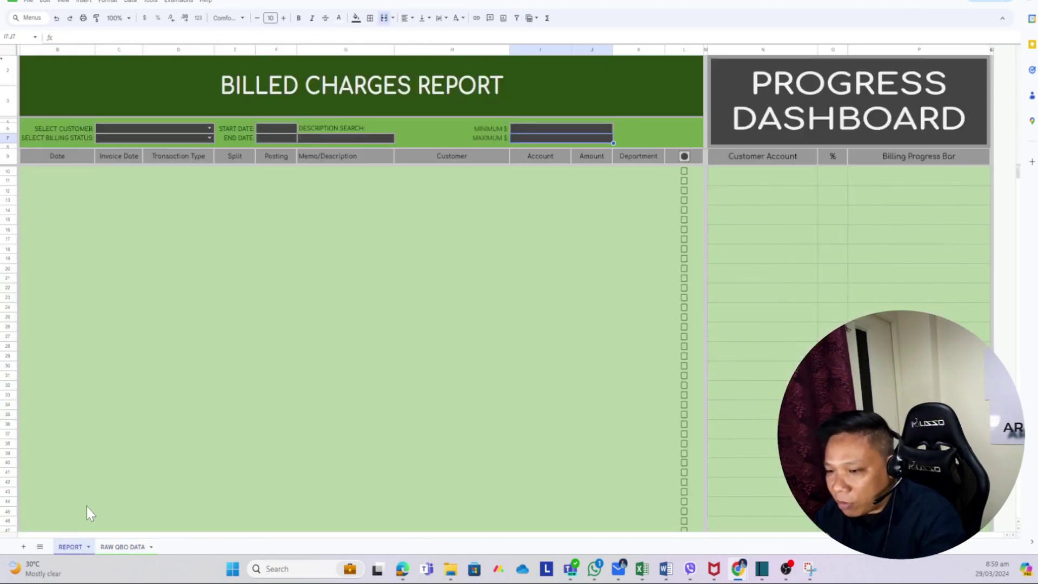
- Switch to QuickBooks and export the Transaction List by Date report for All Dates to Excel
{"action": "key", "text": "ctrl+Tab"}
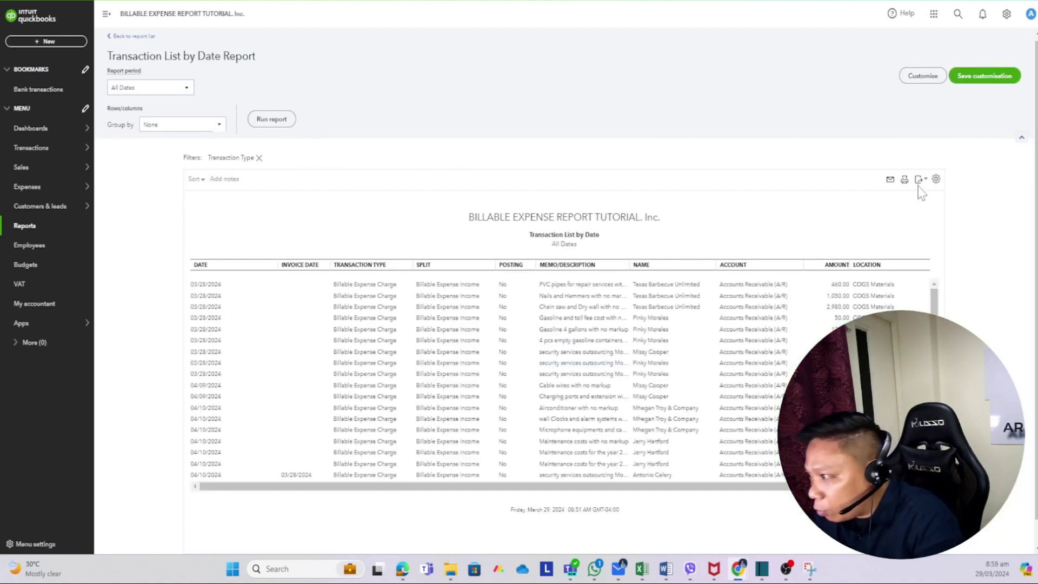
{"action": "scroll", "coordinate": [502, 282], "scroll_direction": "down", "scroll_amount": 1}
{"action": "scroll", "coordinate": [506, 292], "scroll_direction": "up", "scroll_amount": 1}
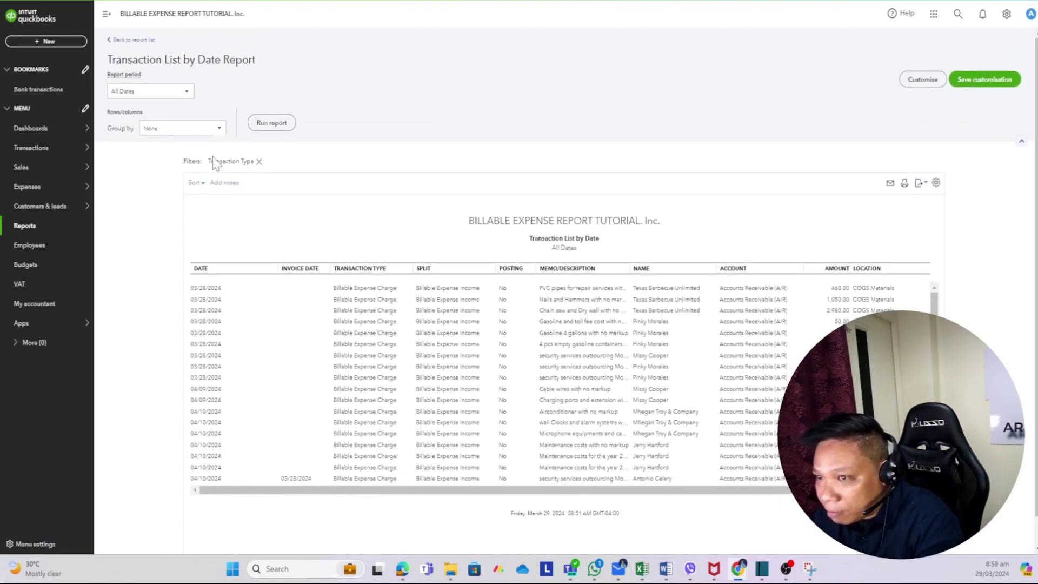
{"action": "scroll", "coordinate": [599, 389], "scroll_direction": "down", "scroll_amount": 1}
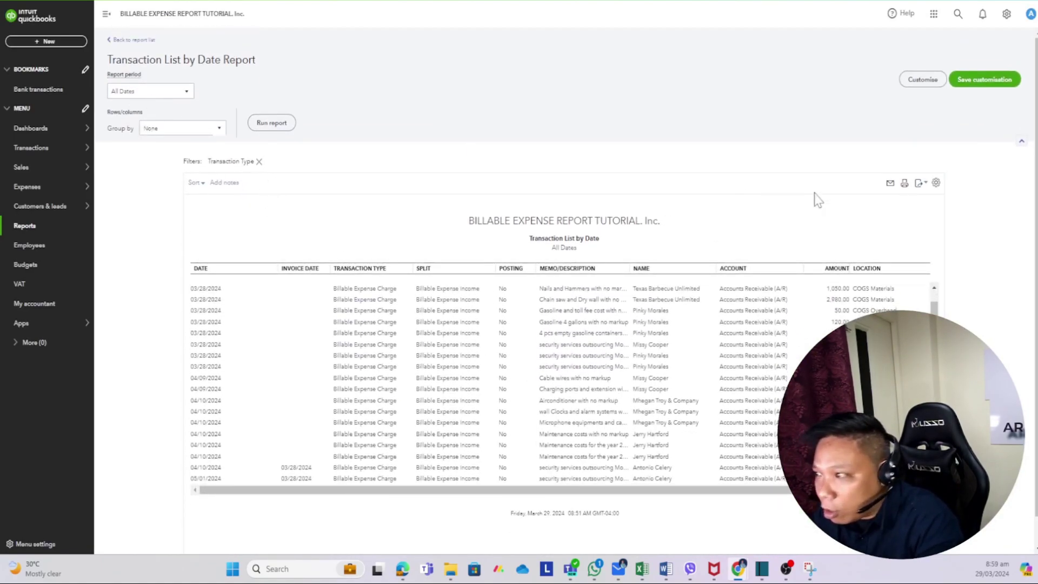
{"action": "left_click", "coordinate": [921, 183]}
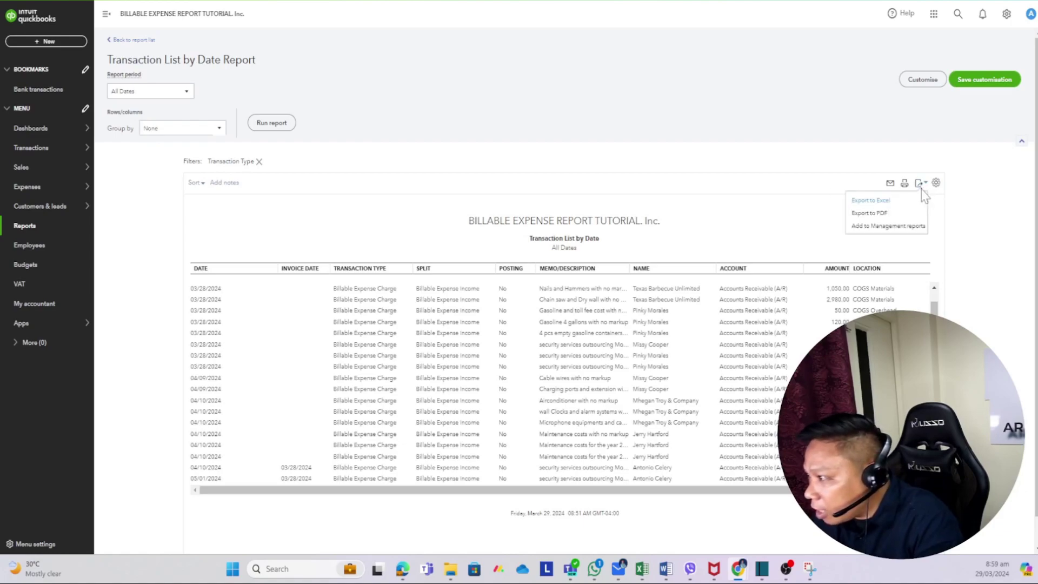
{"action": "left_click", "coordinate": [880, 206]}
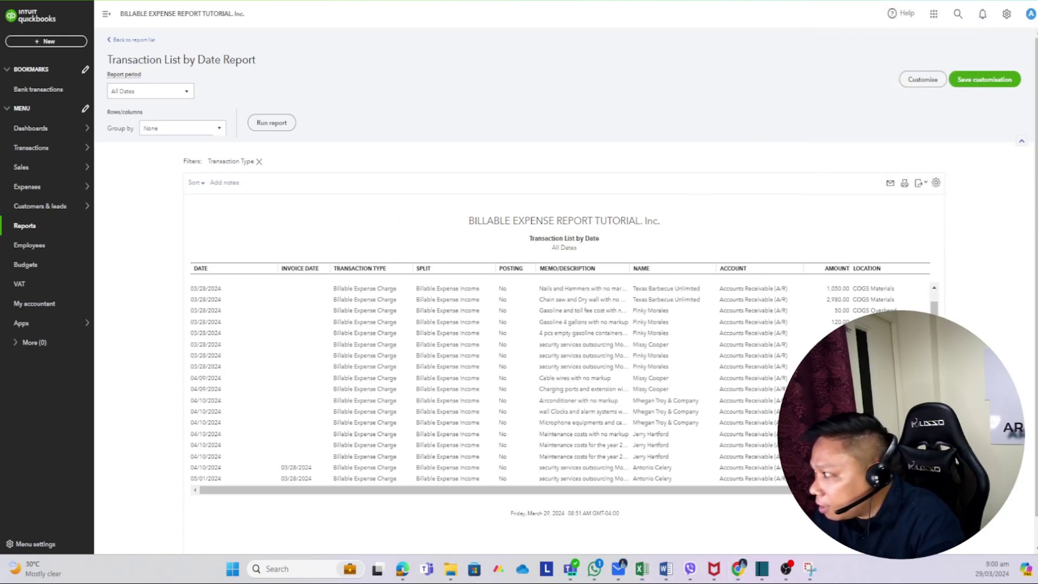
- Switch to the exported Transaction List by Date workbook in Excel, maximise it and hide the ribbon
{"action": "left_click", "coordinate": [642, 568]}
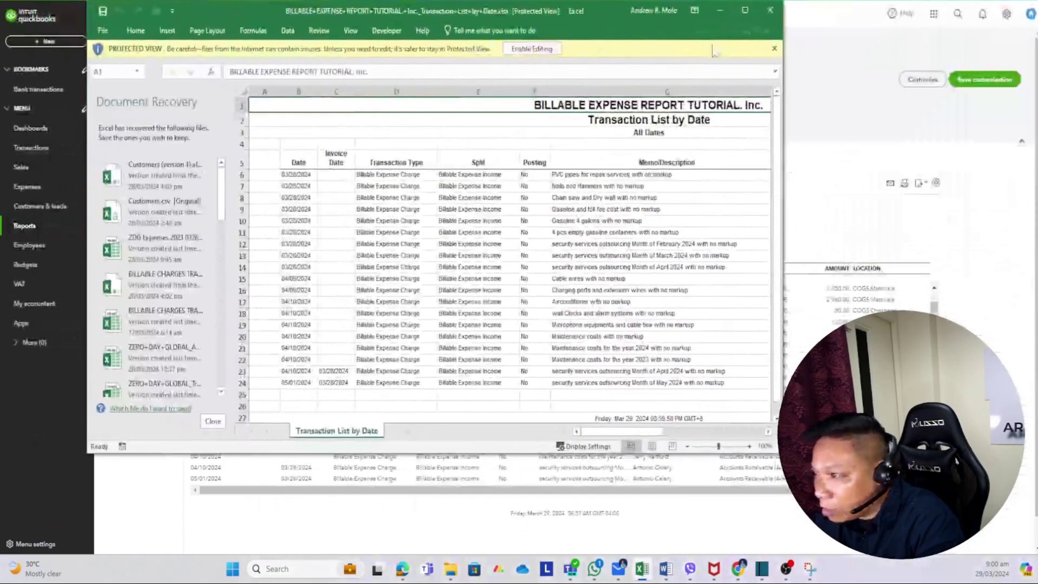
{"action": "left_click", "coordinate": [754, 18]}
{"action": "key", "text": "ctrl+shift+F1"}
{"action": "left_click", "coordinate": [59, 69]}
{"action": "left_click", "coordinate": [62, 93]}
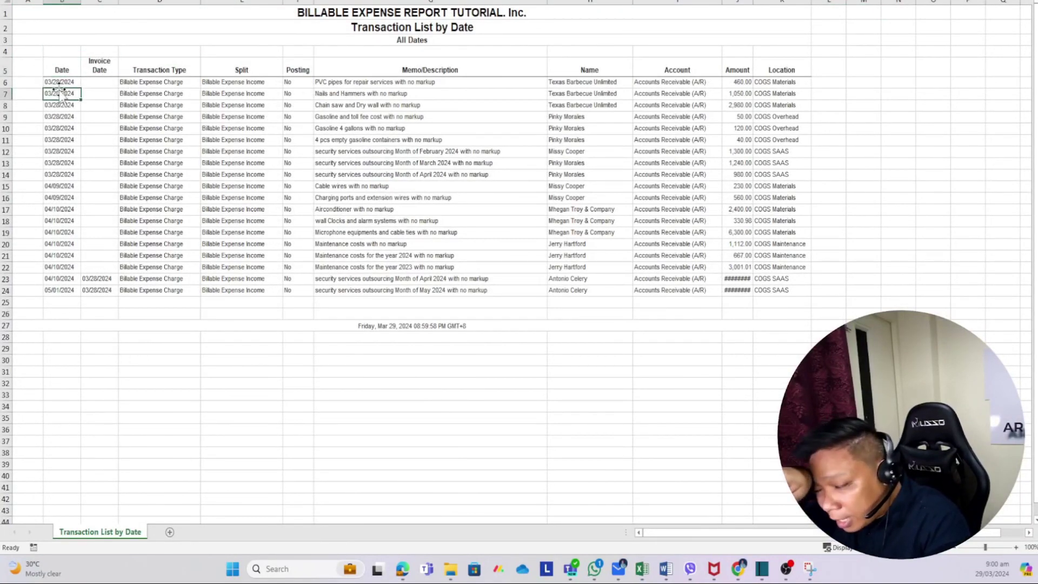
- Copy all transaction rows below the header, from Date to Location (B6:K24)
{"action": "left_click", "coordinate": [58, 85]}
{"action": "key", "text": "ctrl+shift+Down"}
{"action": "key", "text": "ctrl+shift+Right"}
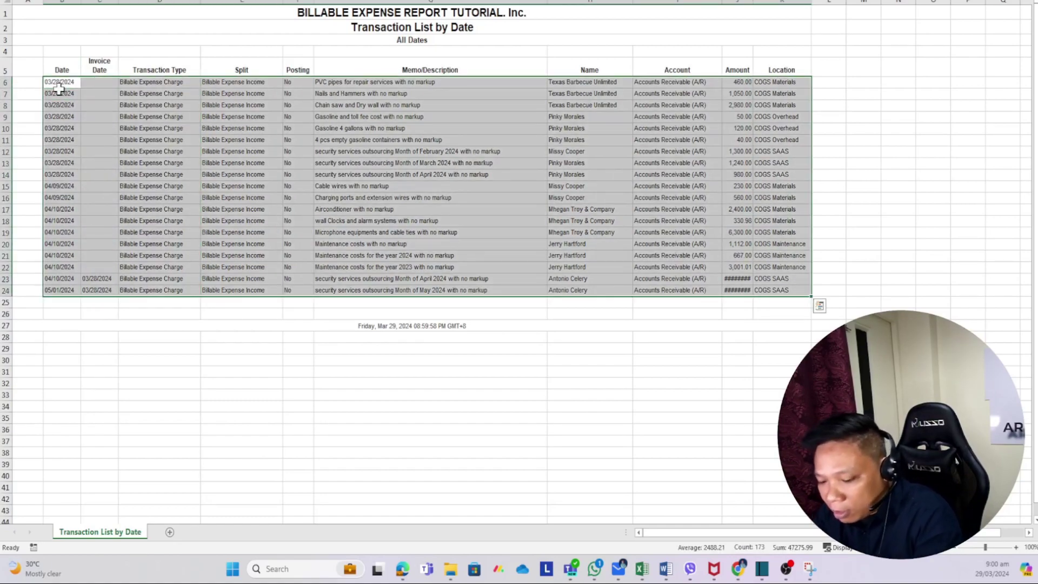
{"action": "key", "text": "ctrl+c"}
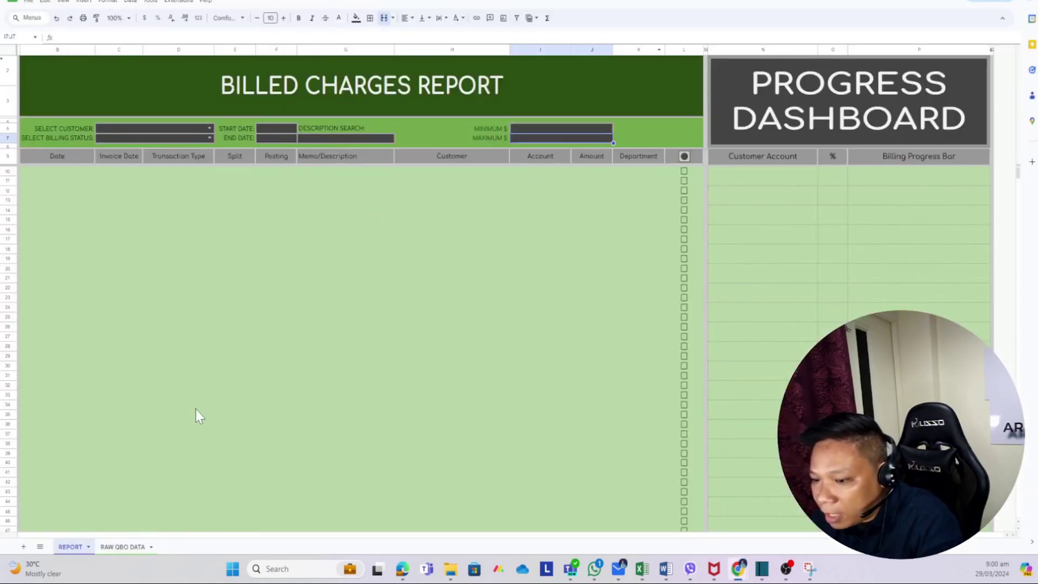
- Switch to the Google Sheets workbook and paste the copied transactions into the RAW QBO DATA sheet starting at cell A2
{"action": "left_click", "coordinate": [116, 547]}
{"action": "left_click", "coordinate": [77, 91]}
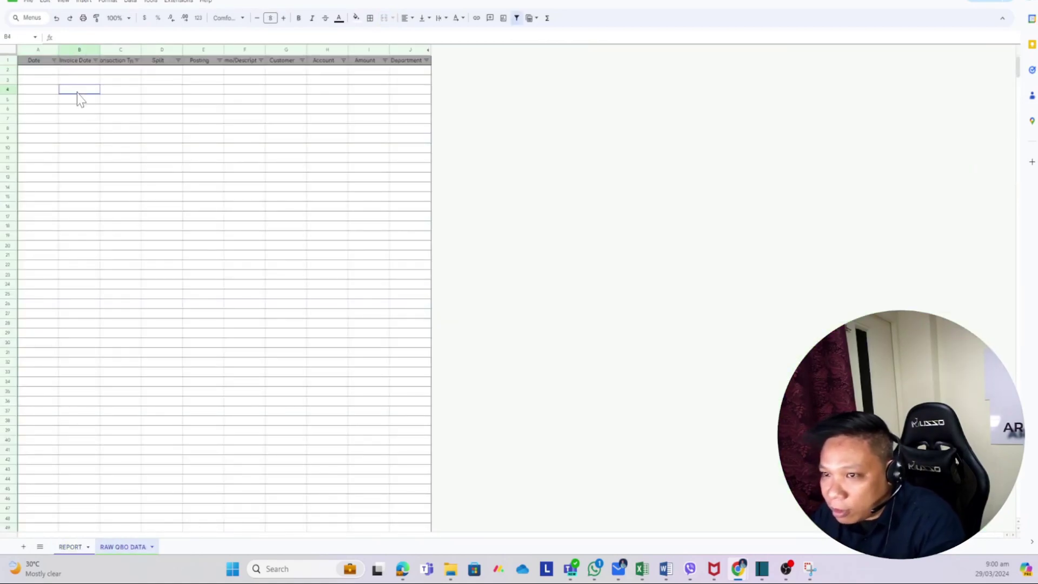
{"action": "key", "text": "ctrl+Home"}
{"action": "key", "text": "Down"}
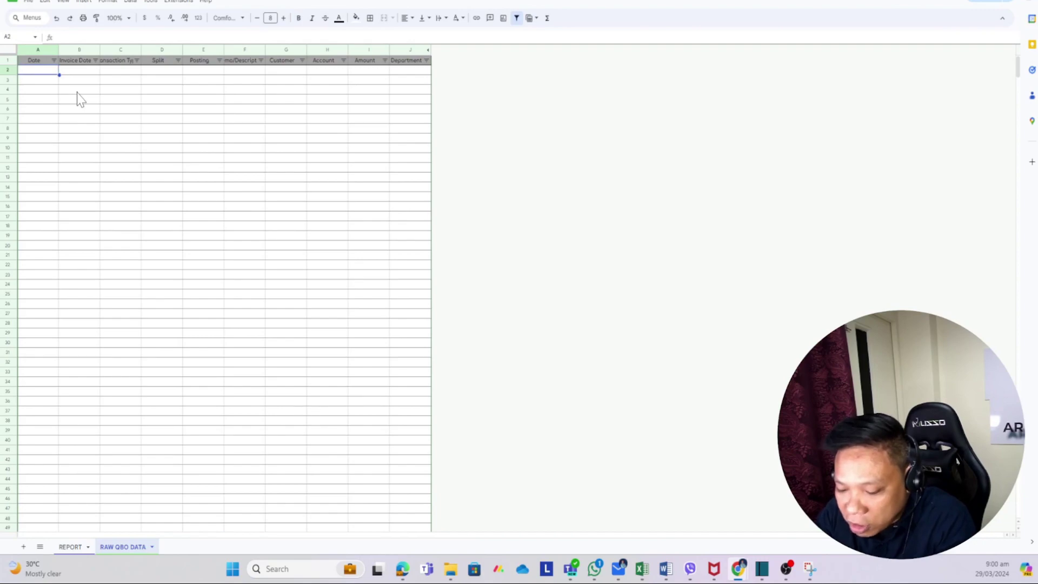
{"action": "key", "text": "ctrl+v"}
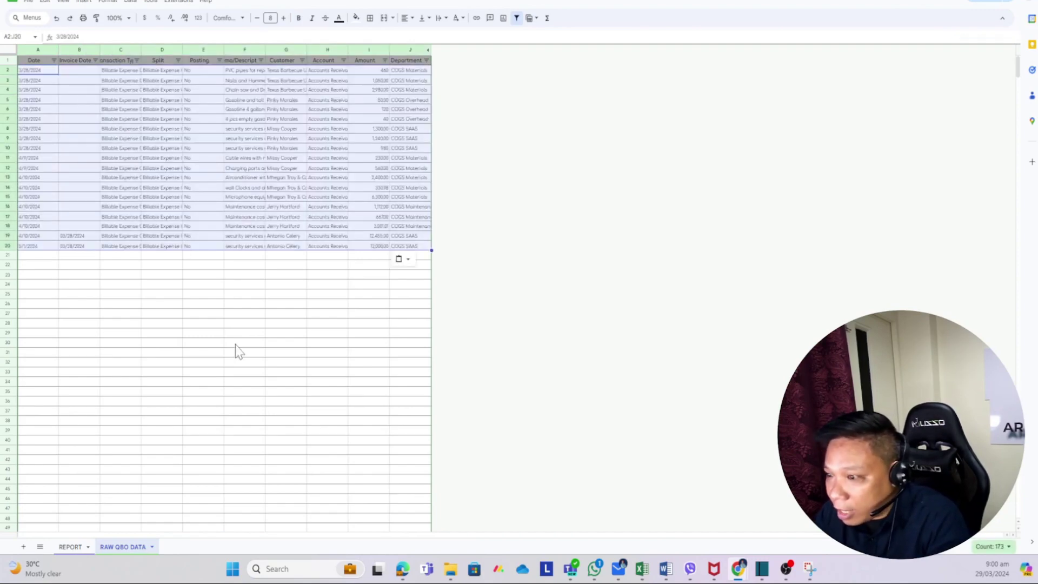
- Examine the customer choices and progress dashboard on the REPORT sheet, and compare them with the pasted raw data
{"action": "left_click", "coordinate": [74, 550]}
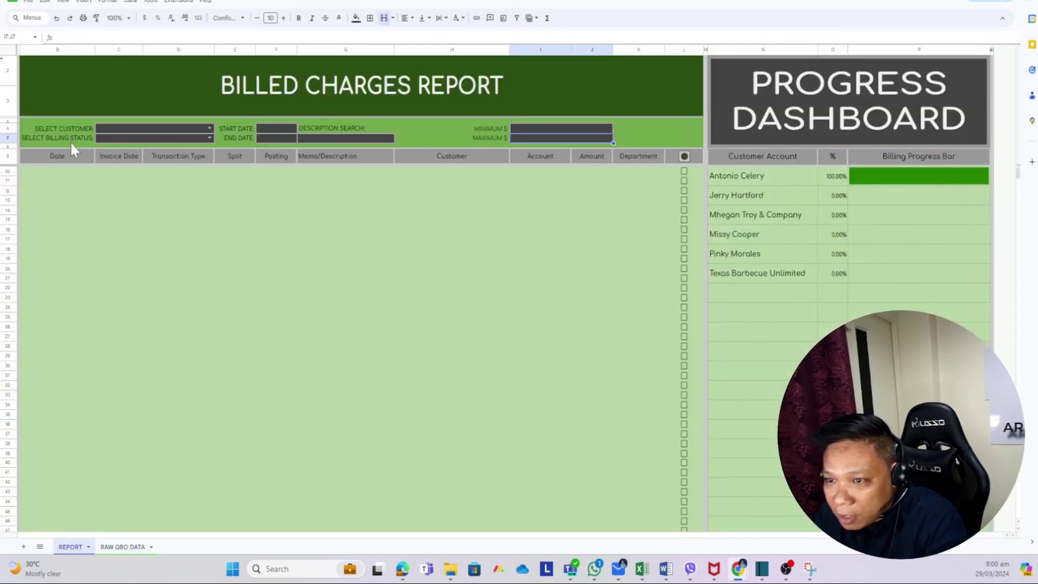
{"action": "left_click", "coordinate": [209, 130]}
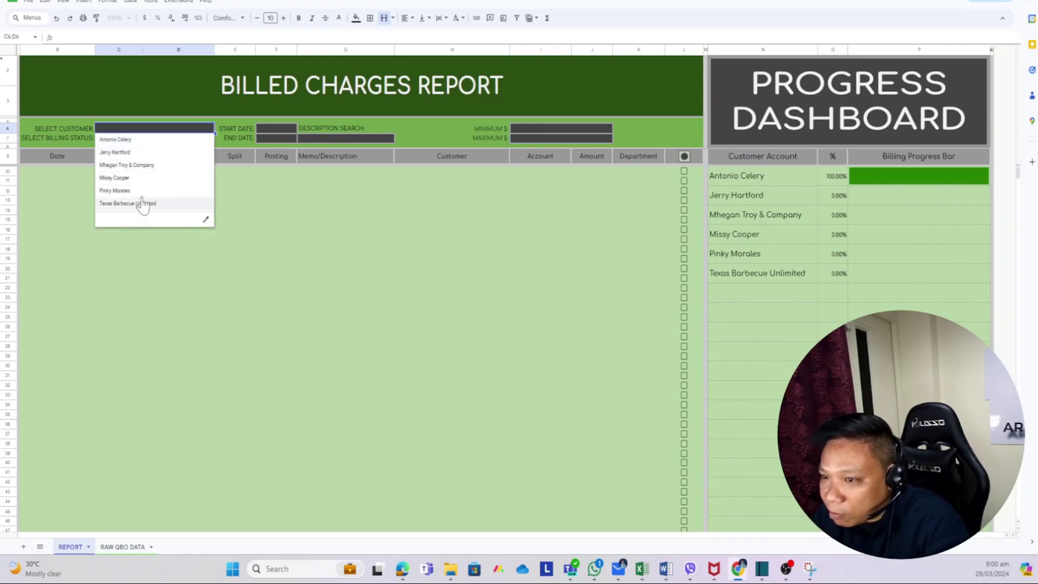
{"action": "left_click", "coordinate": [314, 347]}
{"action": "left_click", "coordinate": [125, 545]}
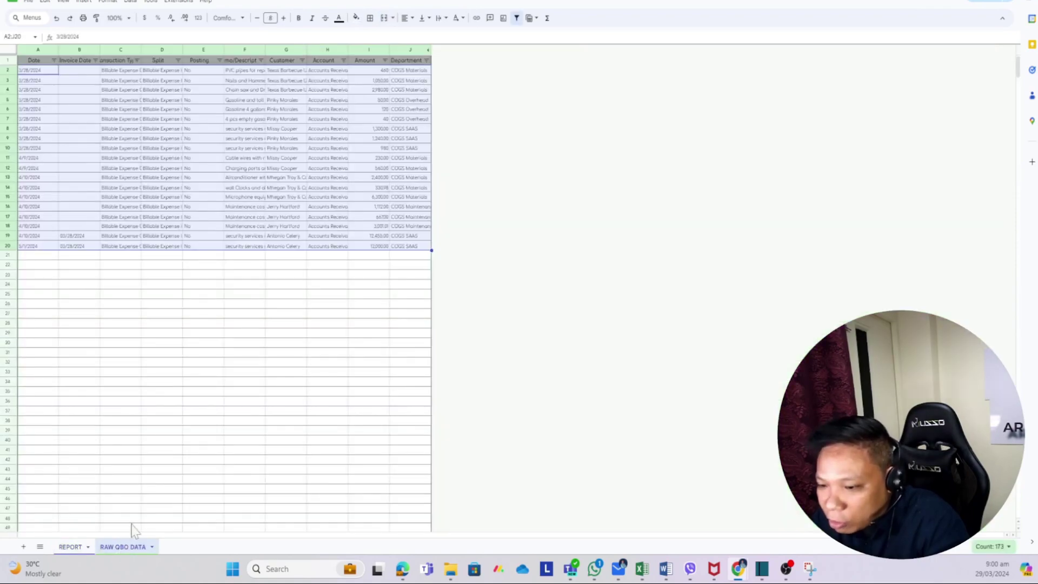
{"action": "left_click", "coordinate": [73, 547]}
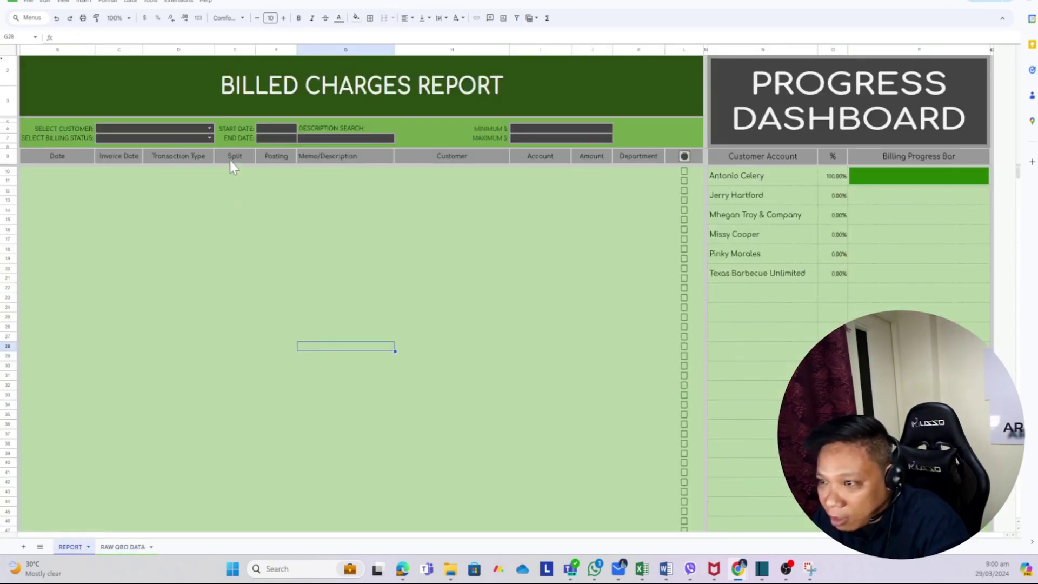
- Set the report's customer filter to the first customer in the list
{"action": "left_click", "coordinate": [210, 129]}
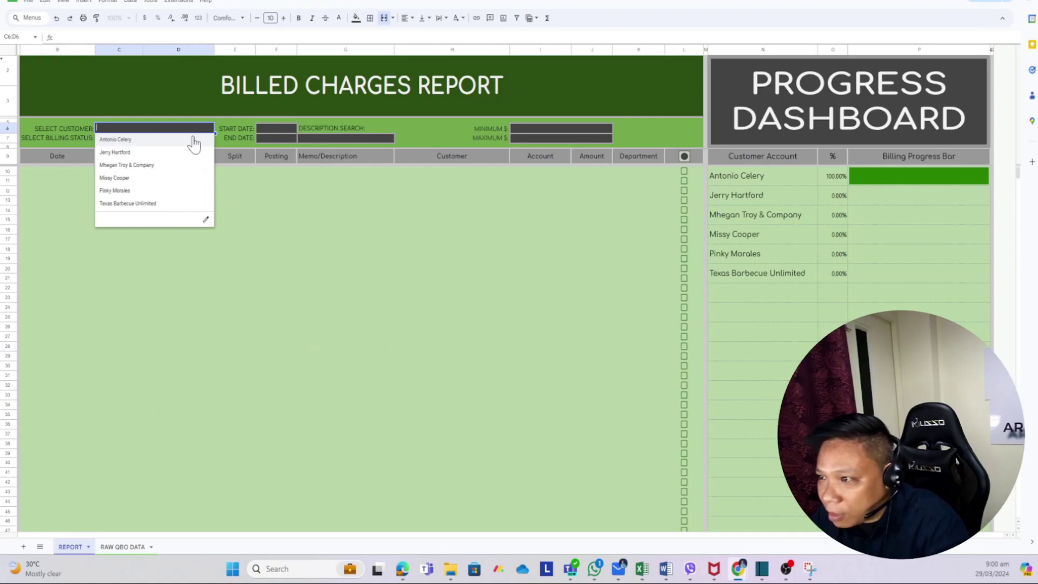
{"action": "left_click", "coordinate": [160, 140]}
{"action": "left_click", "coordinate": [186, 208]}
- Set the report's start date to 1/1/2024
{"action": "double_click", "coordinate": [288, 129]}
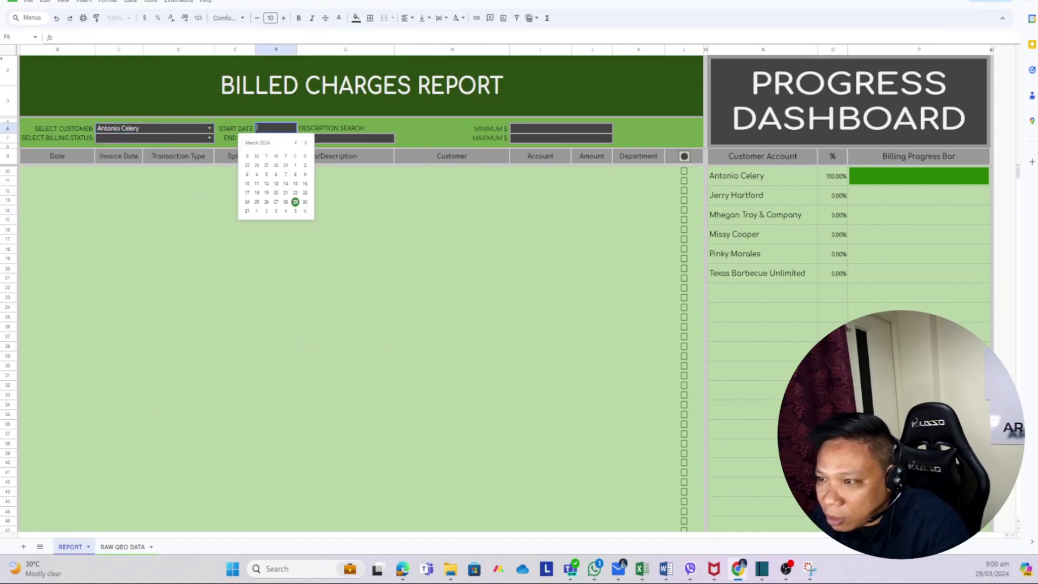
{"action": "left_click", "coordinate": [296, 143]}
{"action": "left_click", "coordinate": [296, 143]}
{"action": "left_click", "coordinate": [295, 143]}
{"action": "left_click", "coordinate": [305, 143]}
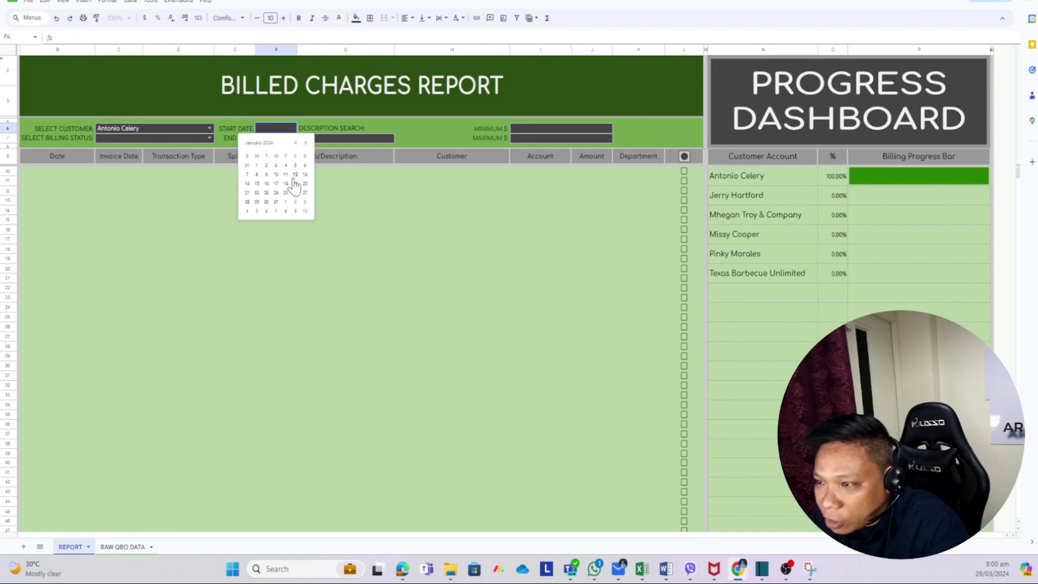
{"action": "left_click", "coordinate": [257, 165]}
{"action": "double_click", "coordinate": [281, 132]}
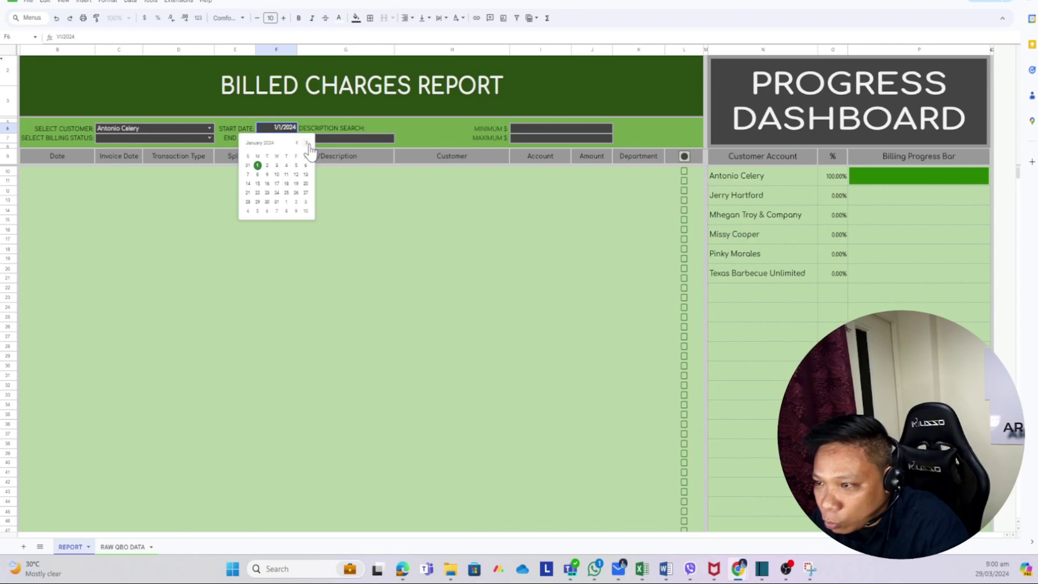
- Set the report's end date to 12/31/2024
{"action": "left_click", "coordinate": [278, 138]}
{"action": "double_click", "coordinate": [278, 138]}
{"action": "left_click", "coordinate": [305, 152]}
{"action": "left_click", "coordinate": [305, 152]}
{"action": "left_click", "coordinate": [305, 152]}
{"action": "left_click", "coordinate": [305, 152]}
{"action": "left_click", "coordinate": [305, 152]}
{"action": "left_click", "coordinate": [305, 152]}
{"action": "left_click", "coordinate": [266, 211]}
{"action": "key", "text": "Down"}
{"action": "key", "text": "Down"}
{"action": "key", "text": "Left"}
{"action": "key", "text": "Left"}
{"action": "key", "text": "Left"}
{"action": "key", "text": "Left"}
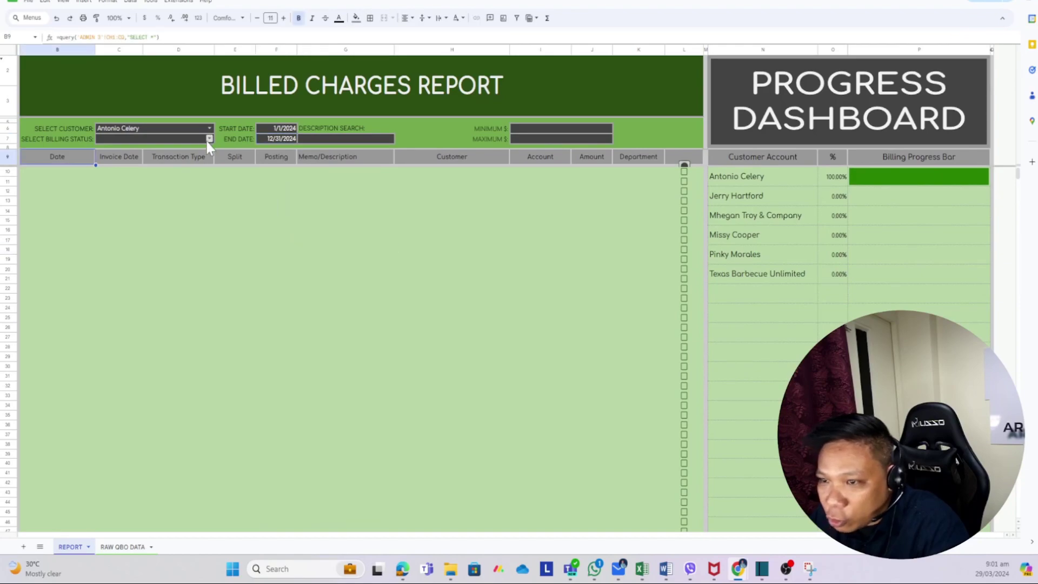
- Set the billing status filter to BILLED and examine the memo descriptions of the listed charges
{"action": "left_click", "coordinate": [200, 141]}
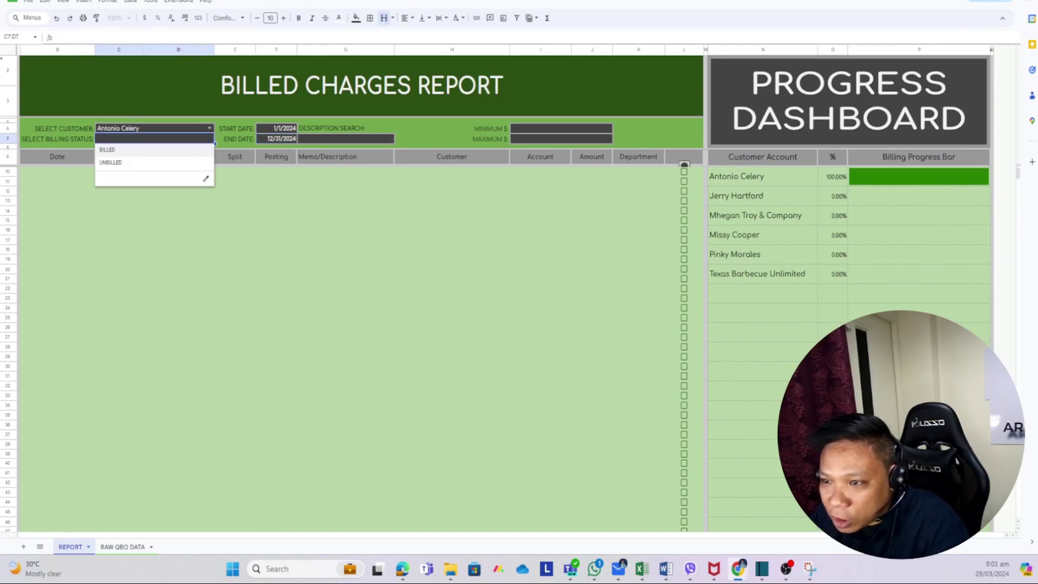
{"action": "left_click", "coordinate": [154, 151]}
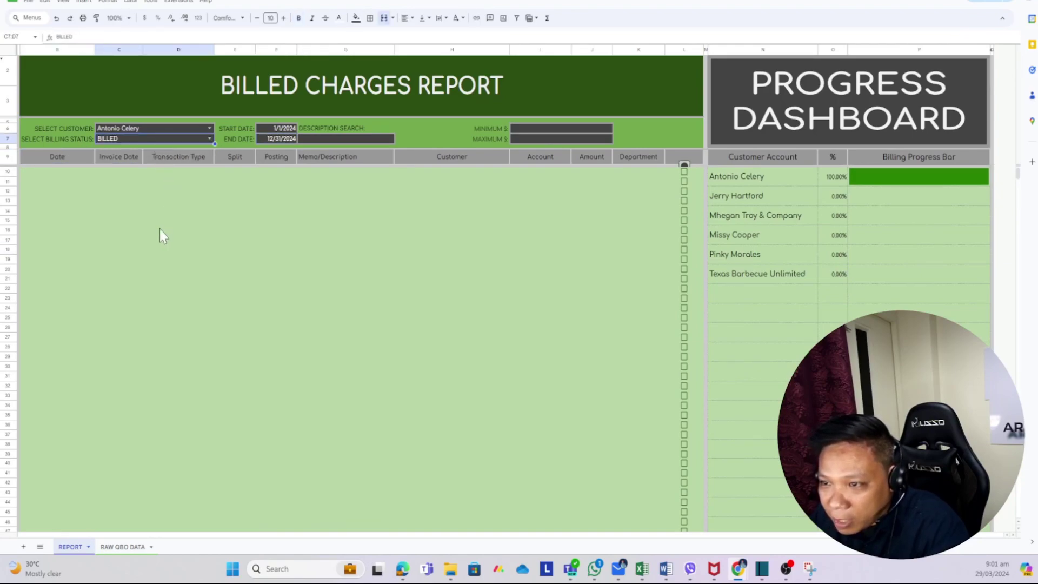
{"action": "left_click", "coordinate": [171, 240]}
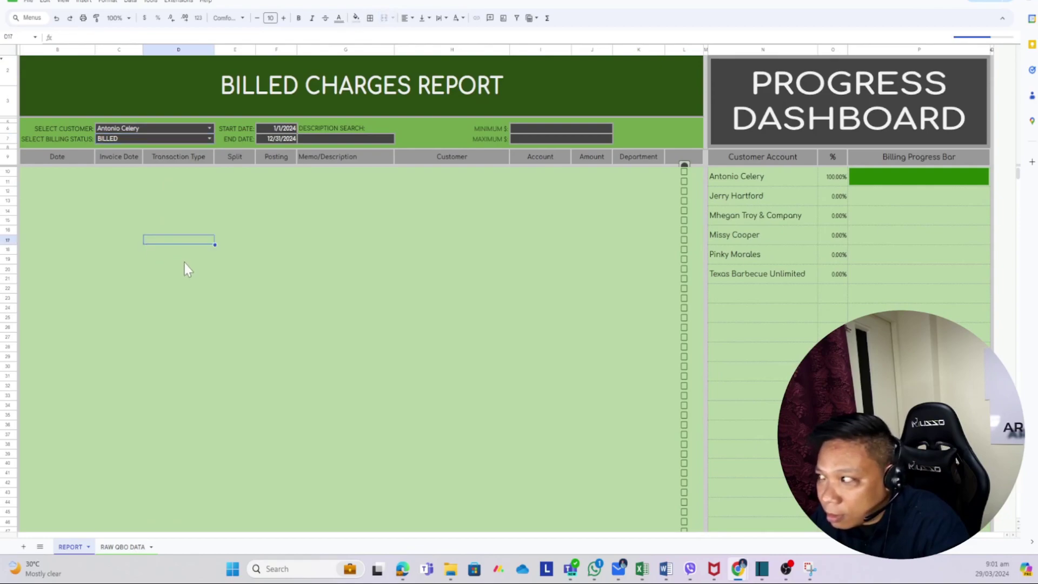
{"action": "left_click", "coordinate": [106, 204]}
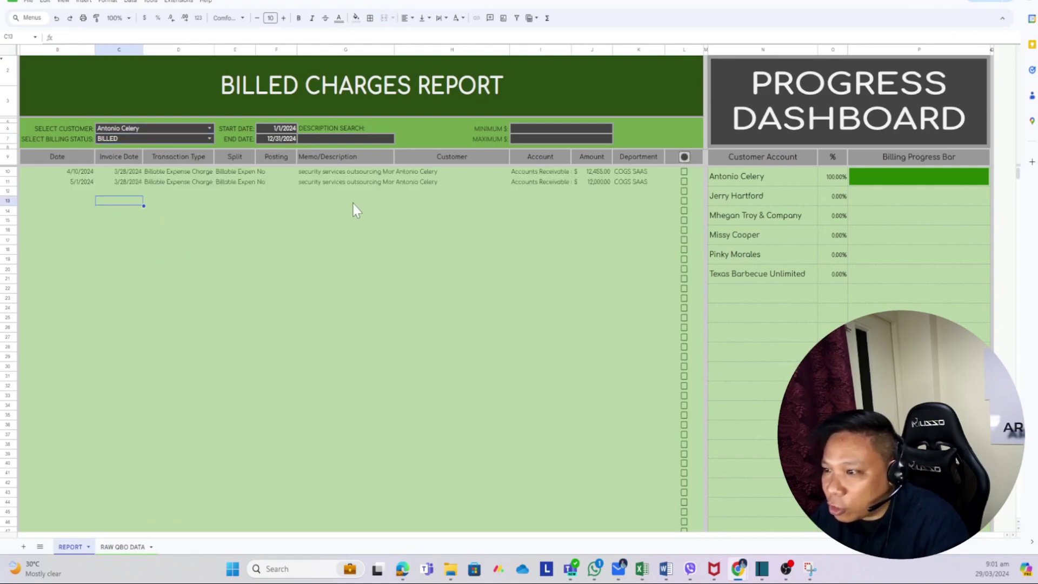
{"action": "left_click", "coordinate": [359, 172]}
{"action": "left_click", "coordinate": [327, 185]}
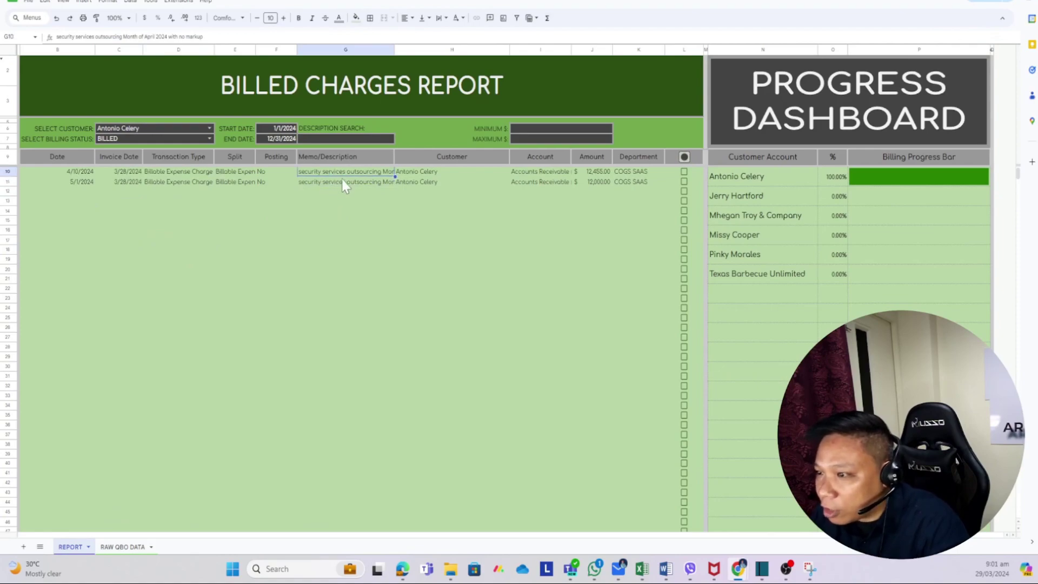
- Switch the report's billing status filter to UNBILLED and check the listing for the current customer
{"action": "left_click", "coordinate": [426, 184]}
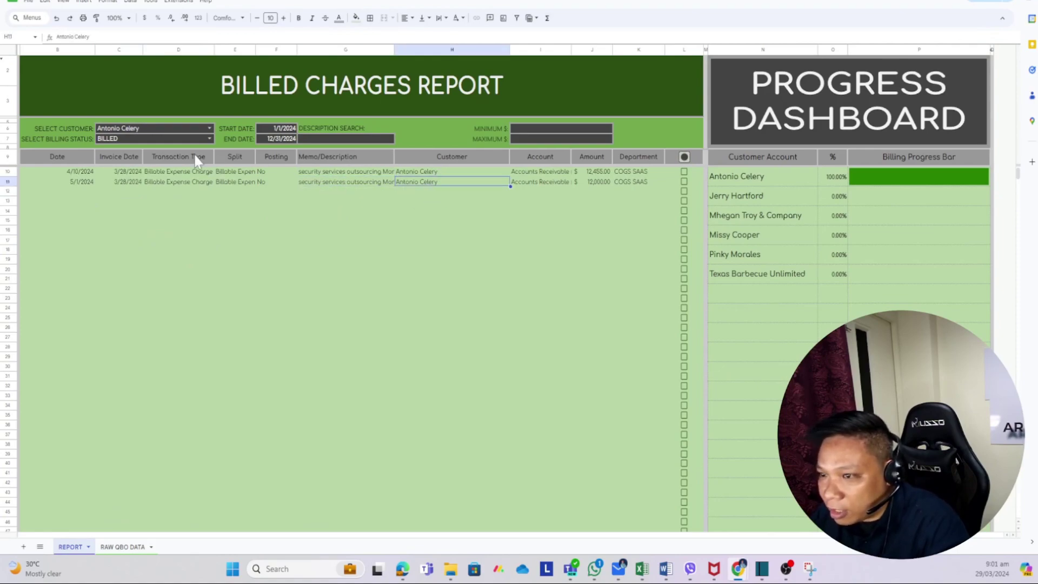
{"action": "left_click", "coordinate": [208, 138]}
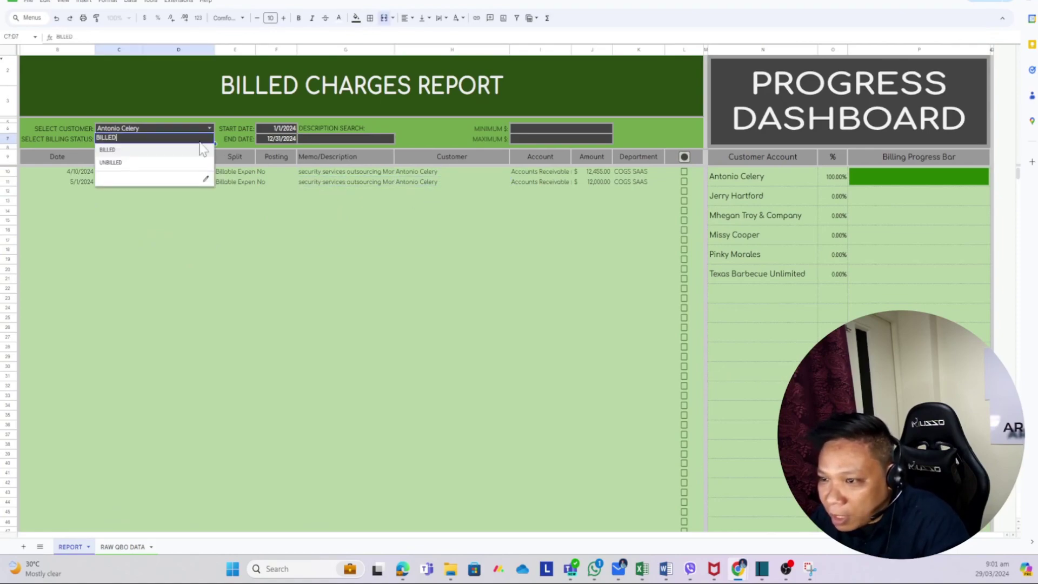
{"action": "left_click", "coordinate": [125, 161]}
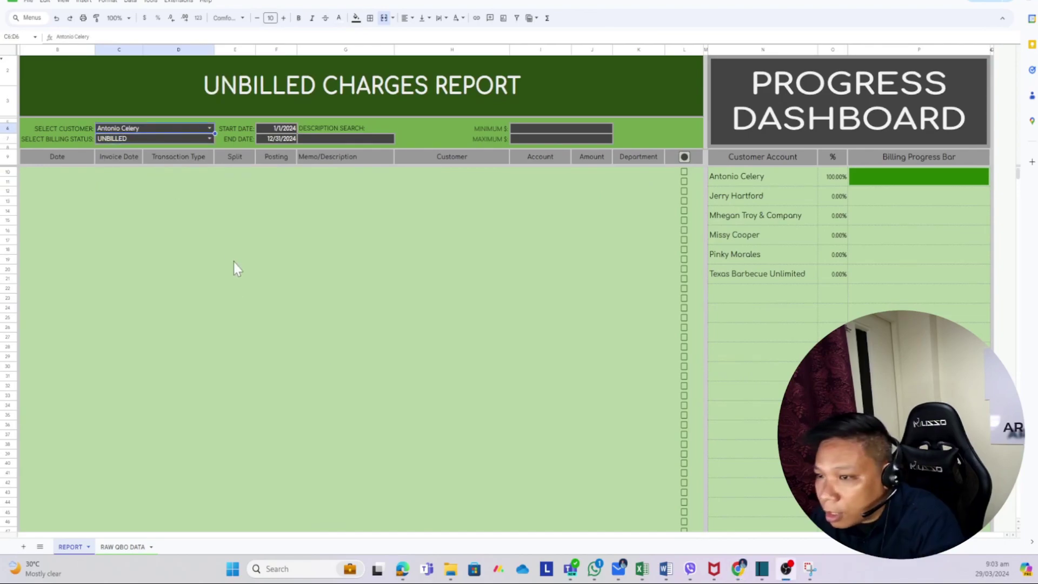
{"action": "left_click", "coordinate": [208, 139]}
{"action": "left_click", "coordinate": [158, 168]}
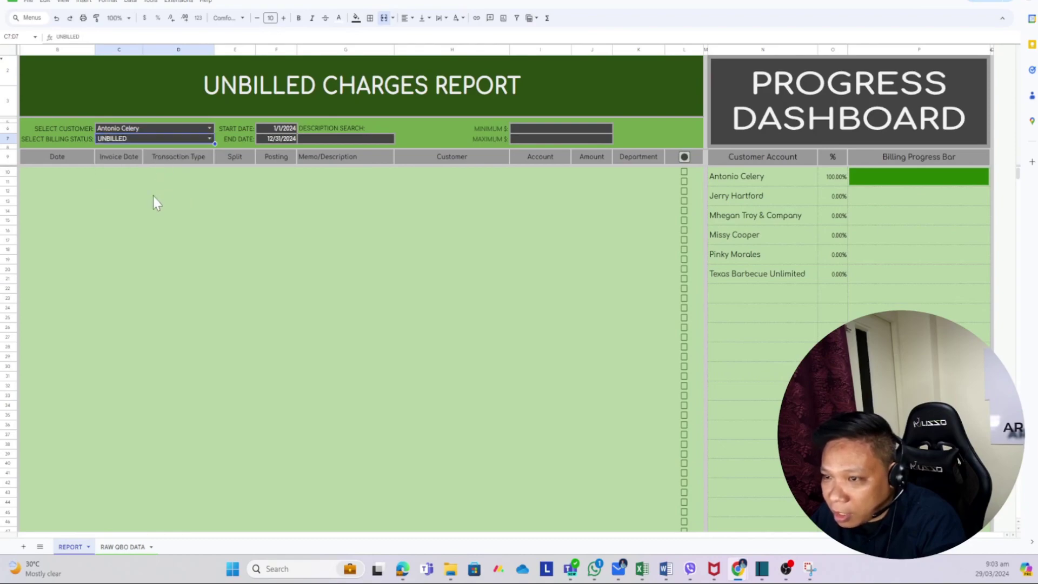
{"action": "left_click", "coordinate": [89, 173]}
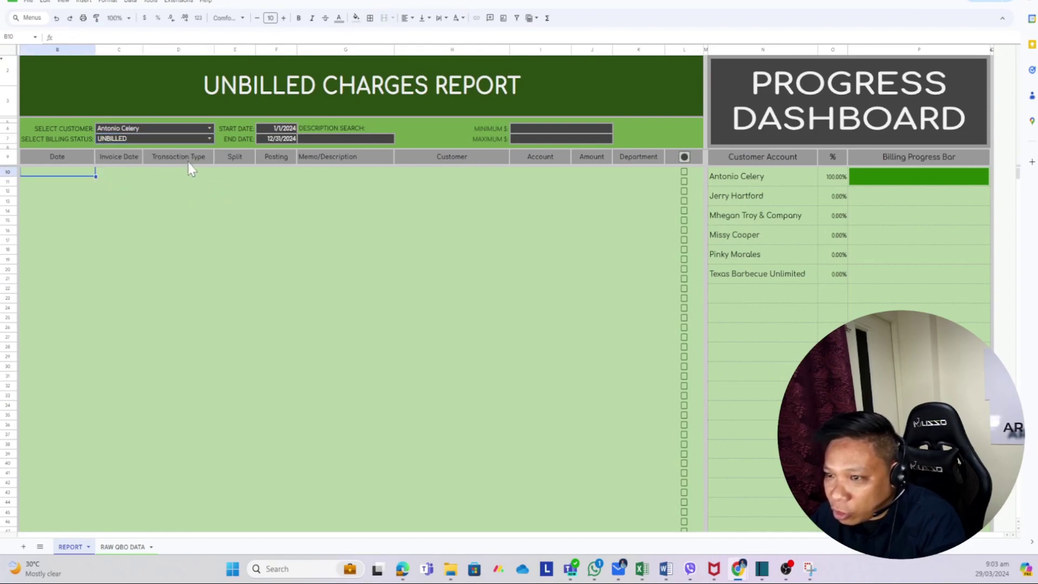
- Set the billing status filter back to BILLED for the same customer
{"action": "left_click", "coordinate": [209, 139]}
{"action": "left_click", "coordinate": [161, 151]}
{"action": "left_click", "coordinate": [211, 233]}
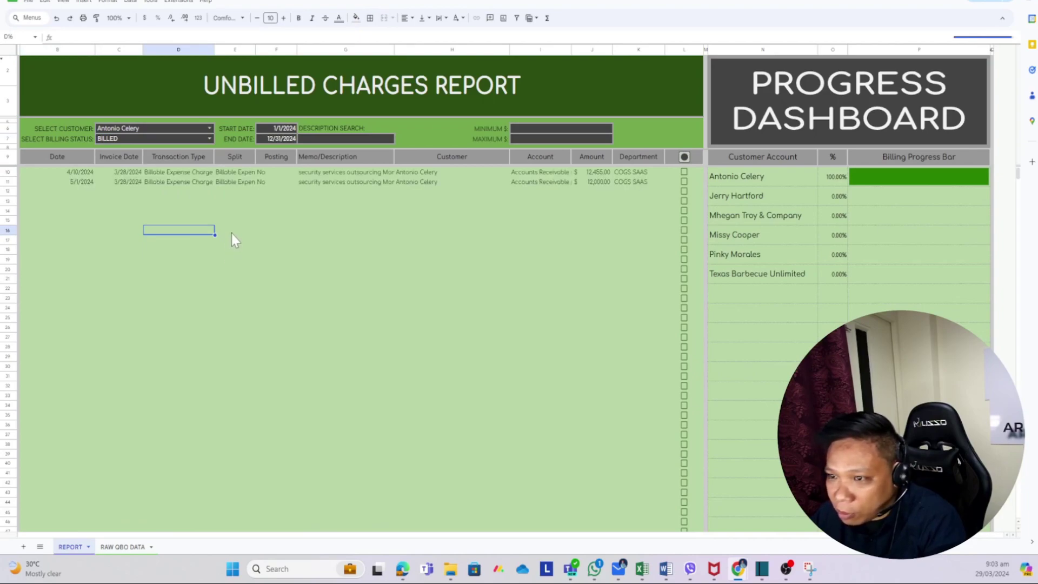
- Set the customer filter to the fourth customer in the list and the billing status filter to UNBILLED
{"action": "left_click", "coordinate": [208, 138]}
{"action": "left_click", "coordinate": [204, 128]}
{"action": "left_click", "coordinate": [208, 128]}
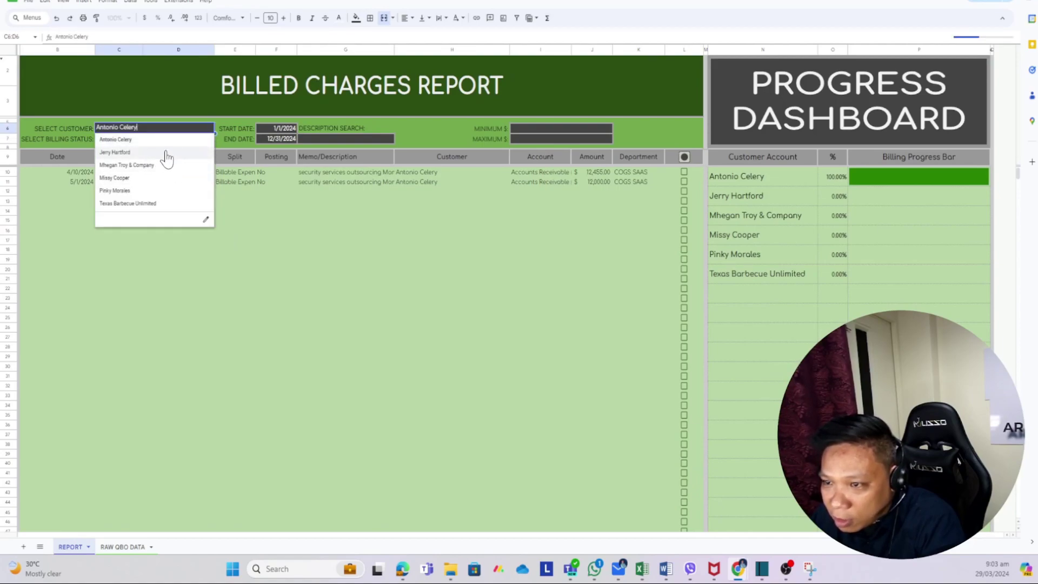
{"action": "left_click", "coordinate": [153, 178]}
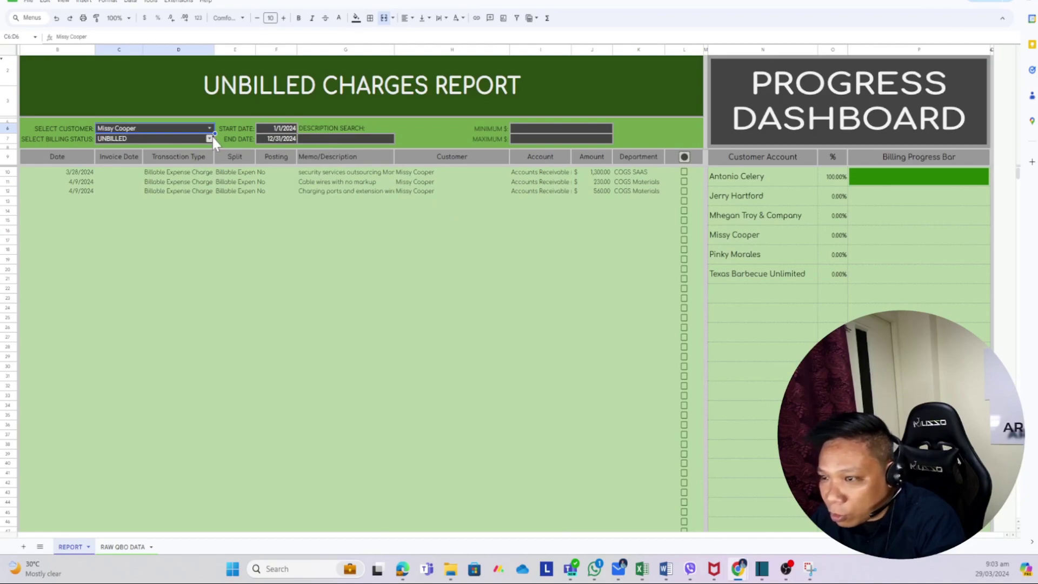
- Search the unbilled charges' descriptions for "cab" and clear the description search
{"action": "left_click", "coordinate": [340, 138]}
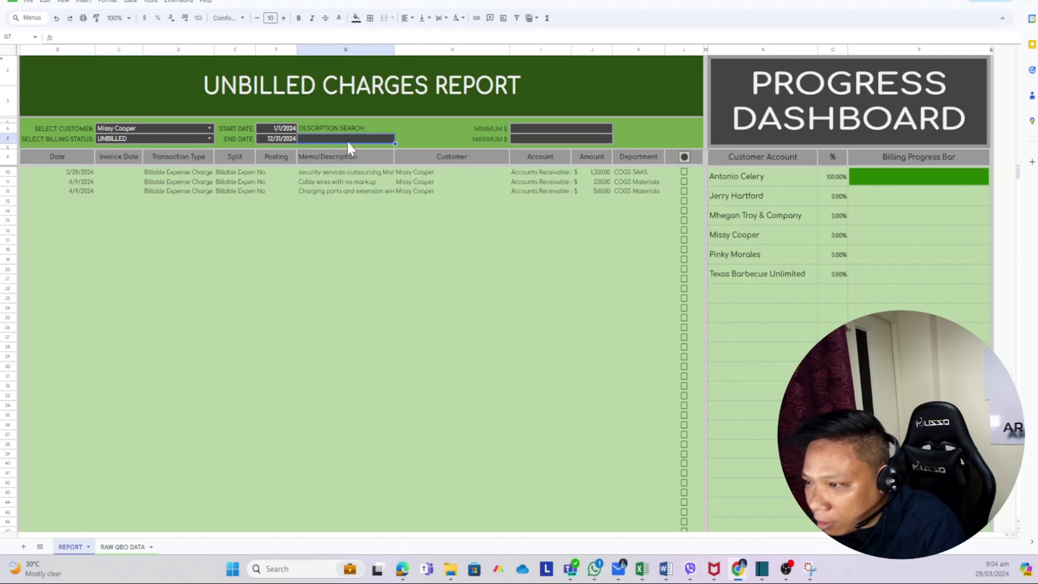
{"action": "type", "text": "cab"}
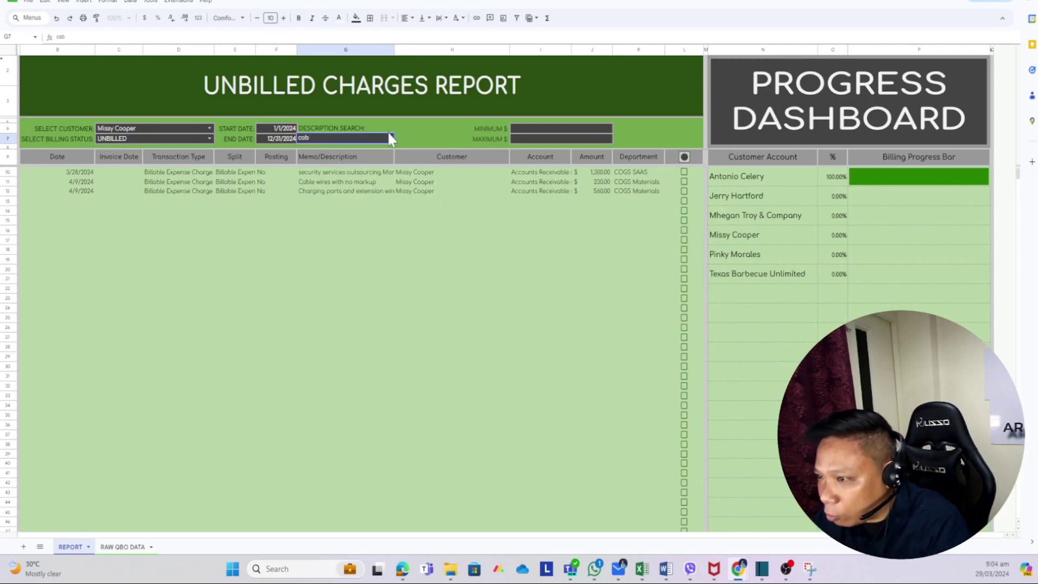
{"action": "key", "text": "Return"}
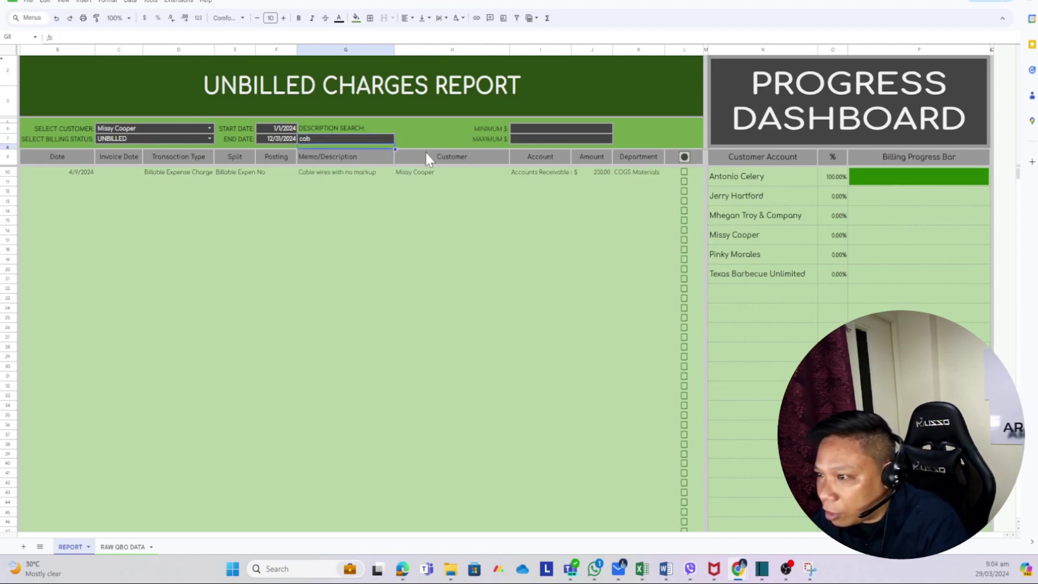
{"action": "left_click", "coordinate": [355, 139]}
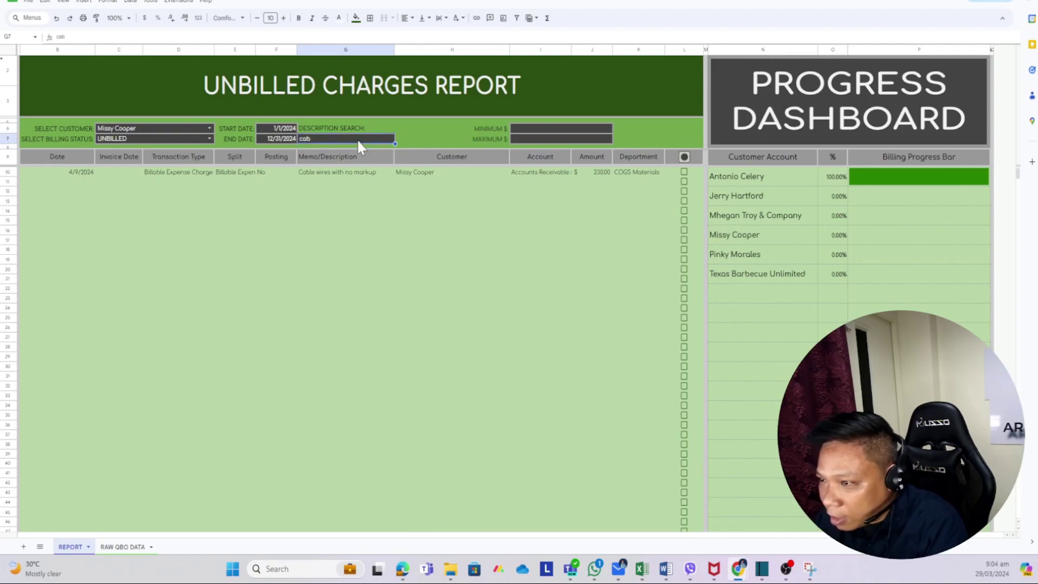
{"action": "key", "text": "Delete"}
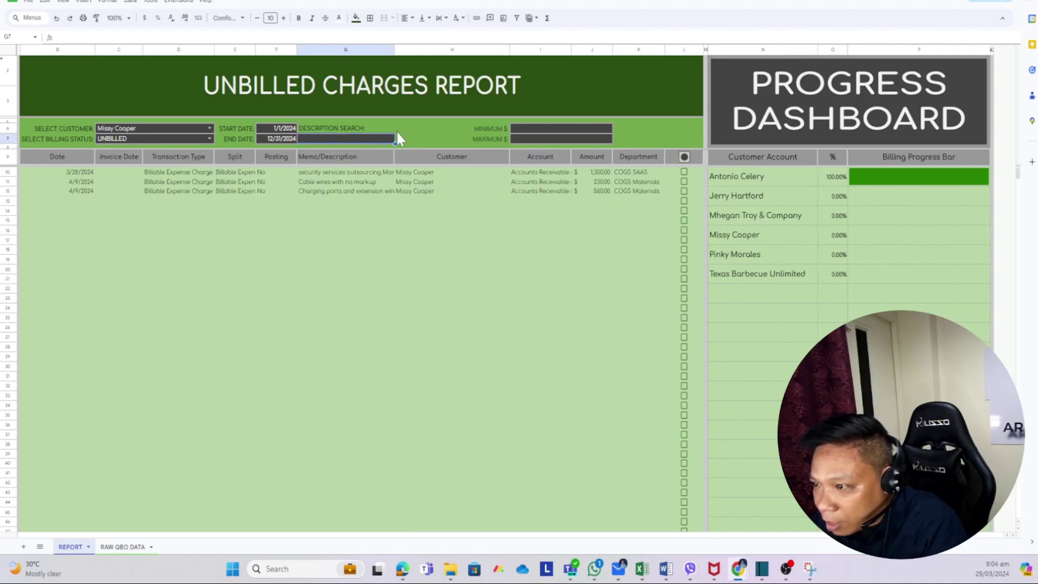
- Search the unbilled charges' descriptions for "ext" and empty the search again
{"action": "type", "text": "ext"}
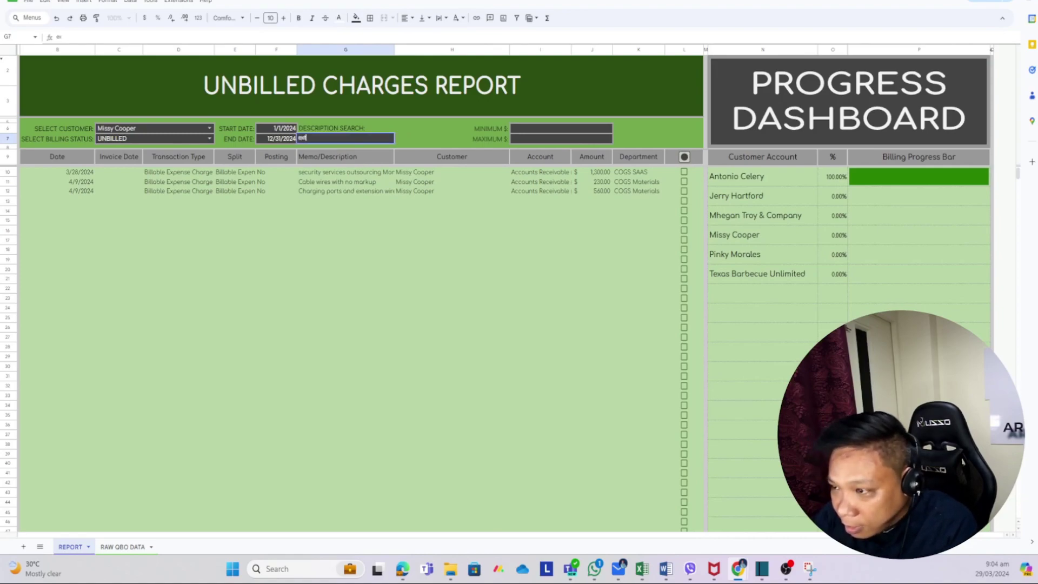
{"action": "key", "text": "Return"}
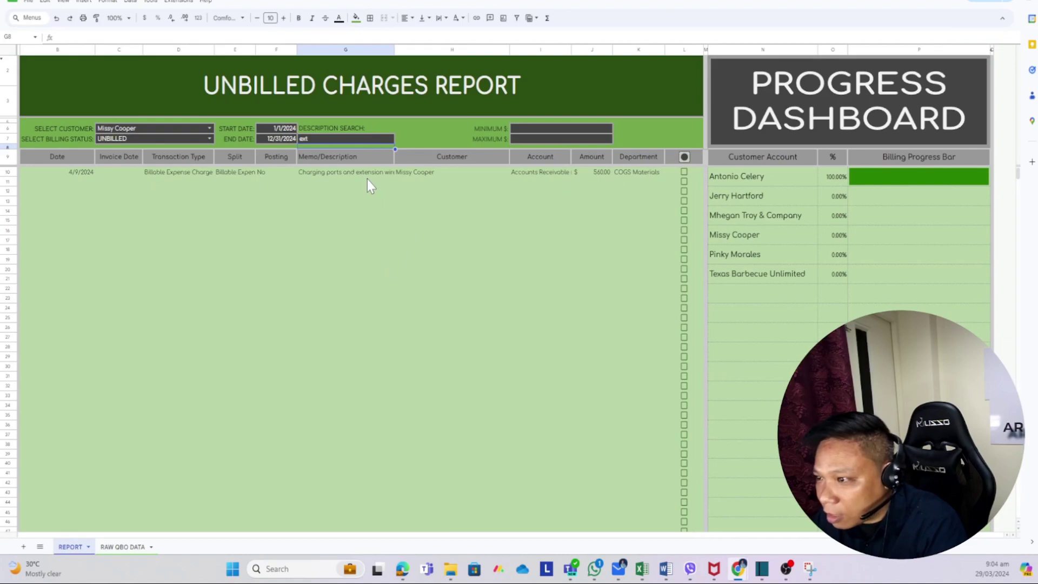
{"action": "left_click", "coordinate": [340, 138]}
{"action": "key", "text": "BackSpace"}
{"action": "left_click", "coordinate": [389, 210]}
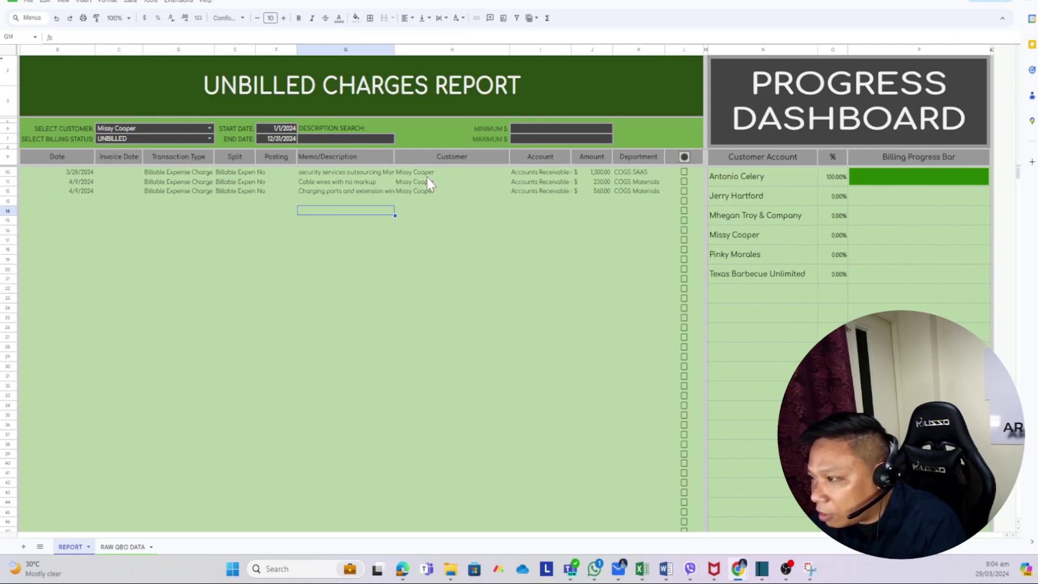
- Filter the charges to amounts between a minimum of $100 and a maximum of $600, and clear both limits
{"action": "left_click", "coordinate": [528, 130]}
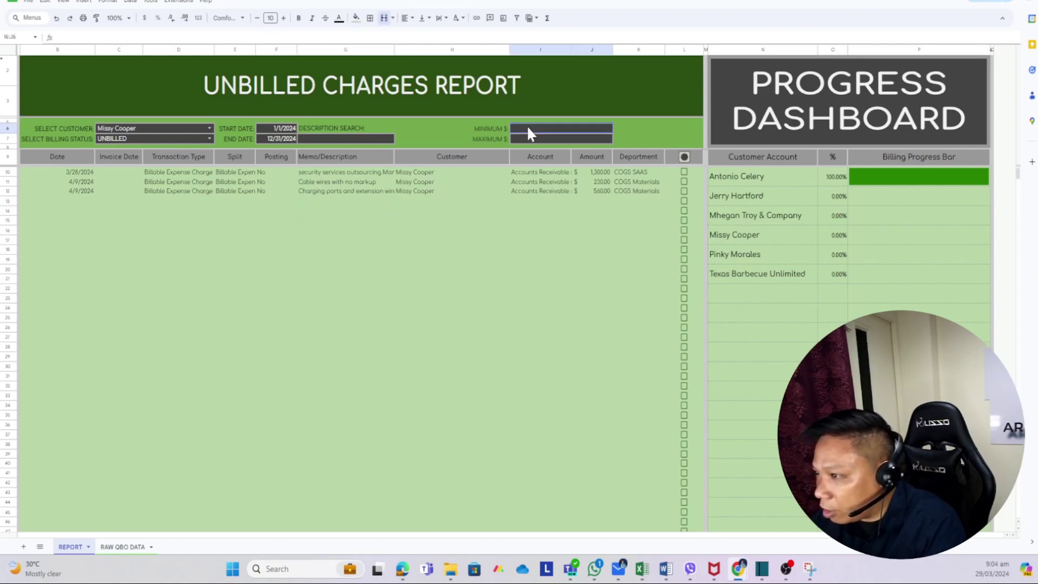
{"action": "type", "text": "100"}
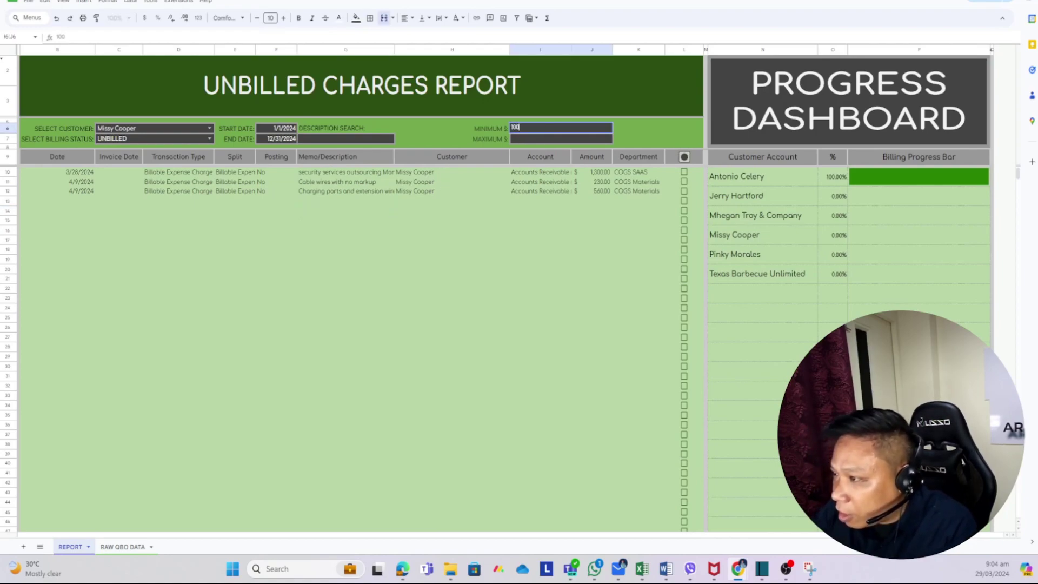
{"action": "left_click", "coordinate": [542, 138]}
{"action": "type", "text": "600"}
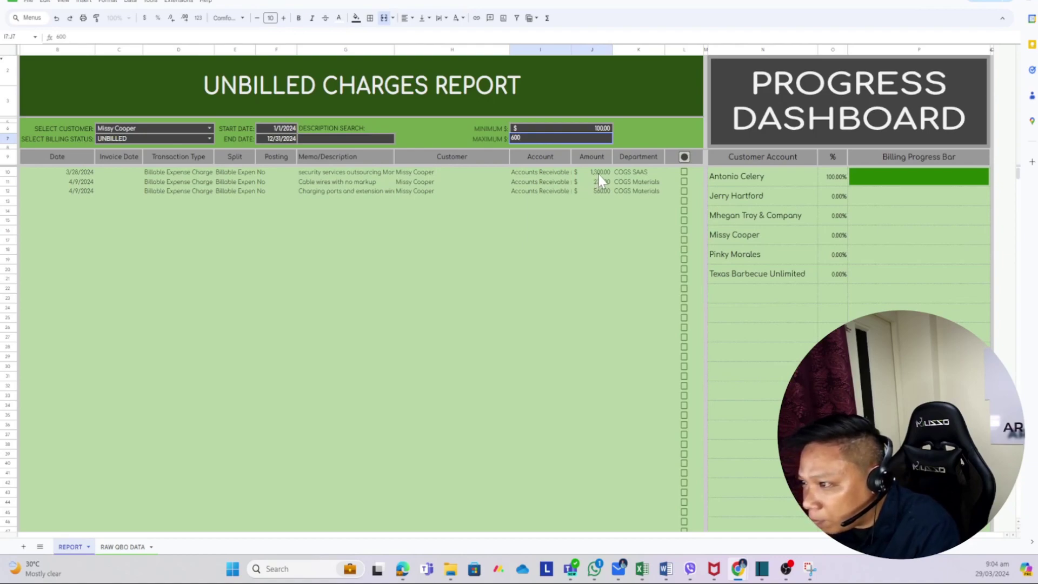
{"action": "key", "text": "Return"}
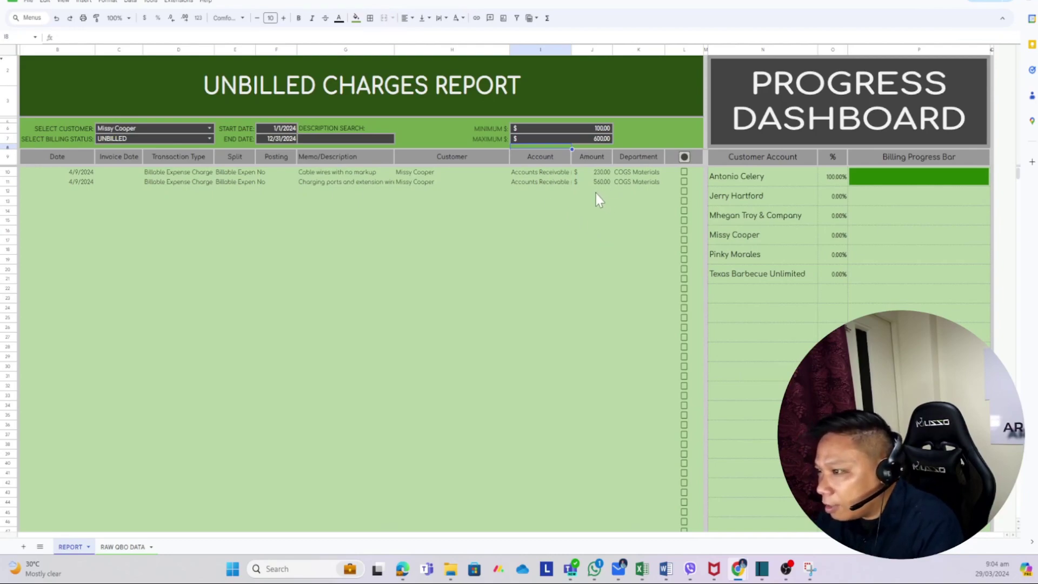
{"action": "left_click_drag", "start_coordinate": [534, 128], "coordinate": [553, 133]}
{"action": "key", "text": "Delete"}
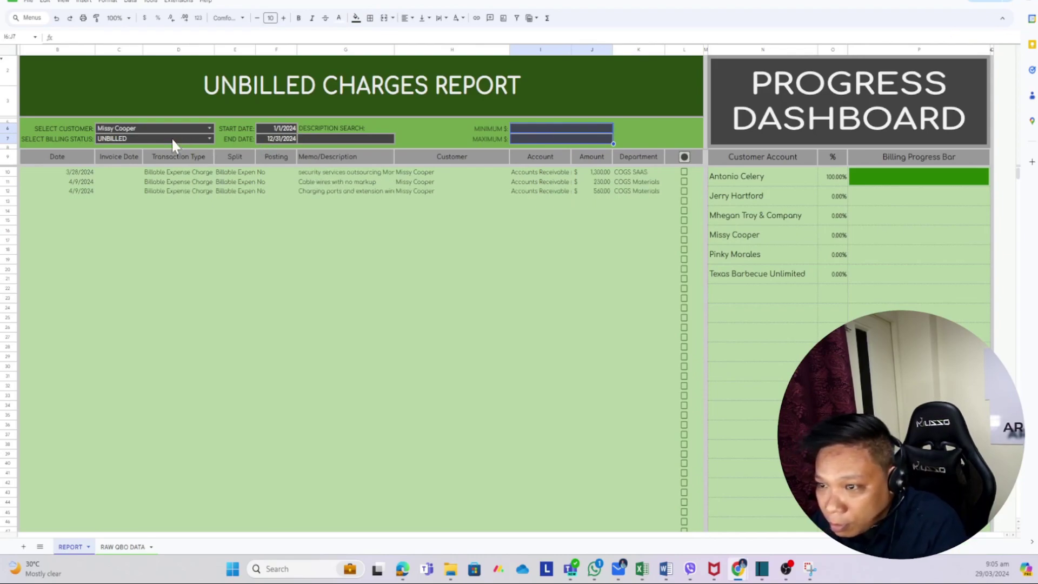
- Set the report's customer filter to Texas Barbecue Unlimited
{"action": "left_click", "coordinate": [180, 132]}
{"action": "left_click", "coordinate": [206, 129]}
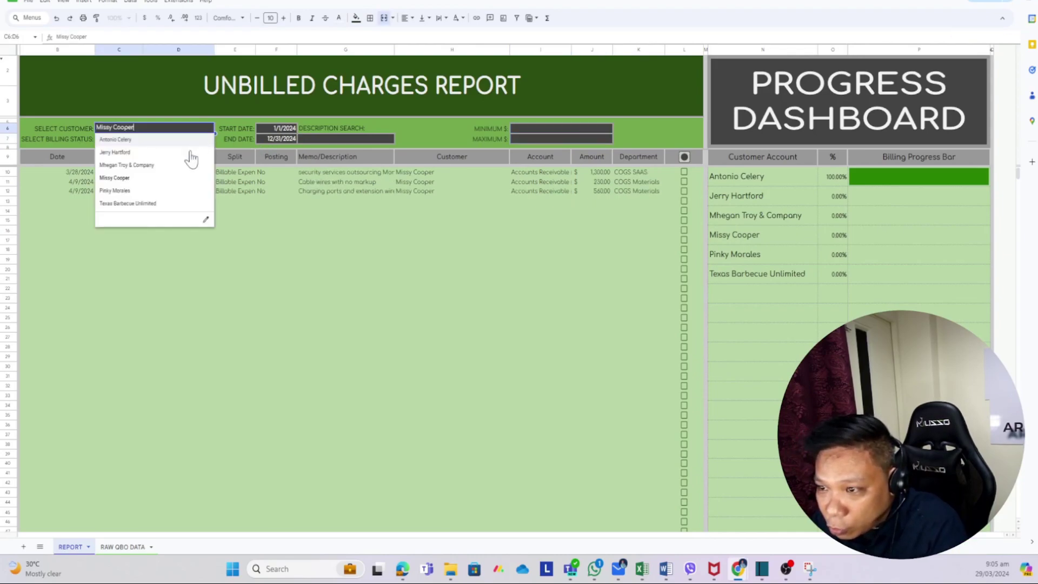
{"action": "left_click", "coordinate": [151, 203]}
{"action": "left_click", "coordinate": [286, 261]}
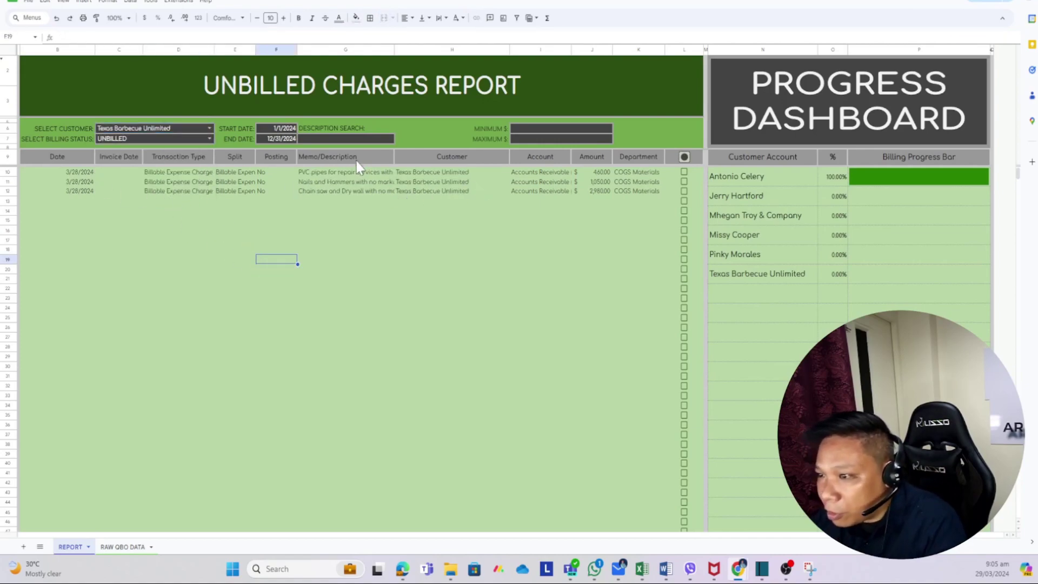
- Search the Texas Barbecue Unlimited charges' descriptions for "PVC" and clear the search
{"action": "left_click", "coordinate": [345, 142]}
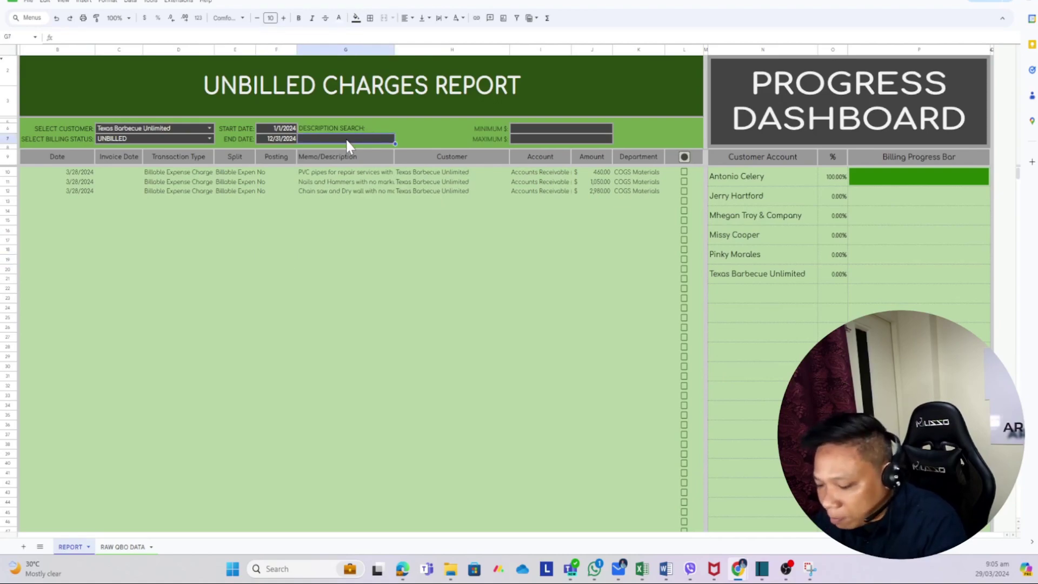
{"action": "type", "text": "PVC"}
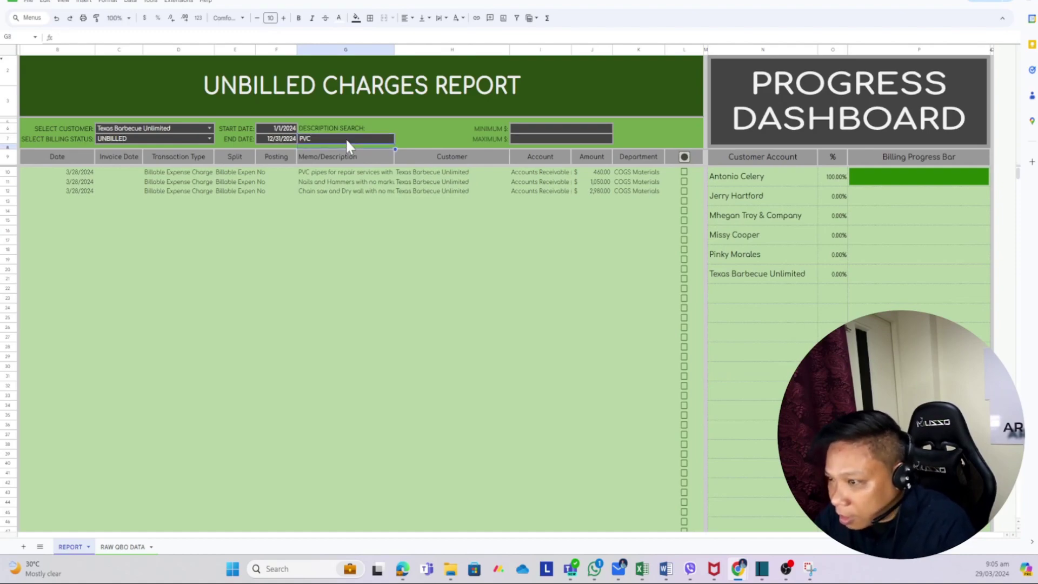
{"action": "key", "text": "Return"}
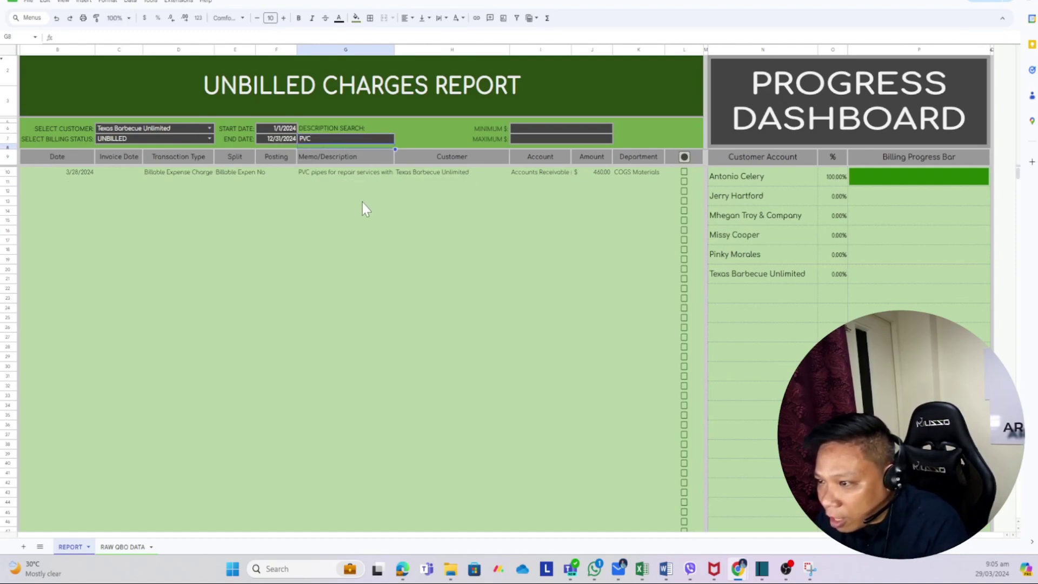
{"action": "left_click", "coordinate": [330, 139]}
{"action": "key", "text": "Delete"}
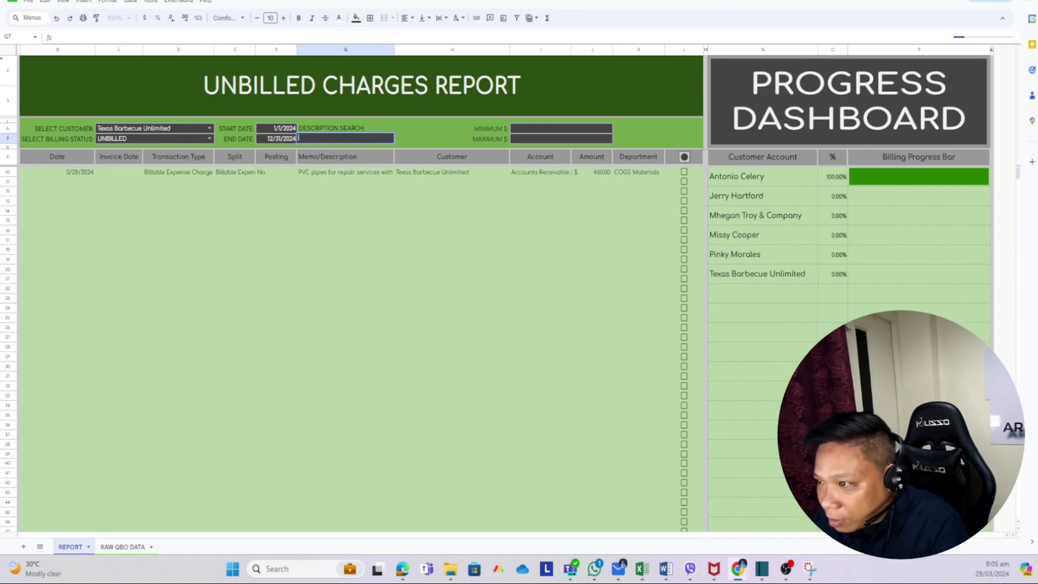
{"action": "left_click", "coordinate": [425, 138]}
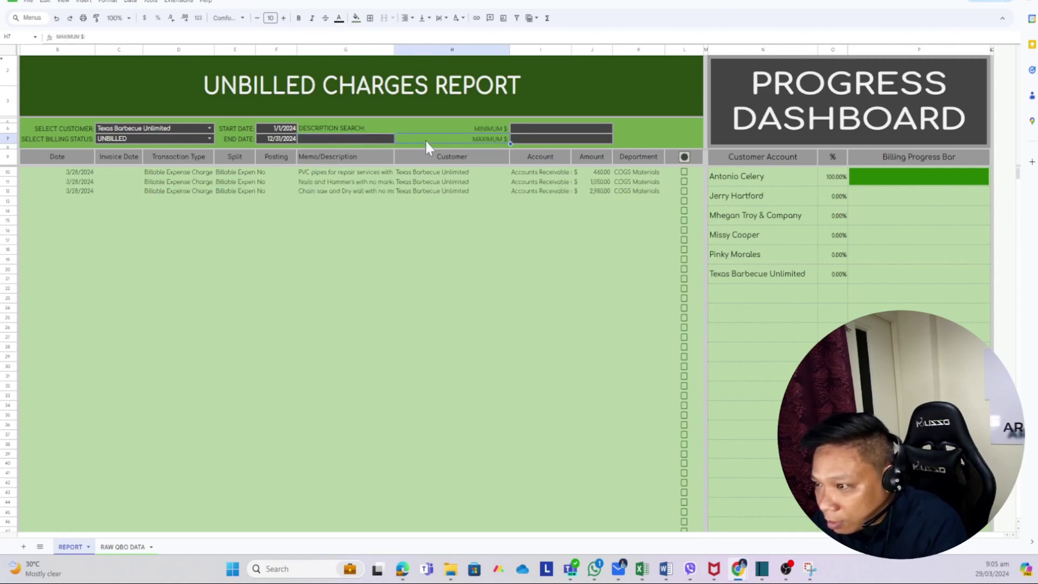
- Search the Texas Barbecue Unlimited charges' descriptions for "dry wall" and clear the search
{"action": "left_click", "coordinate": [325, 136]}
{"action": "type", "text": "dty wall"}
{"action": "key", "text": "Return"}
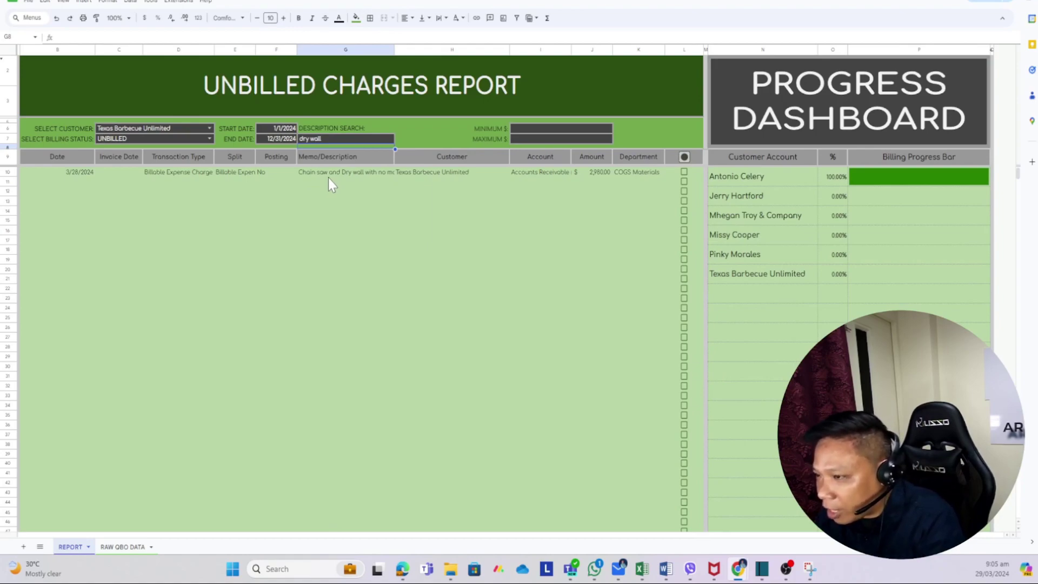
{"action": "left_click", "coordinate": [333, 137]}
{"action": "key", "text": "Delete"}
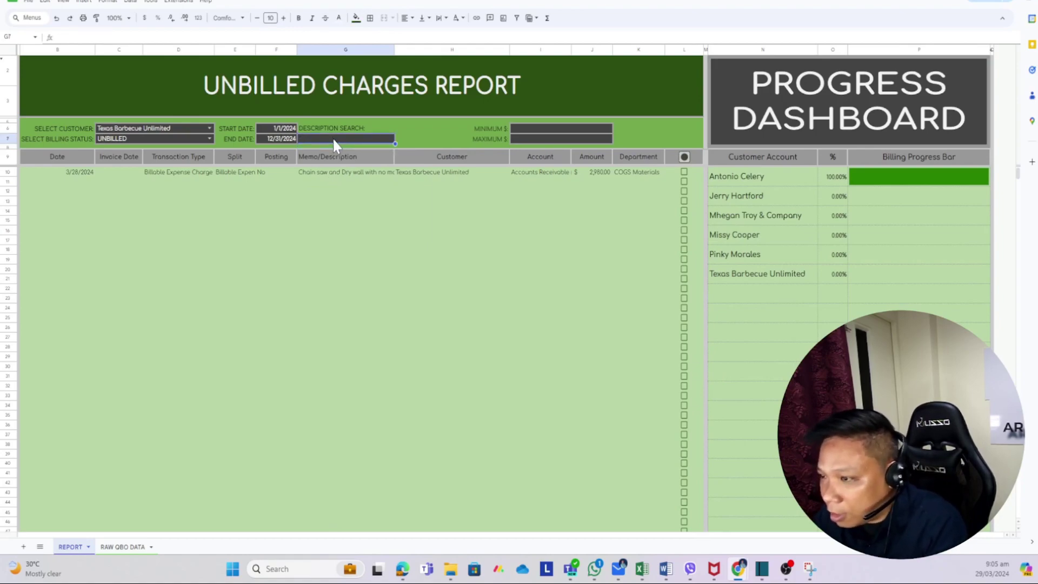
{"action": "key", "text": "Return"}
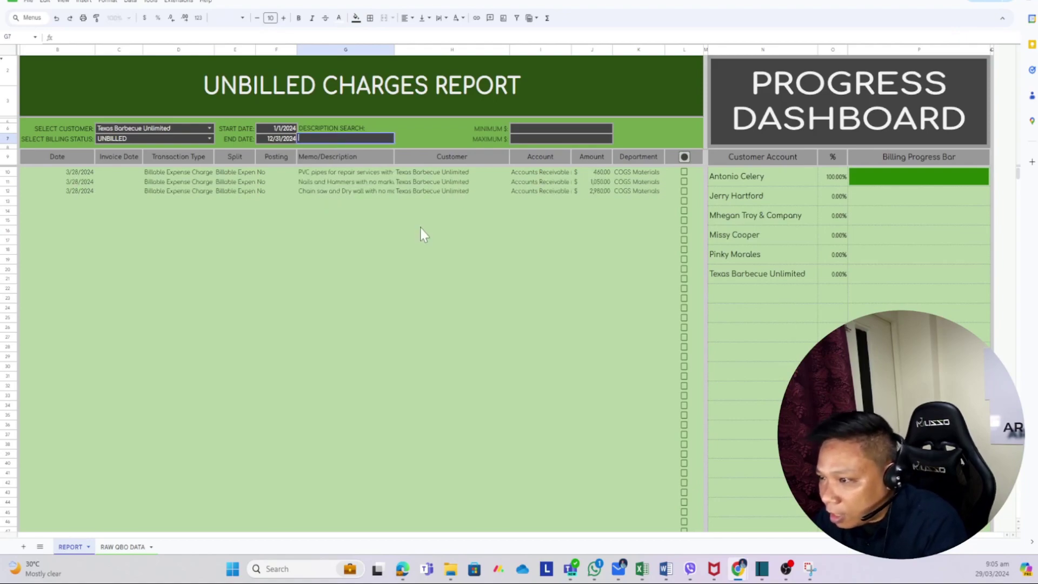
- Filter the Texas Barbecue Unlimited charges to amounts between a minimum of $50 and a maximum of $500, and clear both limits
{"action": "left_click", "coordinate": [564, 130]}
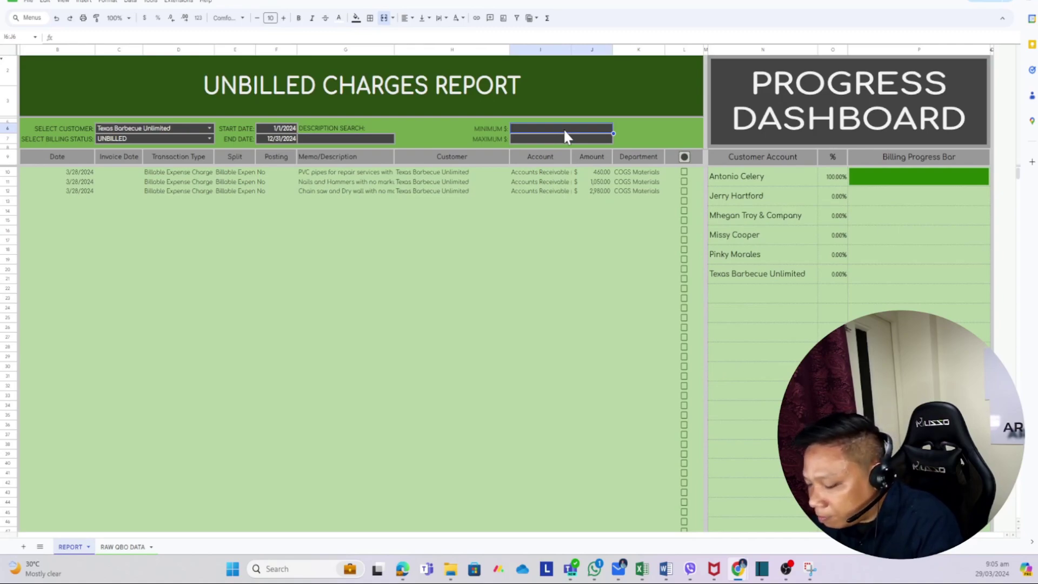
{"action": "type", "text": "50"}
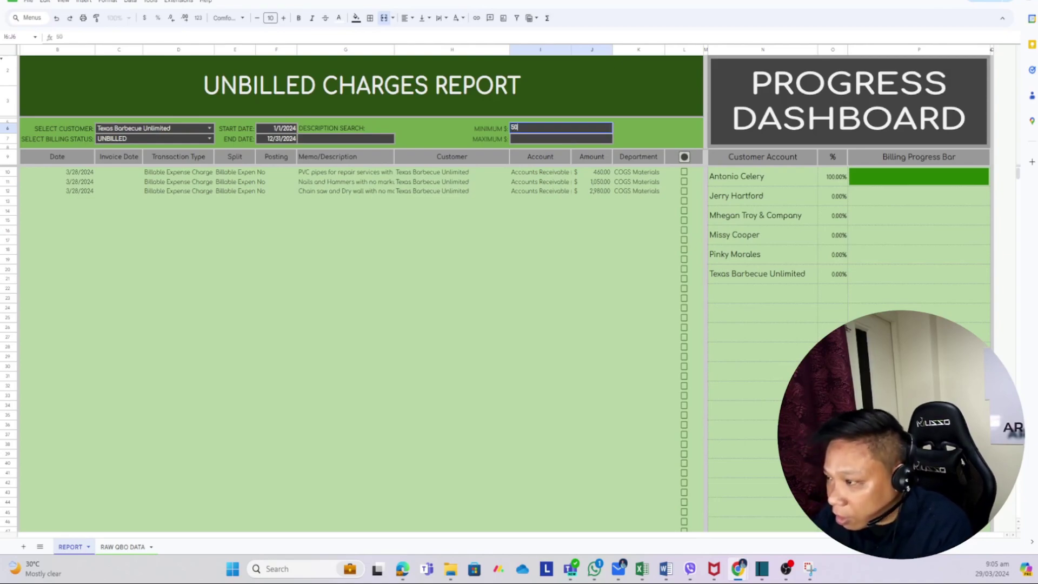
{"action": "key", "text": "Return"}
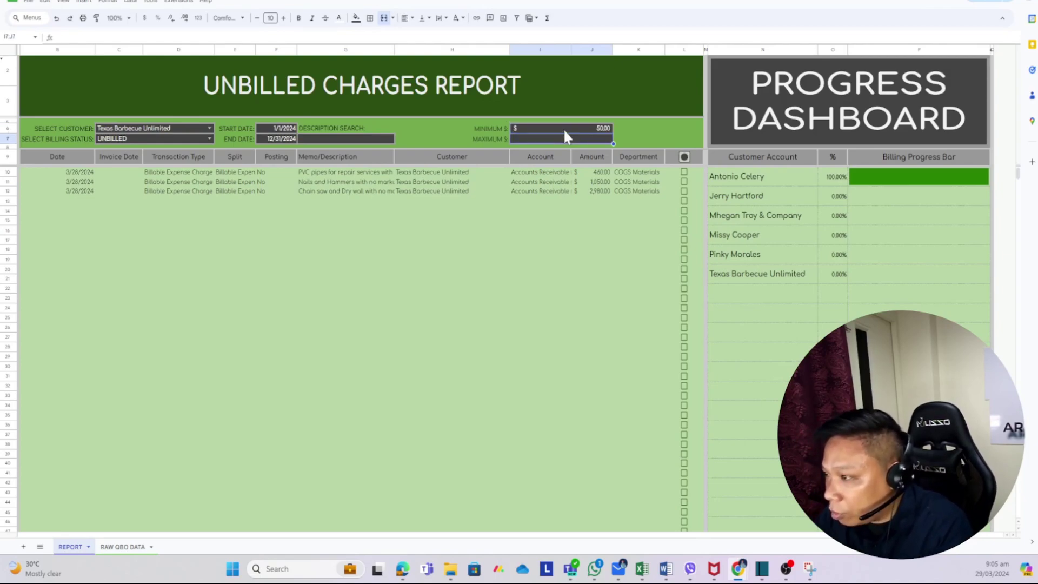
{"action": "type", "text": "500"}
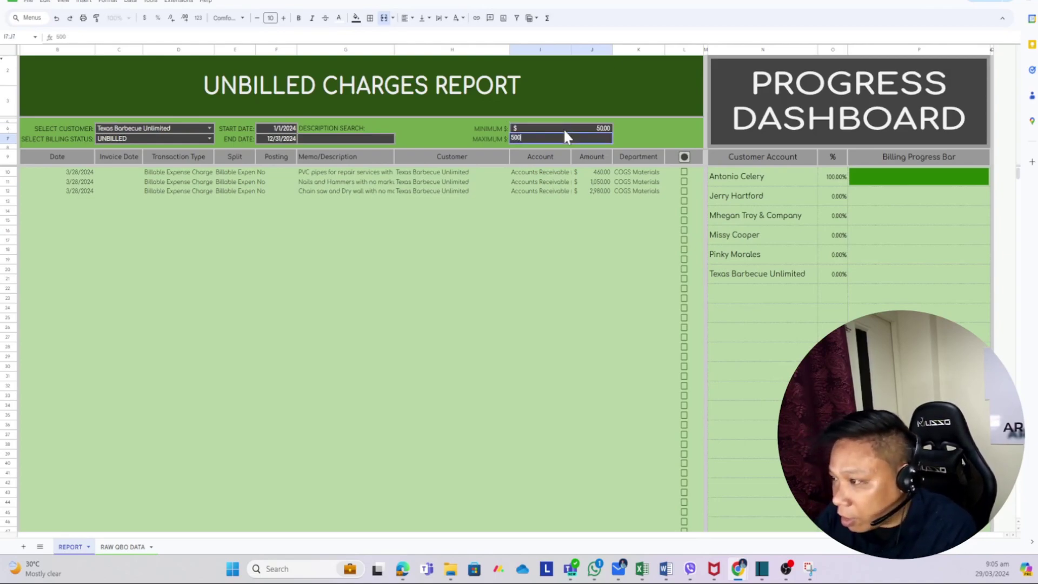
{"action": "key", "text": "Return"}
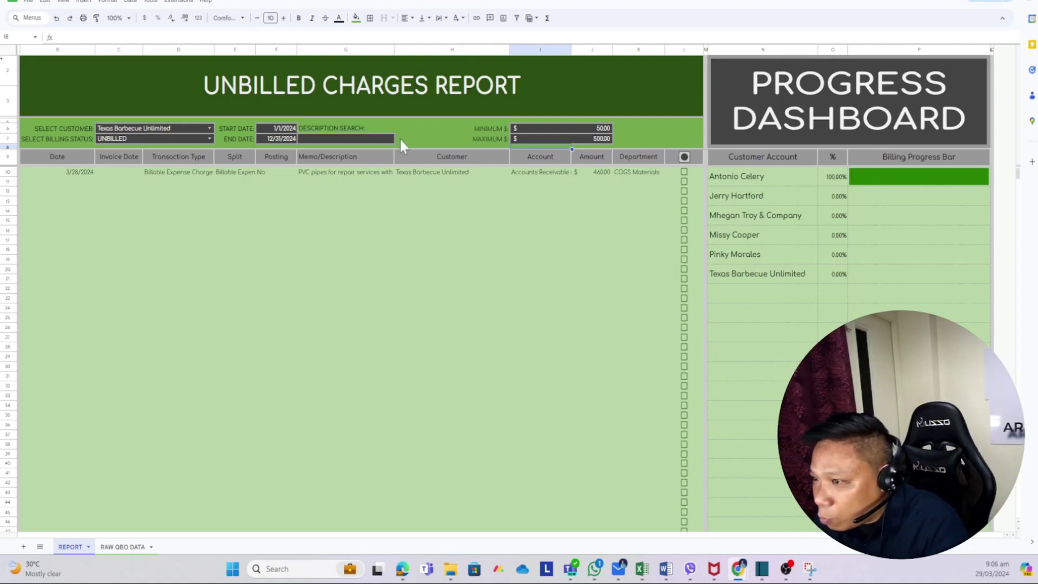
{"action": "left_click_drag", "start_coordinate": [552, 131], "coordinate": [596, 132]}
{"action": "key", "text": "Delete"}
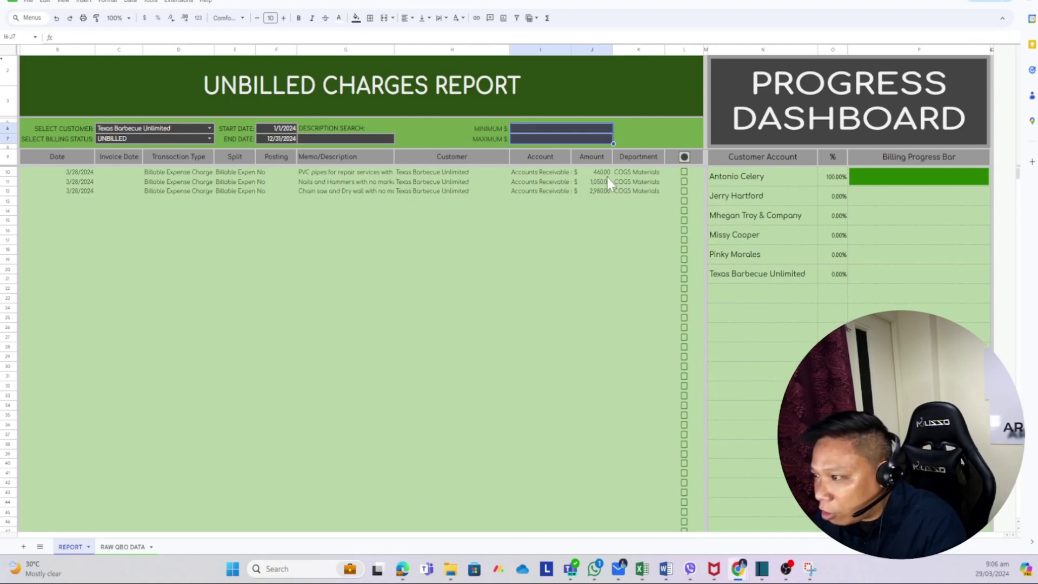
- Check off all three Texas Barbecue Unlimited charges, and reset the checkmarks
{"action": "left_click", "coordinate": [684, 172]}
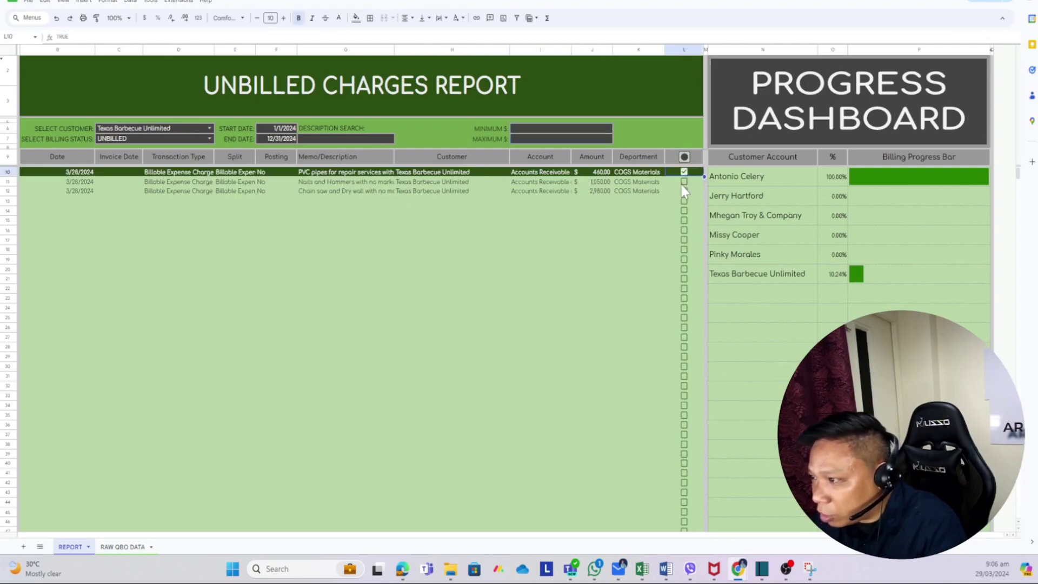
{"action": "left_click", "coordinate": [685, 183]}
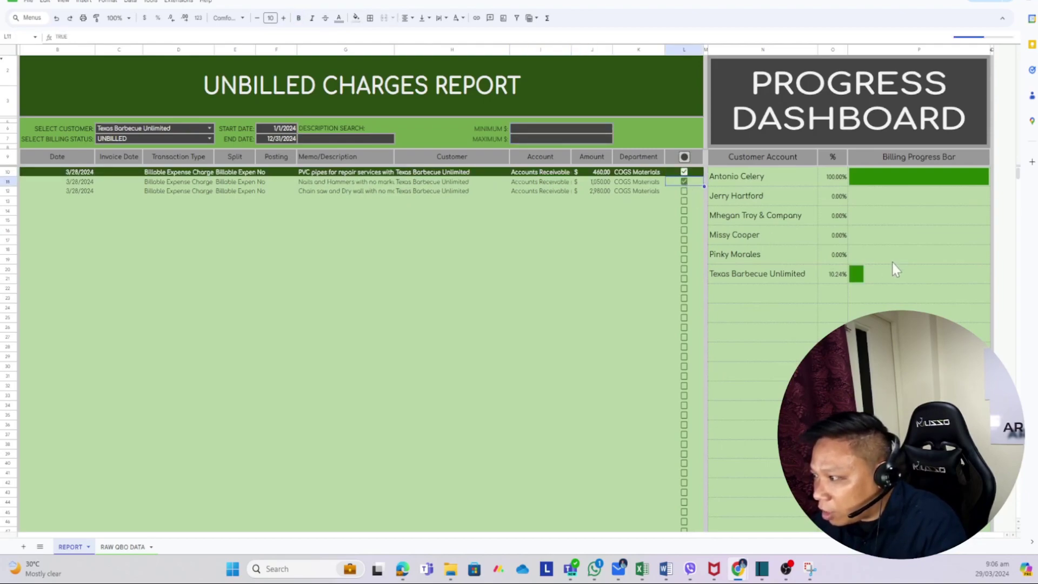
{"action": "left_click", "coordinate": [685, 191]}
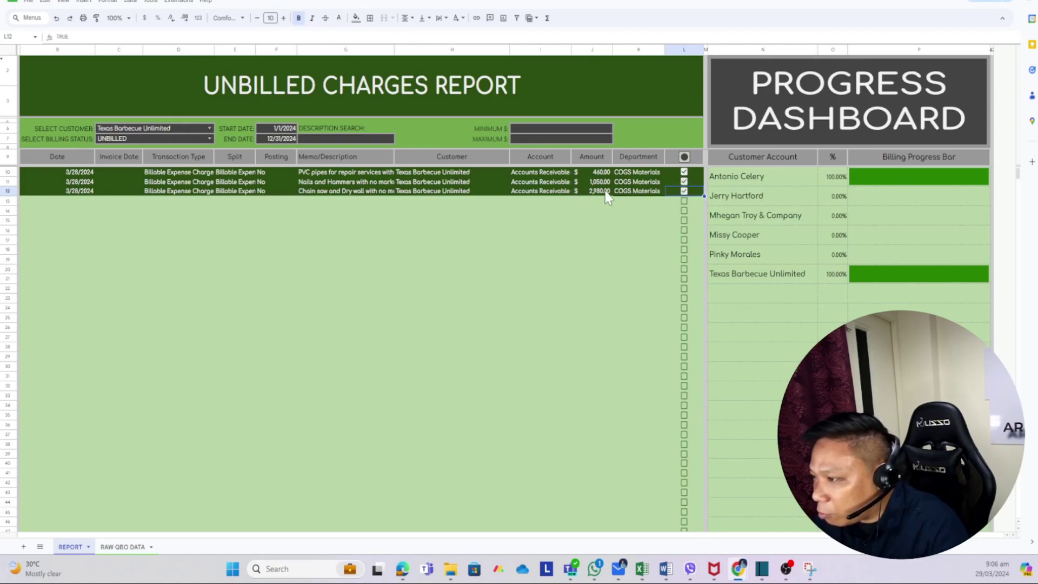
{"action": "left_click", "coordinate": [684, 159]}
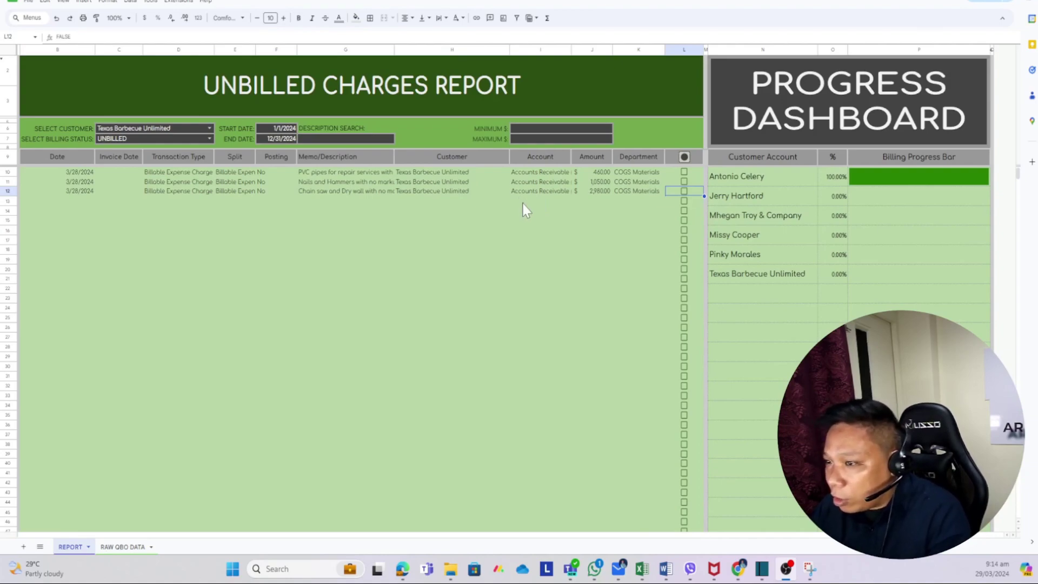
- Switch to QuickBooks and choose All Dates as the report period of the Transaction List by Date report
{"action": "key", "text": "alt+Tab"}
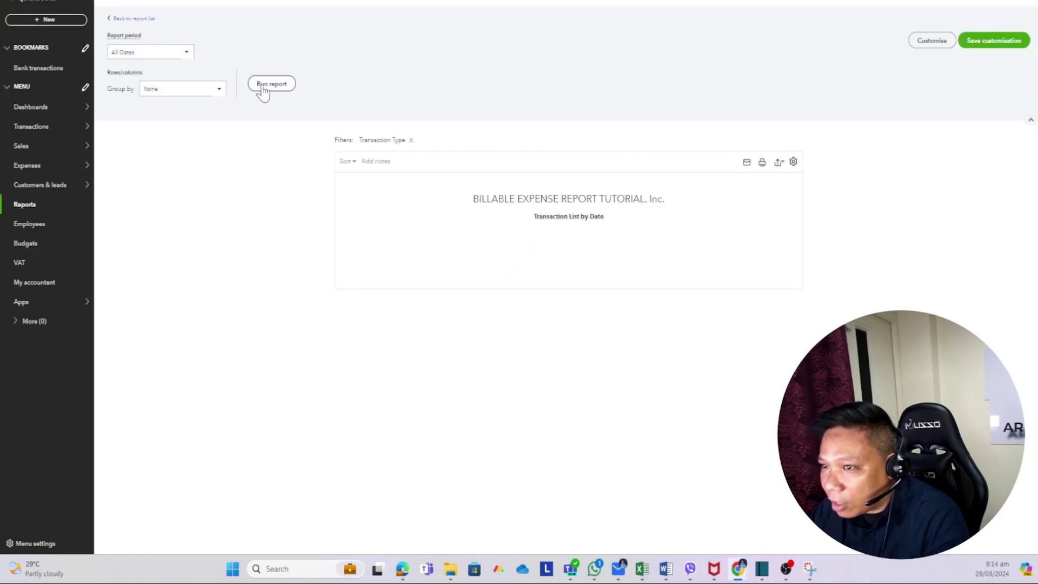
{"action": "scroll", "coordinate": [190, 64], "scroll_direction": "up", "scroll_amount": 1}
{"action": "left_click", "coordinate": [186, 93]}
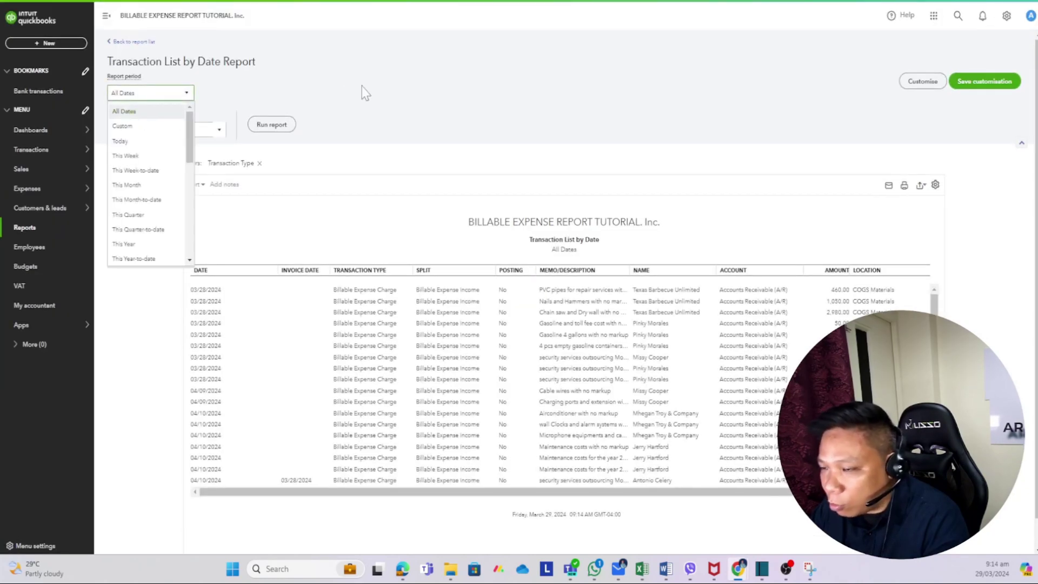
{"action": "left_click", "coordinate": [149, 116]}
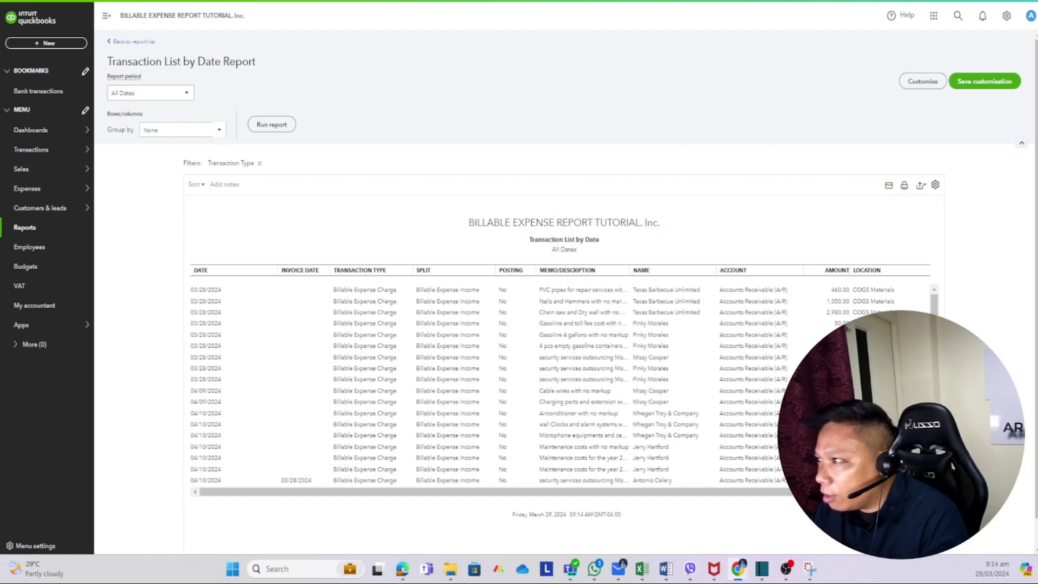
- Switch back to Google Sheets, view the imported transactions on the RAW QBO DATA sheet, and return to the REPORT sheet
{"action": "key", "text": "ctrl+Tab"}
{"action": "left_click", "coordinate": [123, 547]}
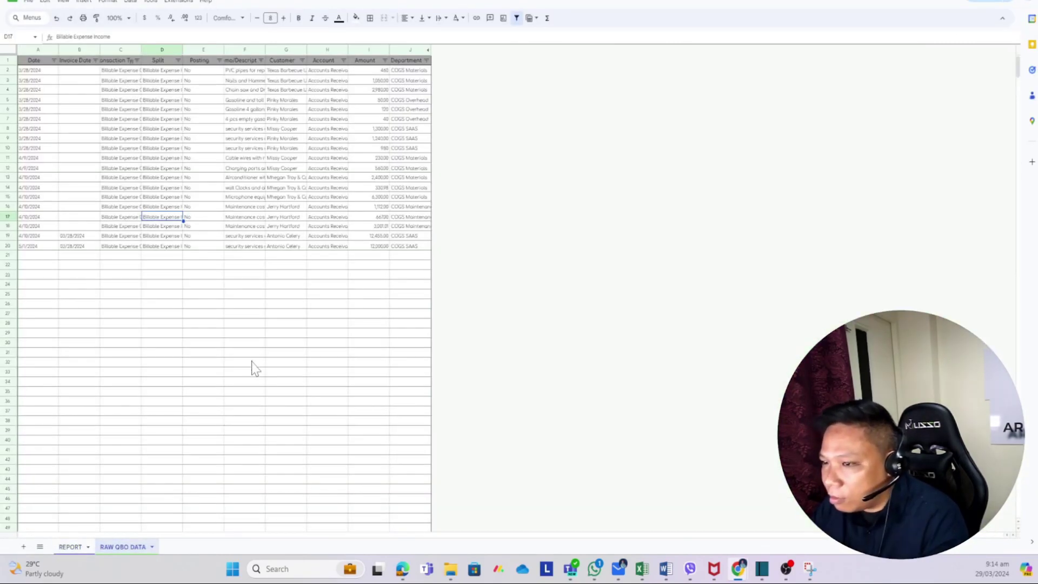
{"action": "left_click", "coordinate": [71, 547]}
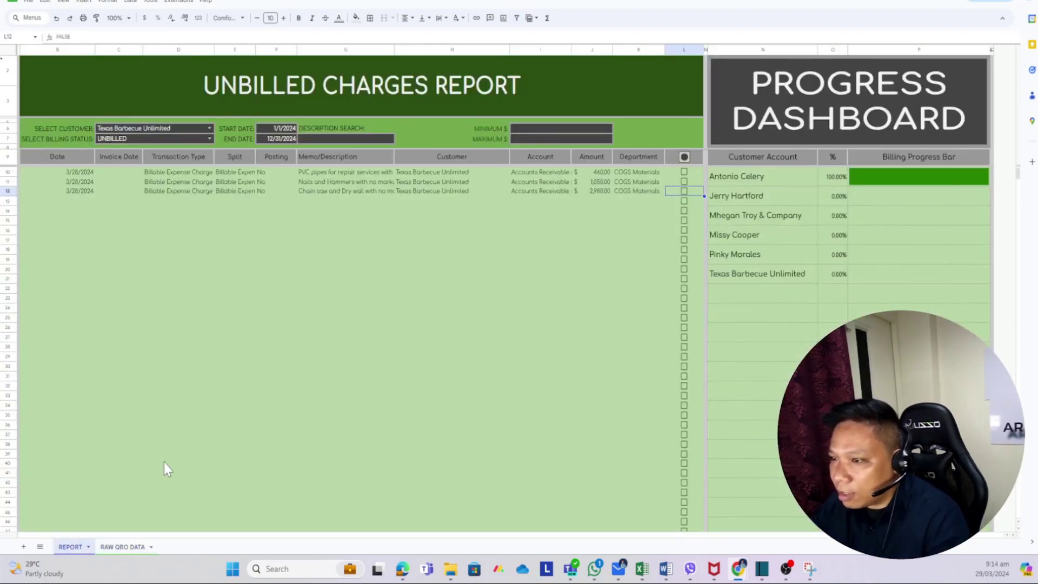